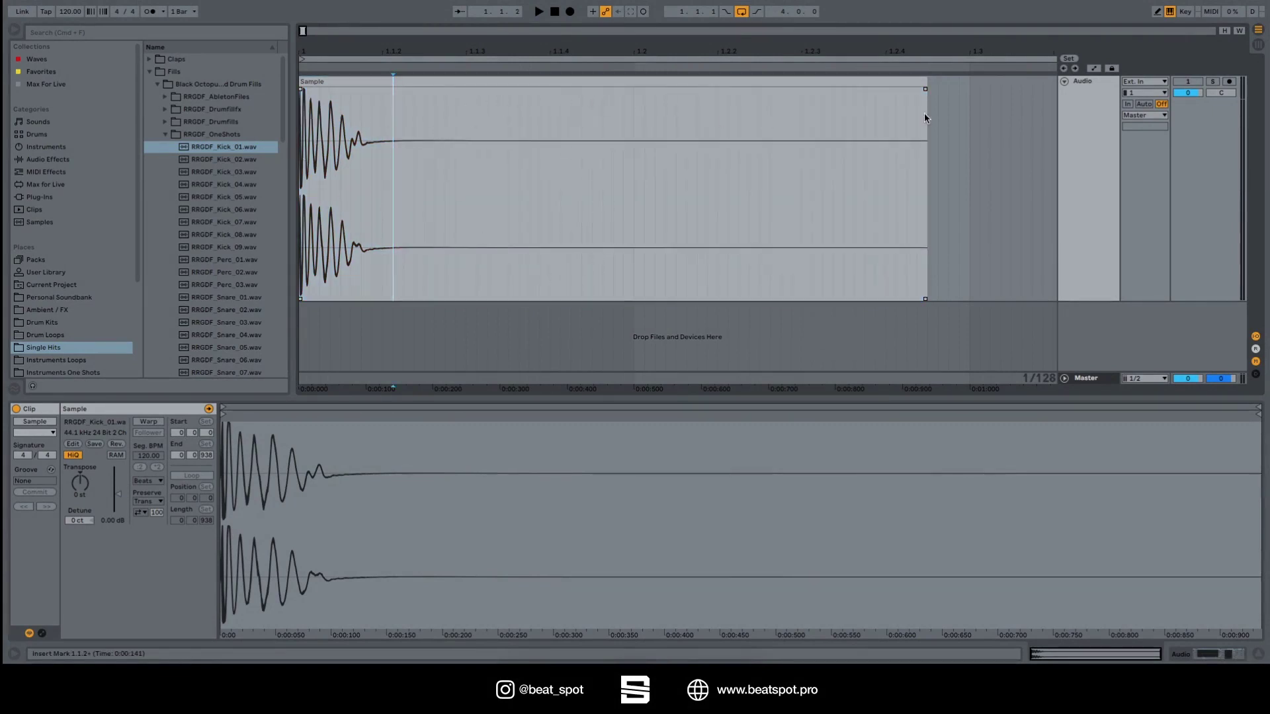
# Try a fade-in at the start of the kick clip, reshape its curve, and pull the fade back to zero length
pyautogui.moveTo(923, 89)
pyautogui.mouseDown()
pyautogui.moveTo(585, 92)
pyautogui.moveTo(927, 97)
pyautogui.mouseUp()
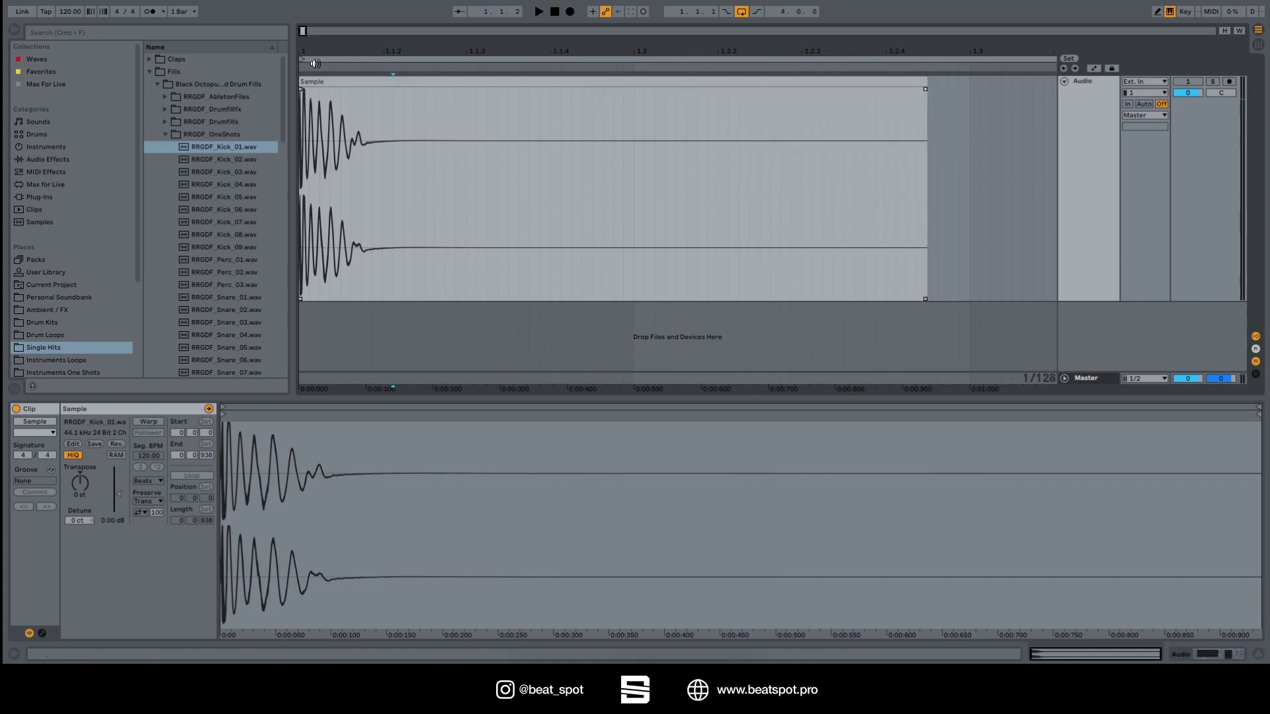
pyautogui.moveTo(414, 76); pyautogui.dragTo(414, 92)
pyautogui.moveTo(301, 52); pyautogui.dragTo(412, 109)
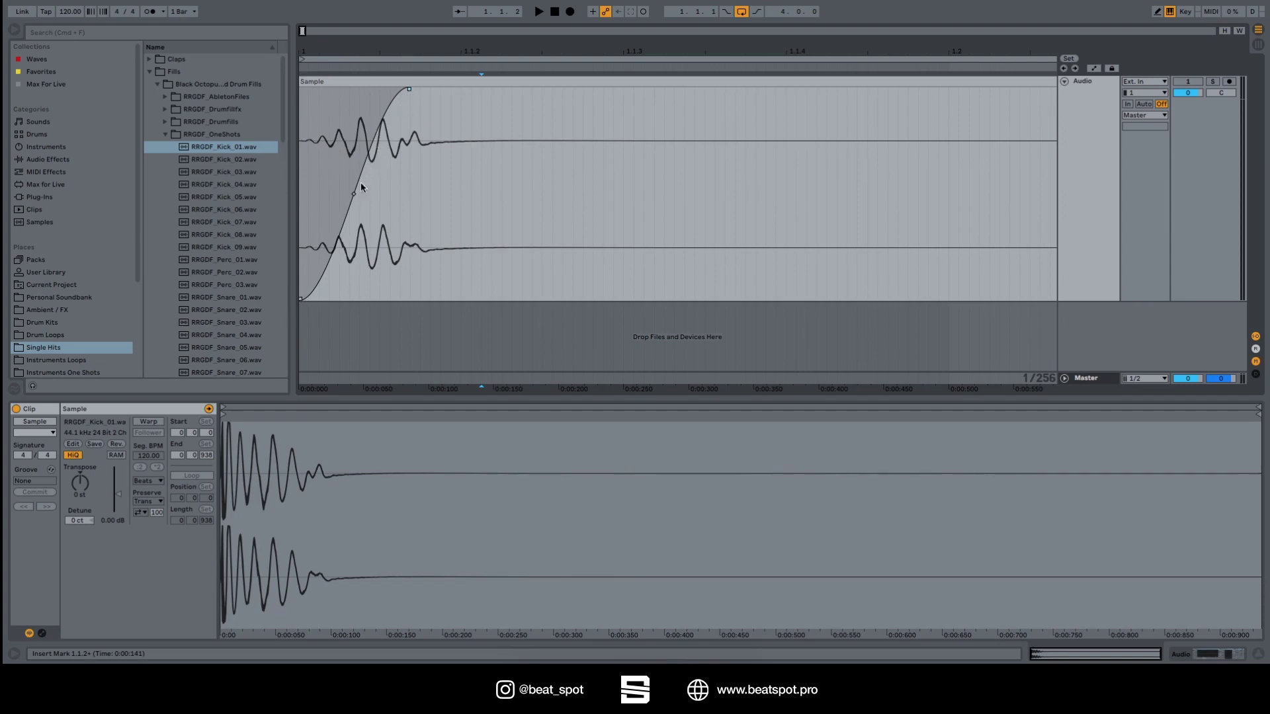
pyautogui.moveTo(351, 189); pyautogui.dragTo(446, 312)
pyautogui.moveTo(392, 213); pyautogui.dragTo(347, 174)
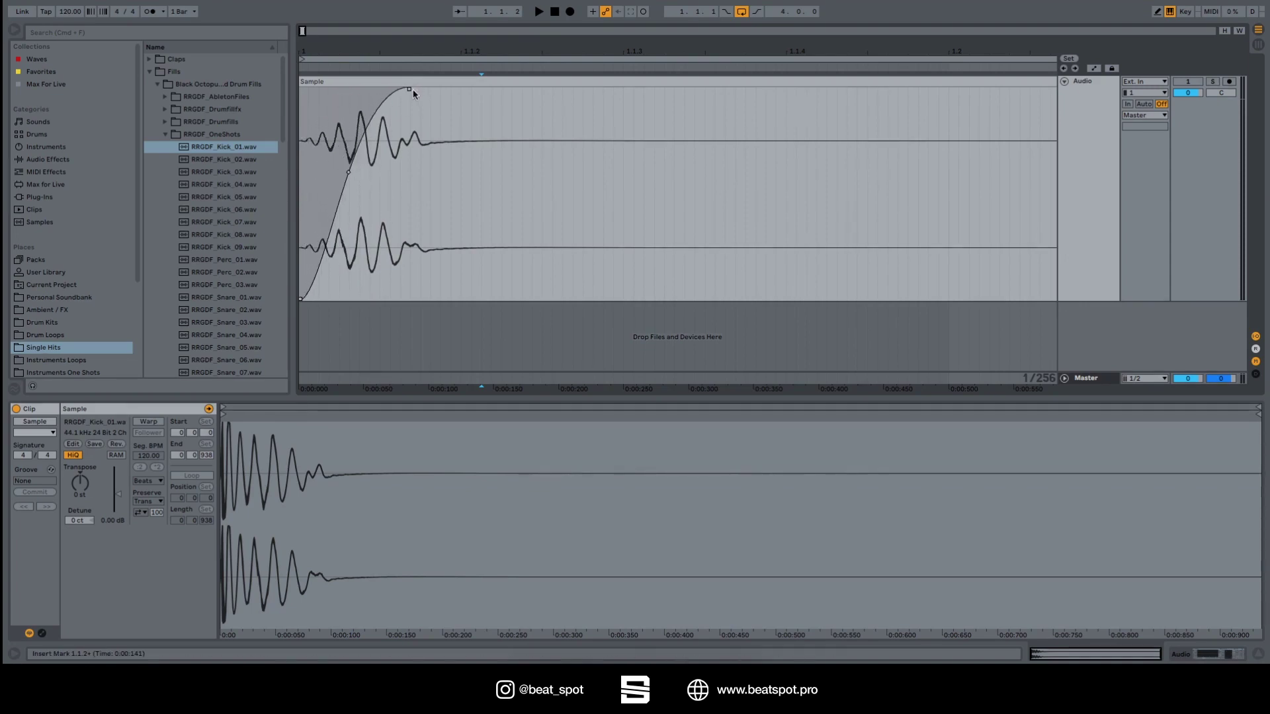
pyautogui.moveTo(410, 90); pyautogui.dragTo(291, 92)
# Open the kick clip's name for editing and keep the name Sample
pyautogui.click(324, 82)
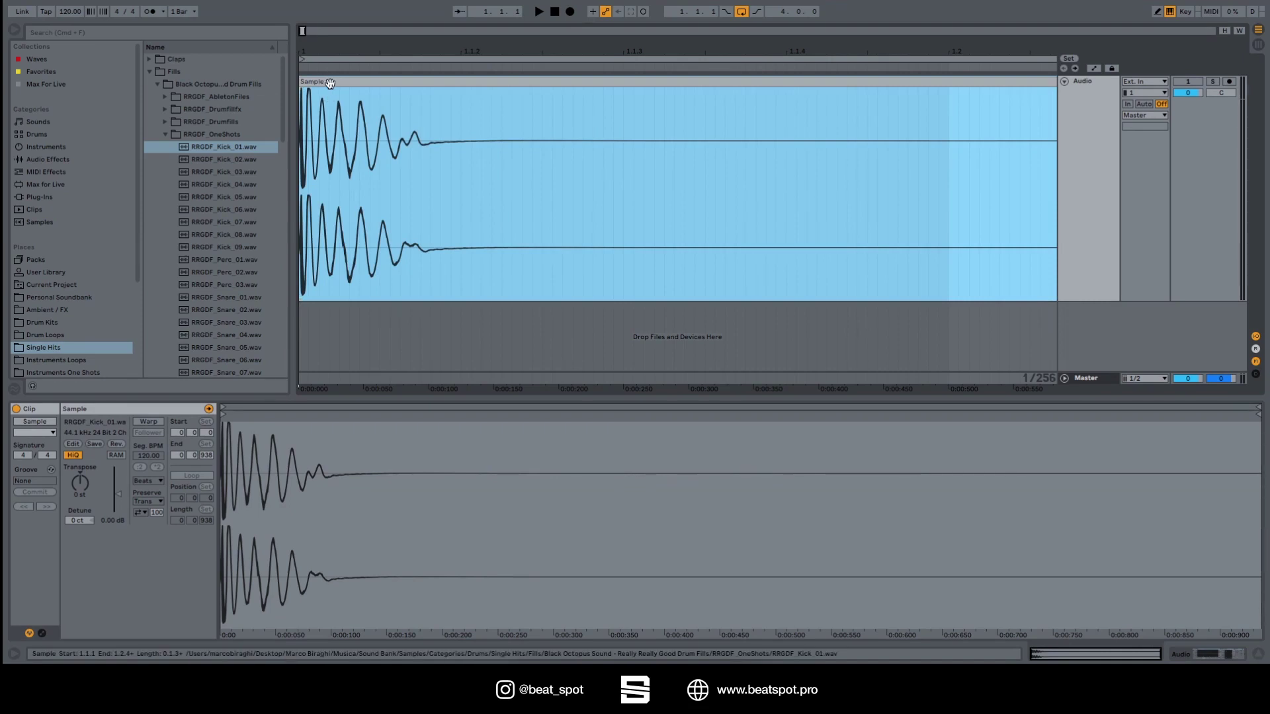
pyautogui.press('super+r')
pyautogui.press('Return')
# Zoom the arrangement to the selected clip's time range and zoom back out
pyautogui.rightClick(340, 82)
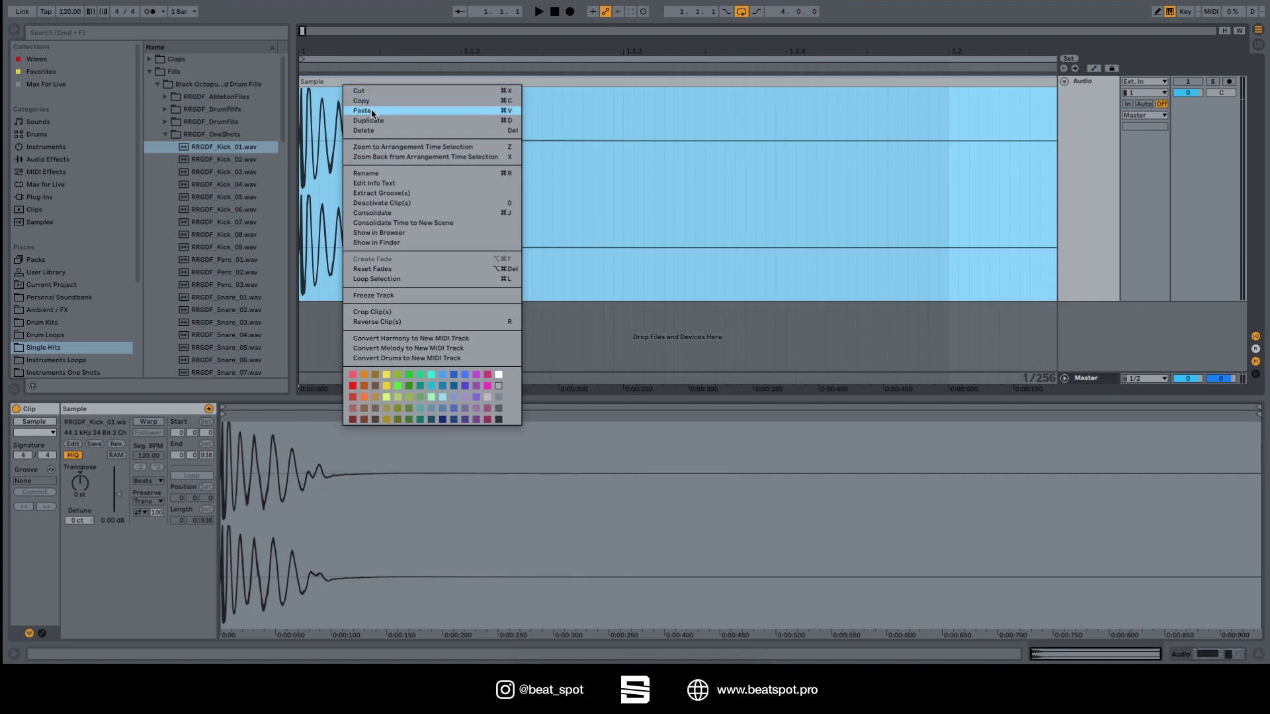
pyautogui.click(384, 151)
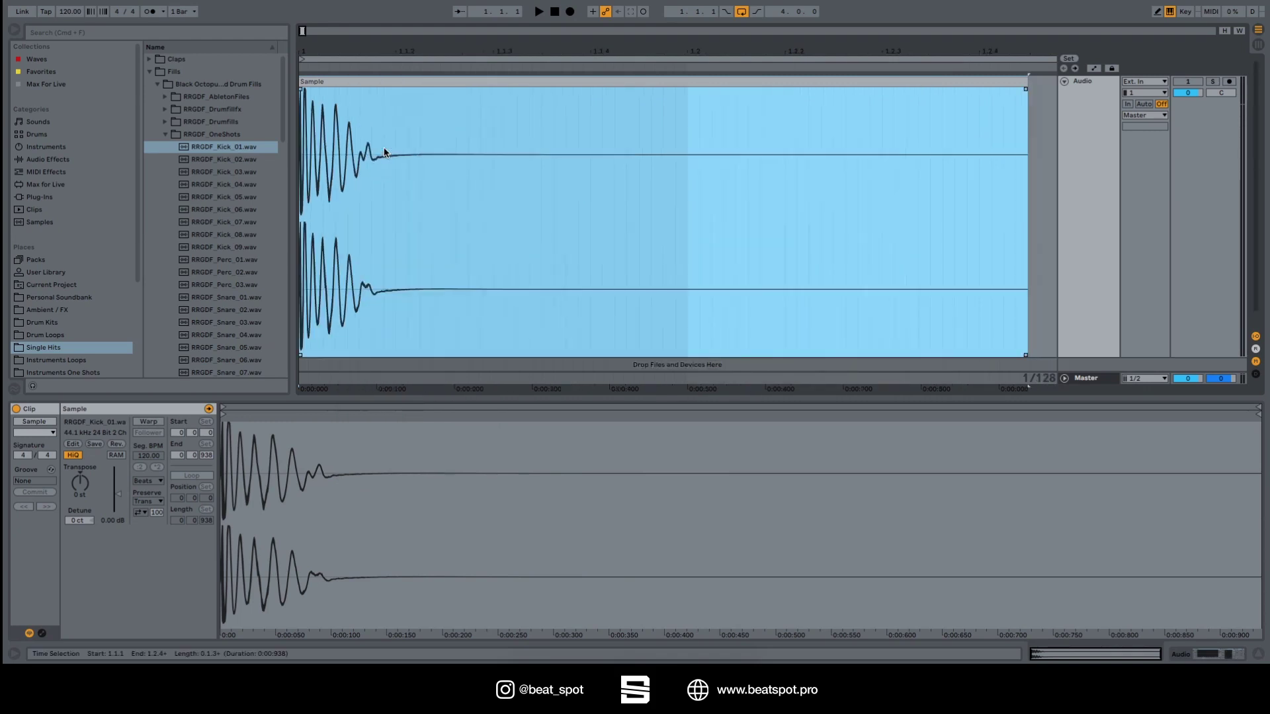
pyautogui.rightClick(398, 87)
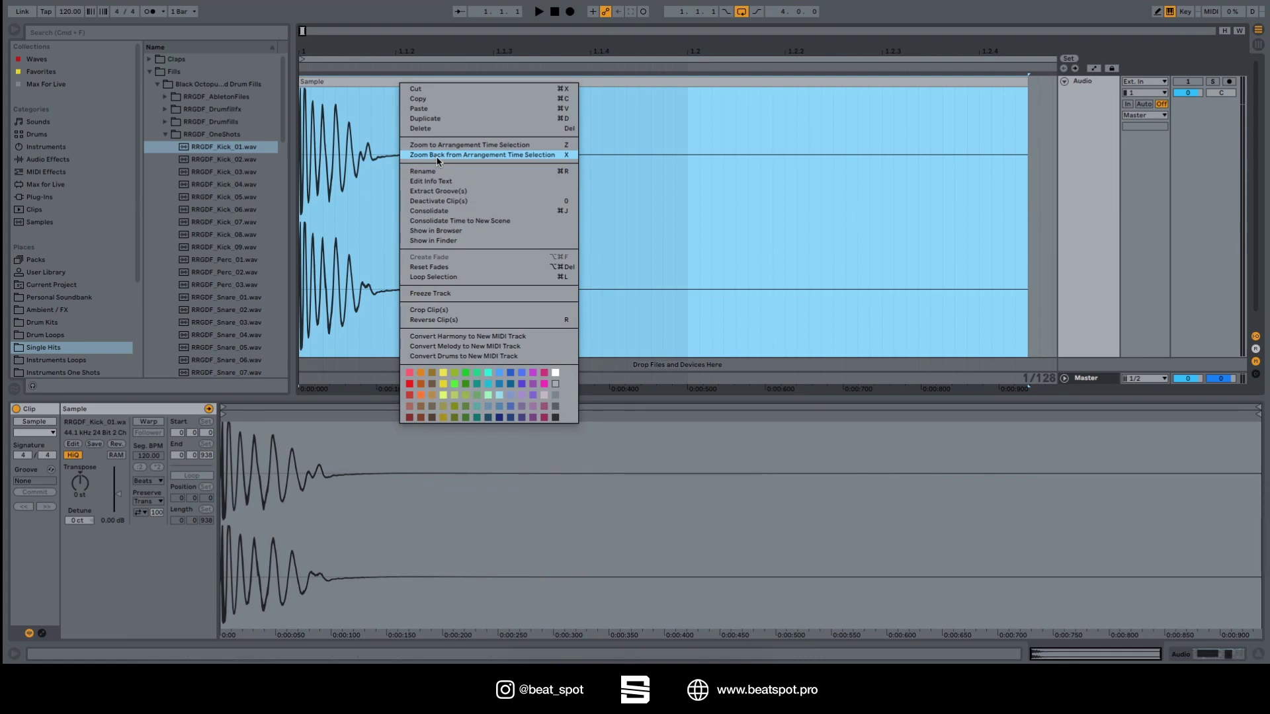
pyautogui.click(436, 156)
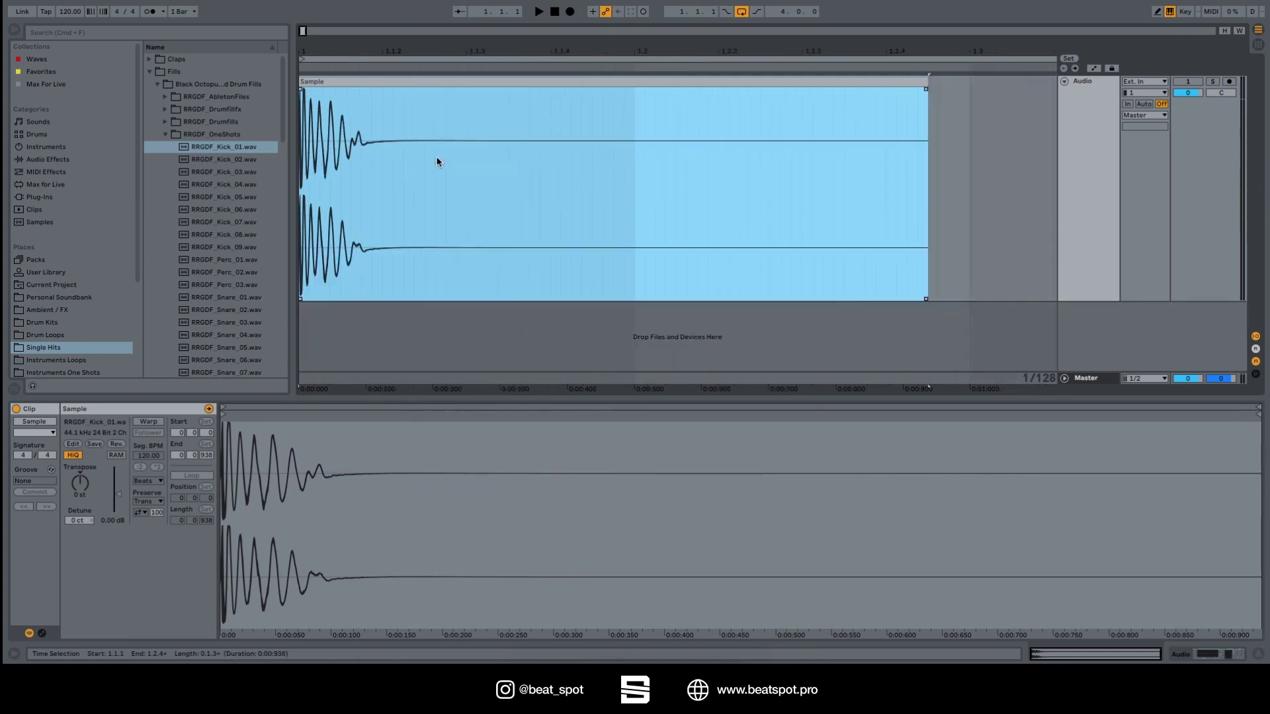
# Add the info text "This is a nice kick" to the kick clip
pyautogui.rightClick(441, 83)
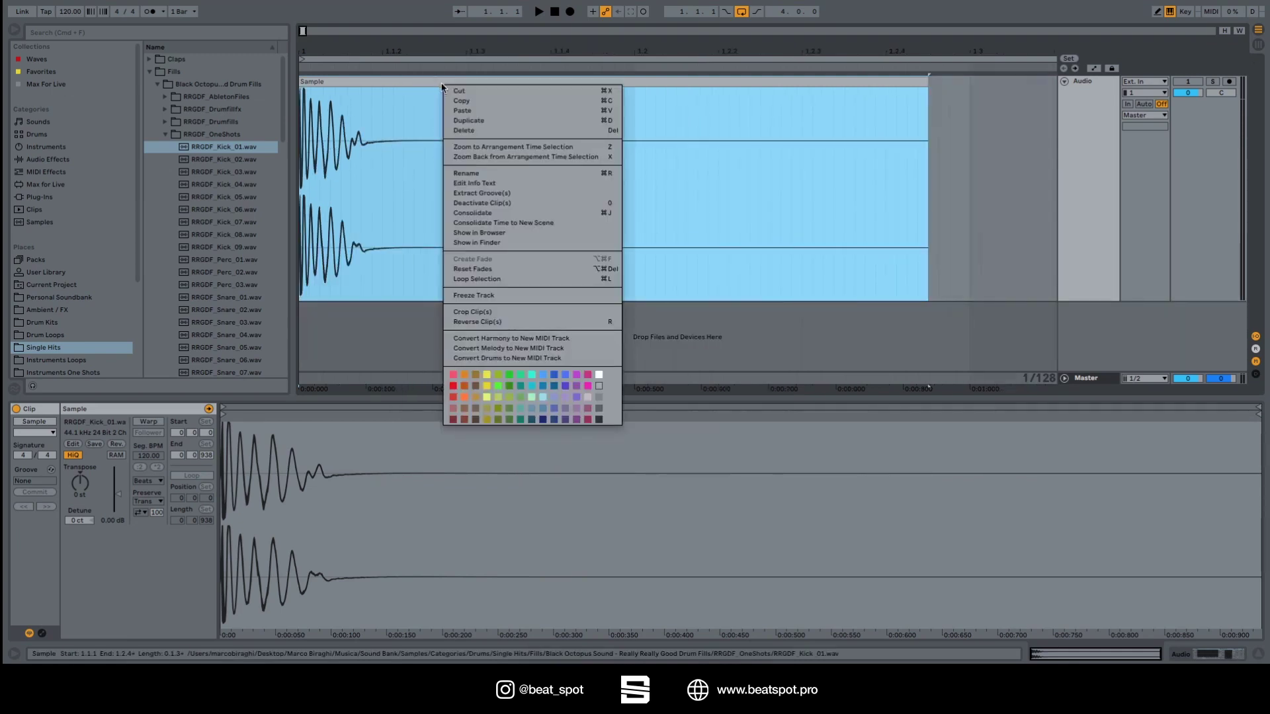
pyautogui.click(480, 184)
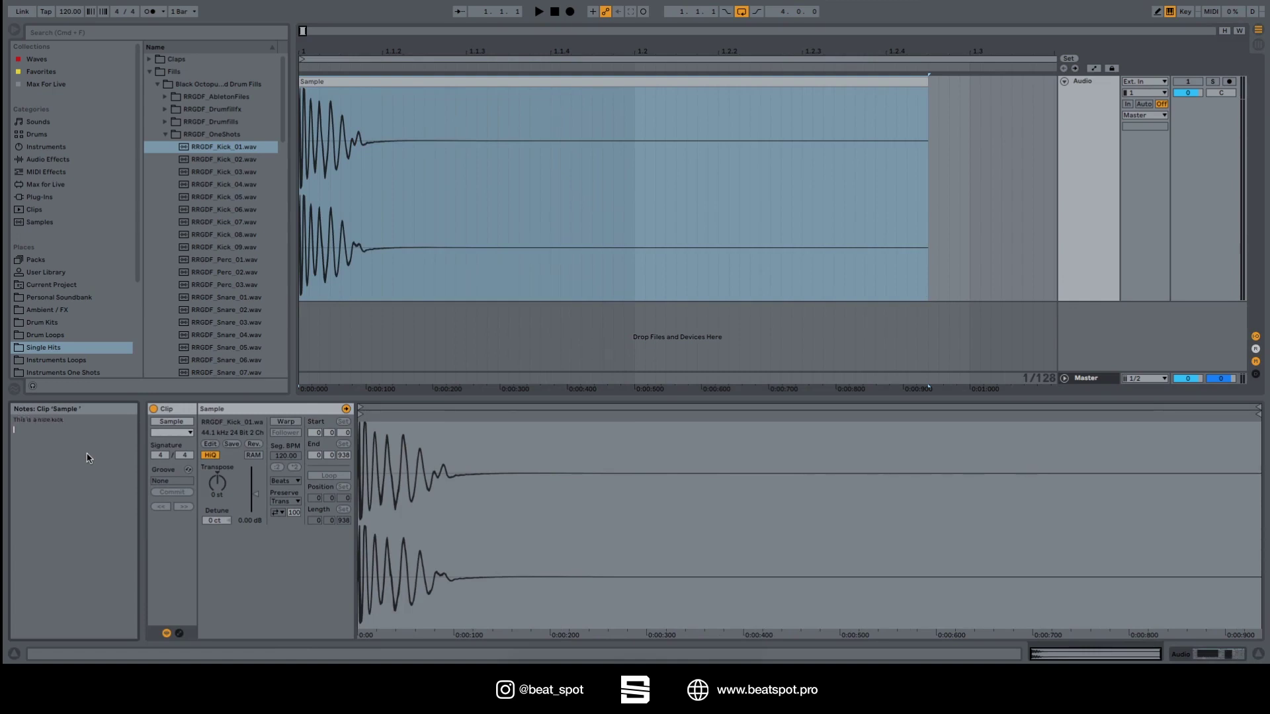
pyautogui.click(430, 90)
# Deactivate the kick clip and activate it again
pyautogui.rightClick(400, 83)
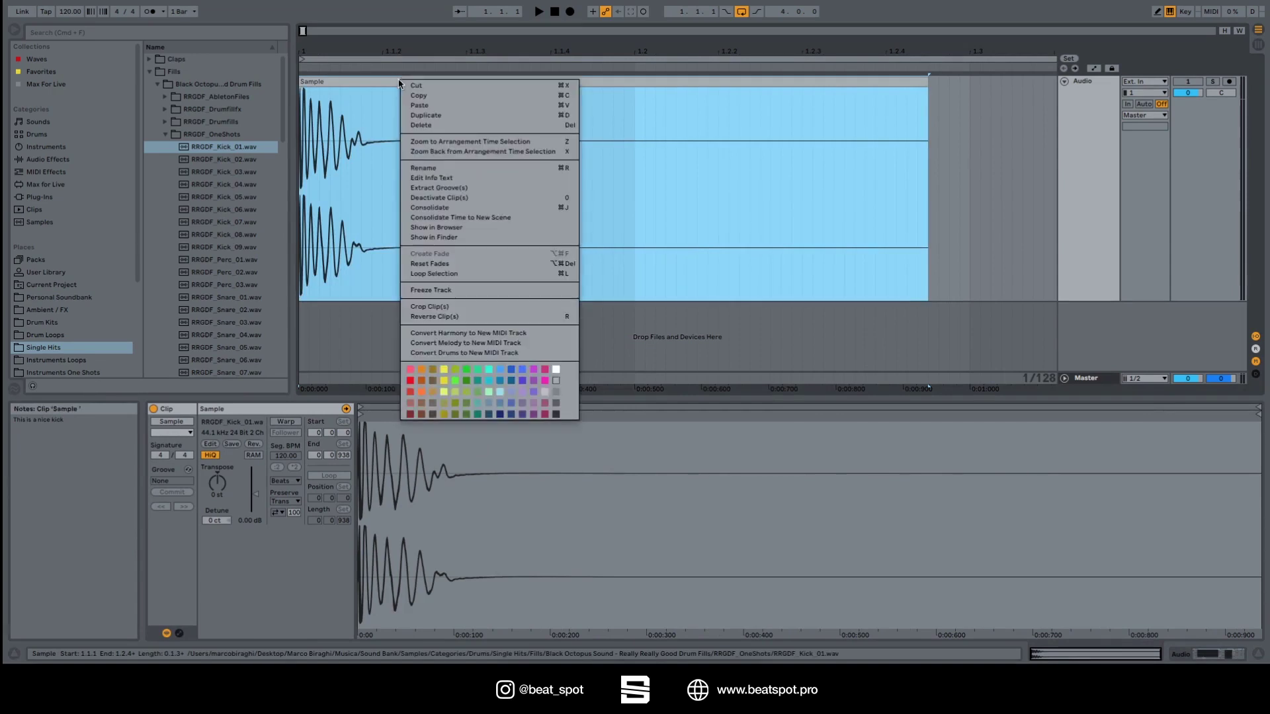
pyautogui.click(436, 200)
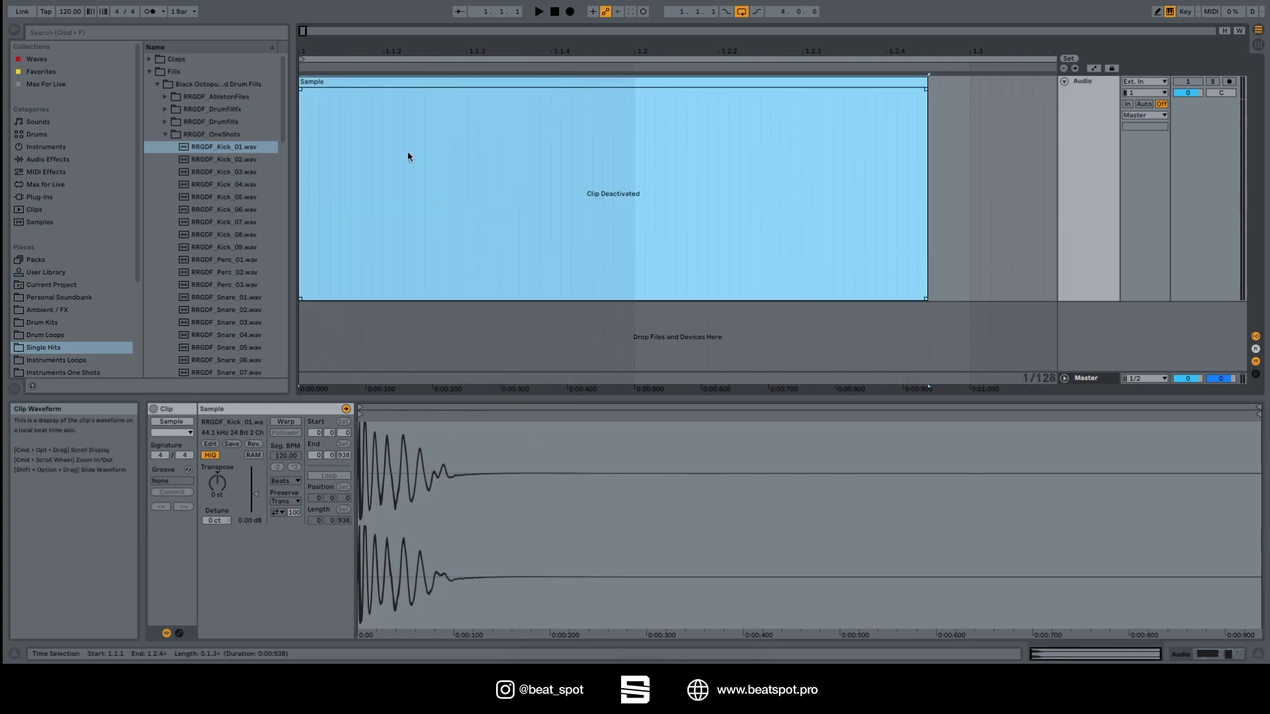
pyautogui.press('0')
# Locate the clip's sample file in the browser and in Finder, and close the Finder window
pyautogui.rightClick(402, 85)
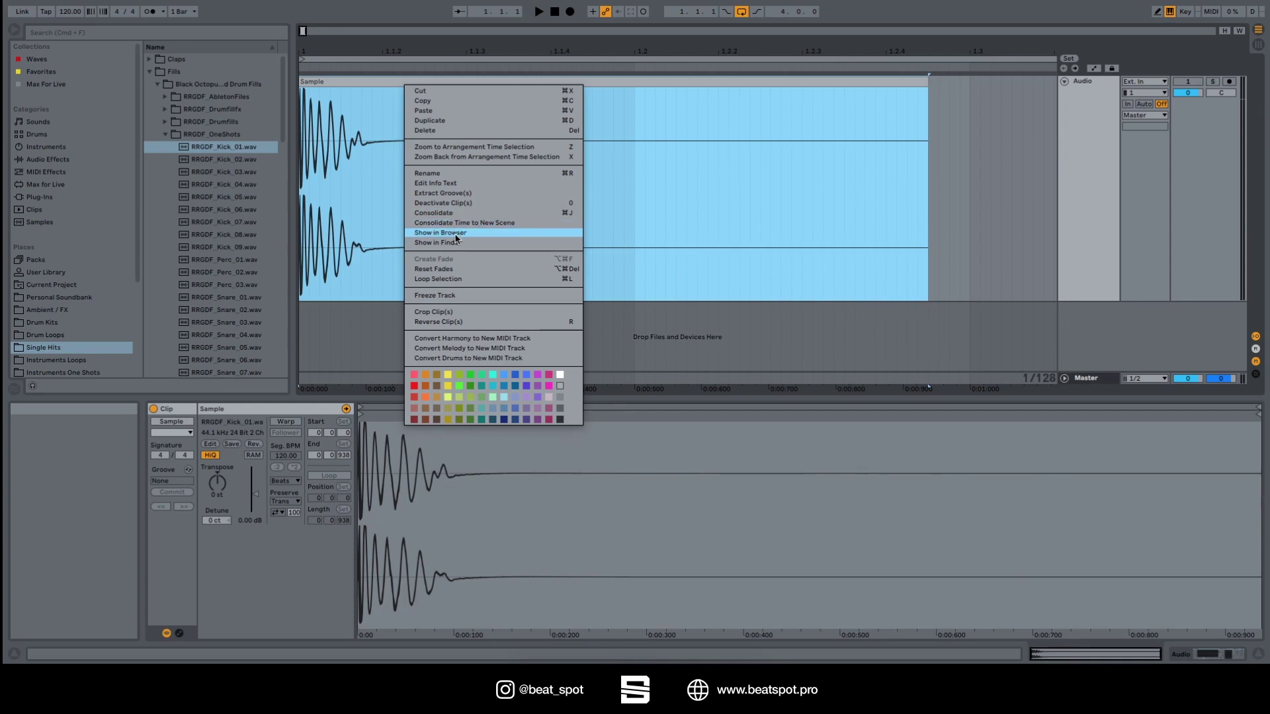
pyautogui.click(456, 233)
pyautogui.rightClick(399, 85)
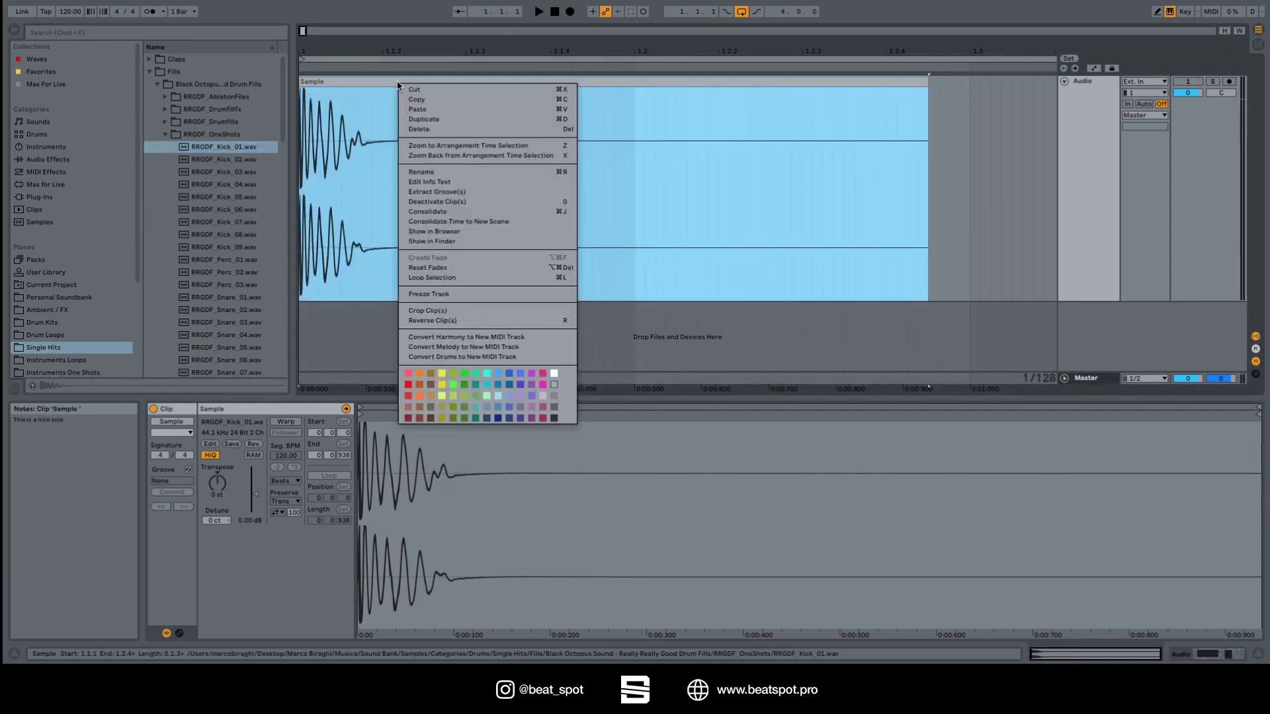
pyautogui.click(439, 241)
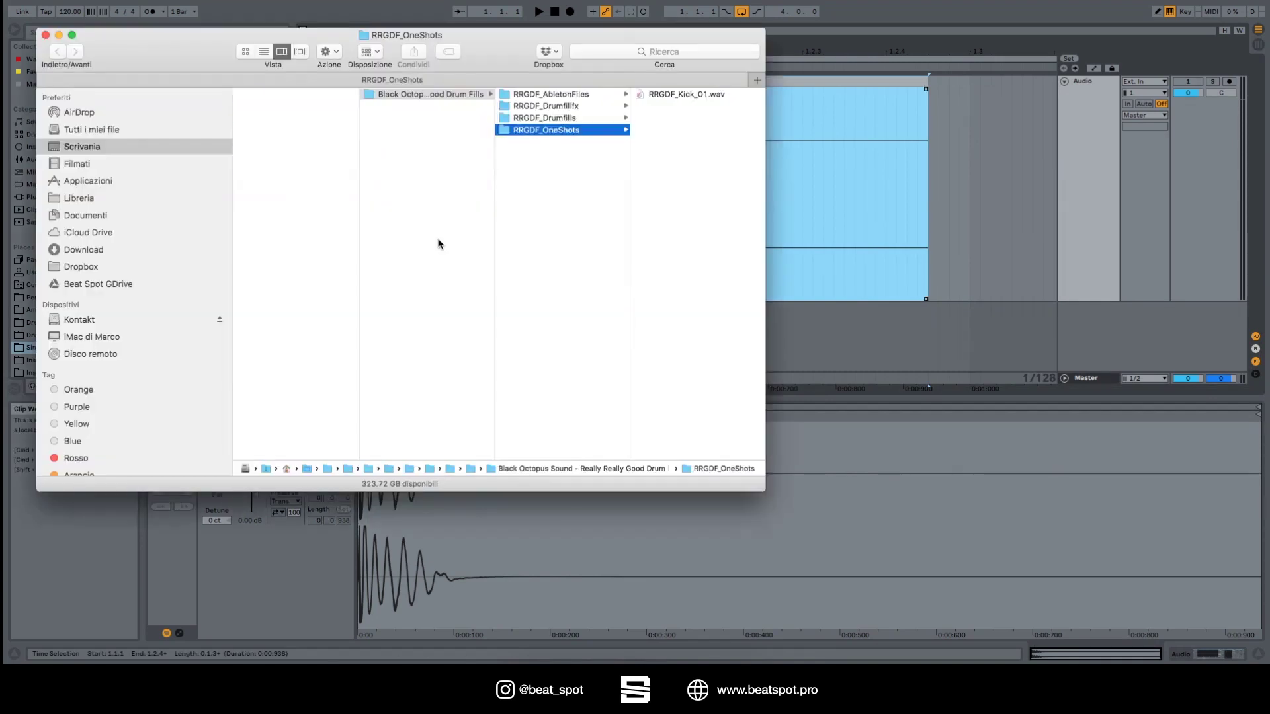
pyautogui.click(45, 35)
# Reset the kick clip's fades and set the arrangement loop to the clip's time range
pyautogui.rightClick(366, 80)
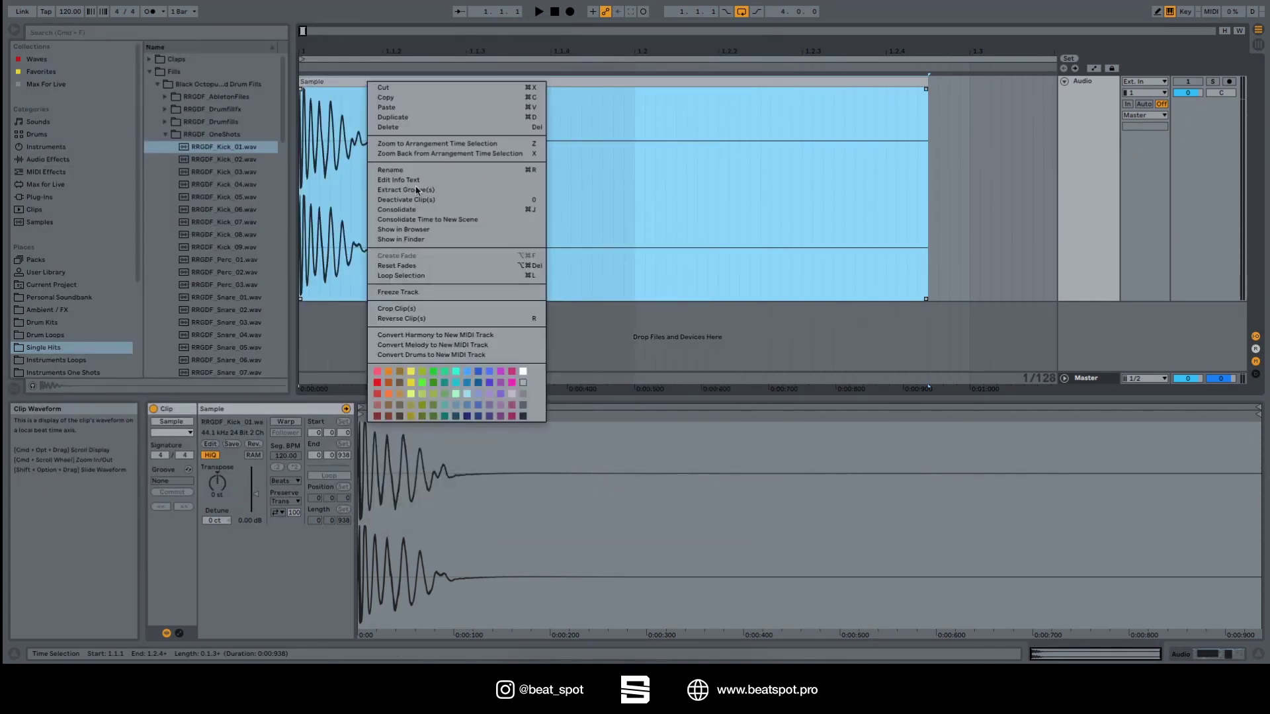
pyautogui.click(575, 177)
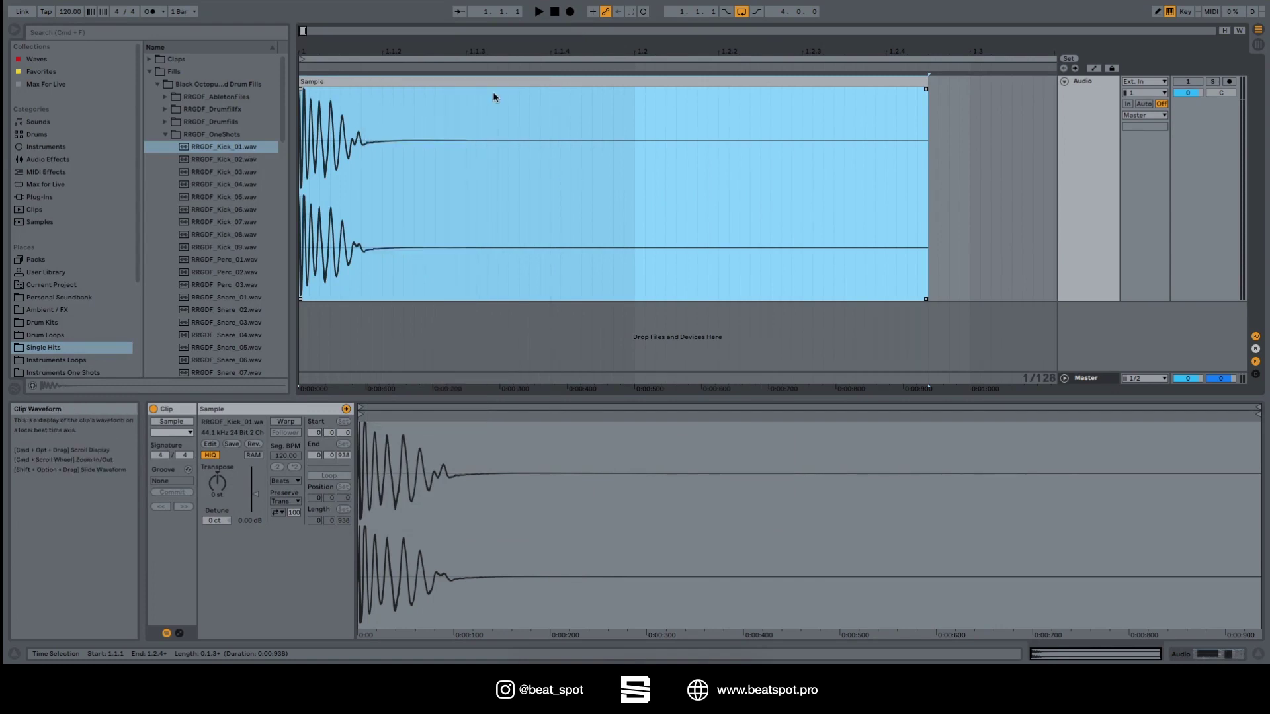
pyautogui.rightClick(468, 83)
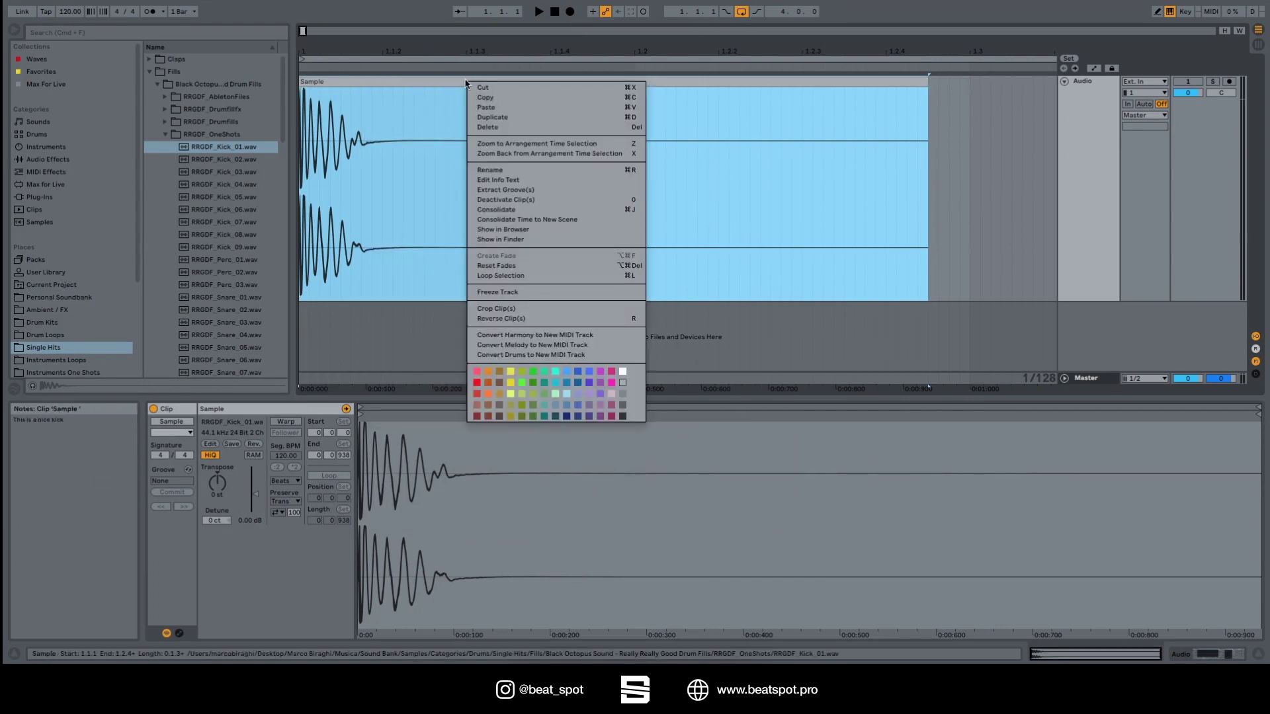
pyautogui.click(513, 266)
pyautogui.click(551, 209)
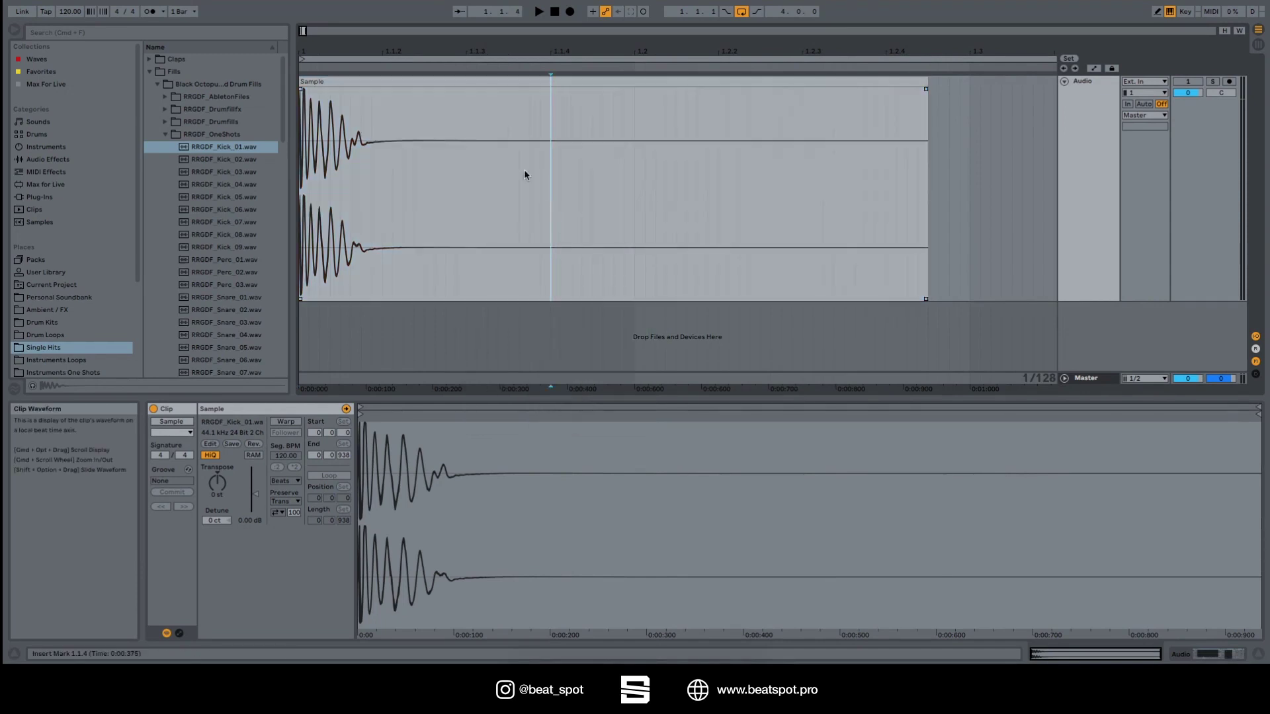
pyautogui.rightClick(519, 170)
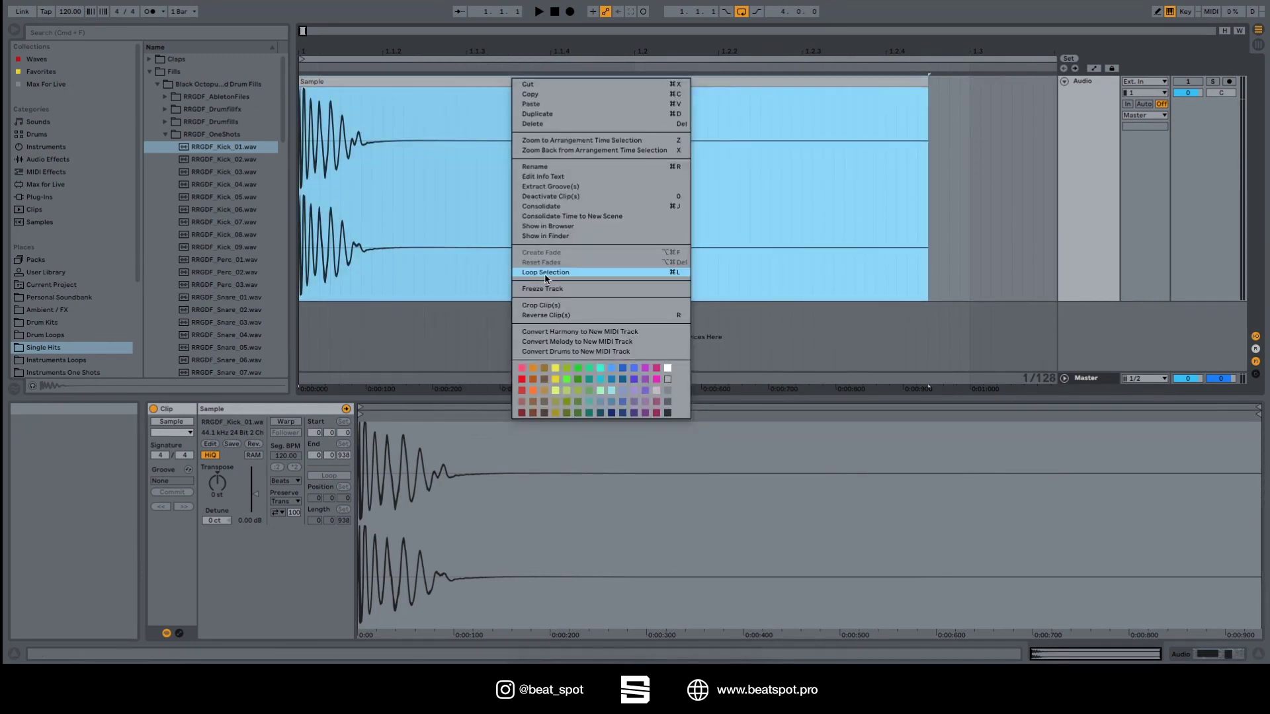
pyautogui.click(545, 273)
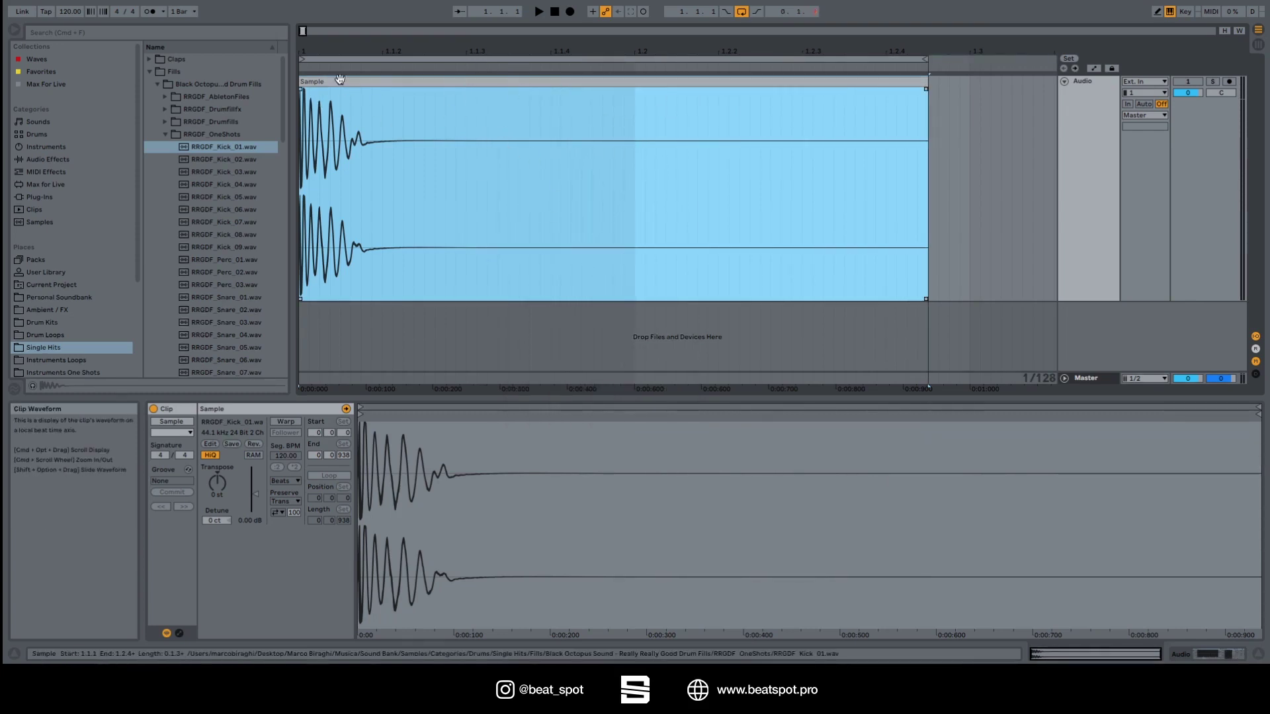
# Freeze the audio track containing the kick clip and unfreeze it again
pyautogui.rightClick(439, 79)
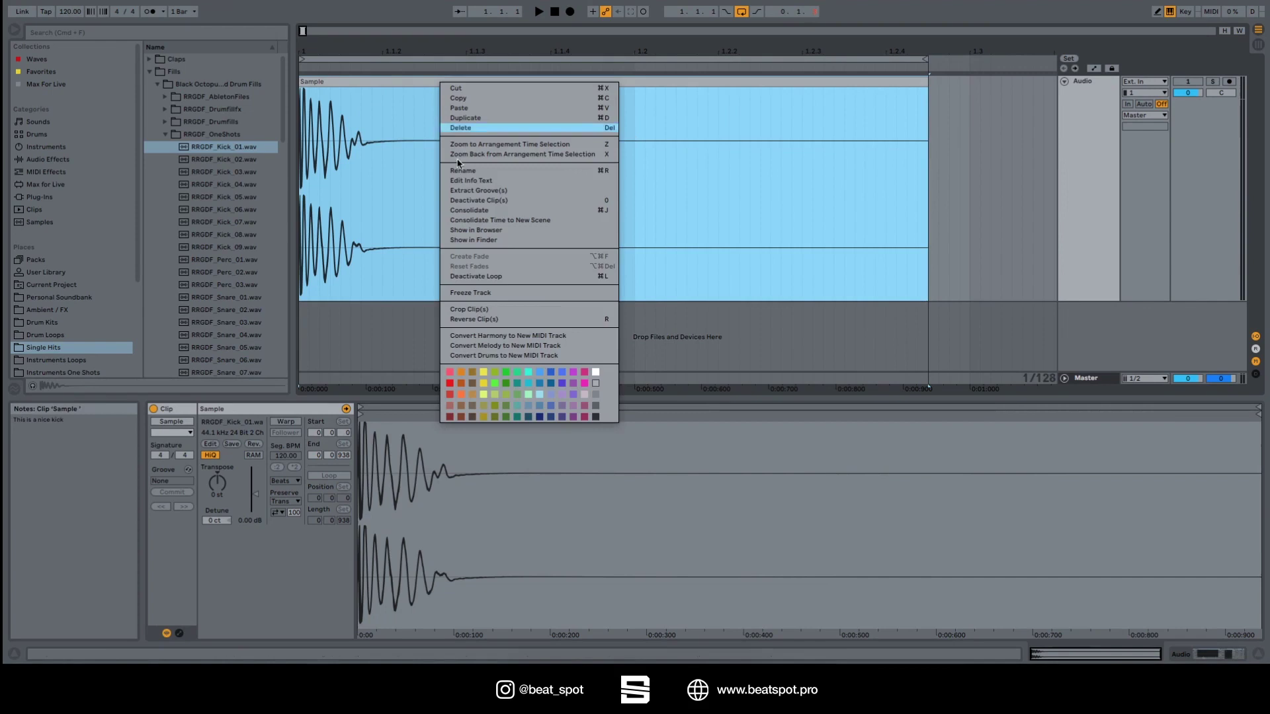
pyautogui.click(493, 293)
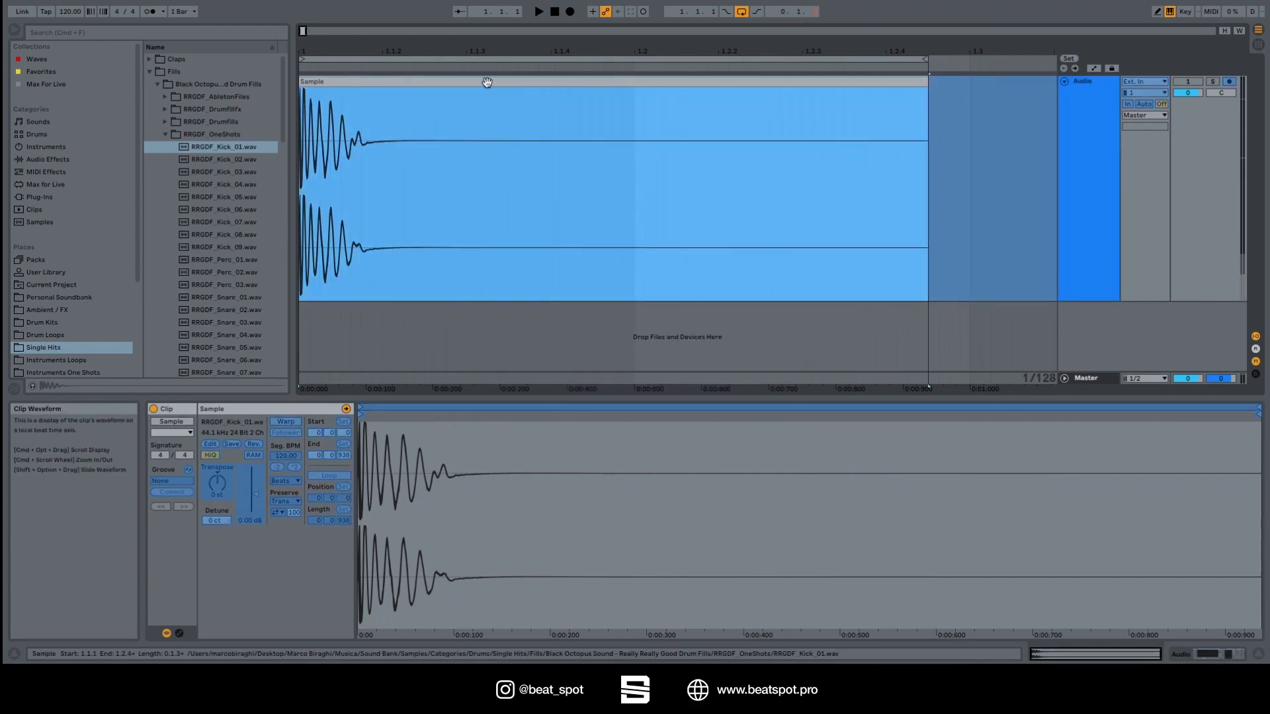
pyautogui.rightClick(487, 82)
pyautogui.click(507, 276)
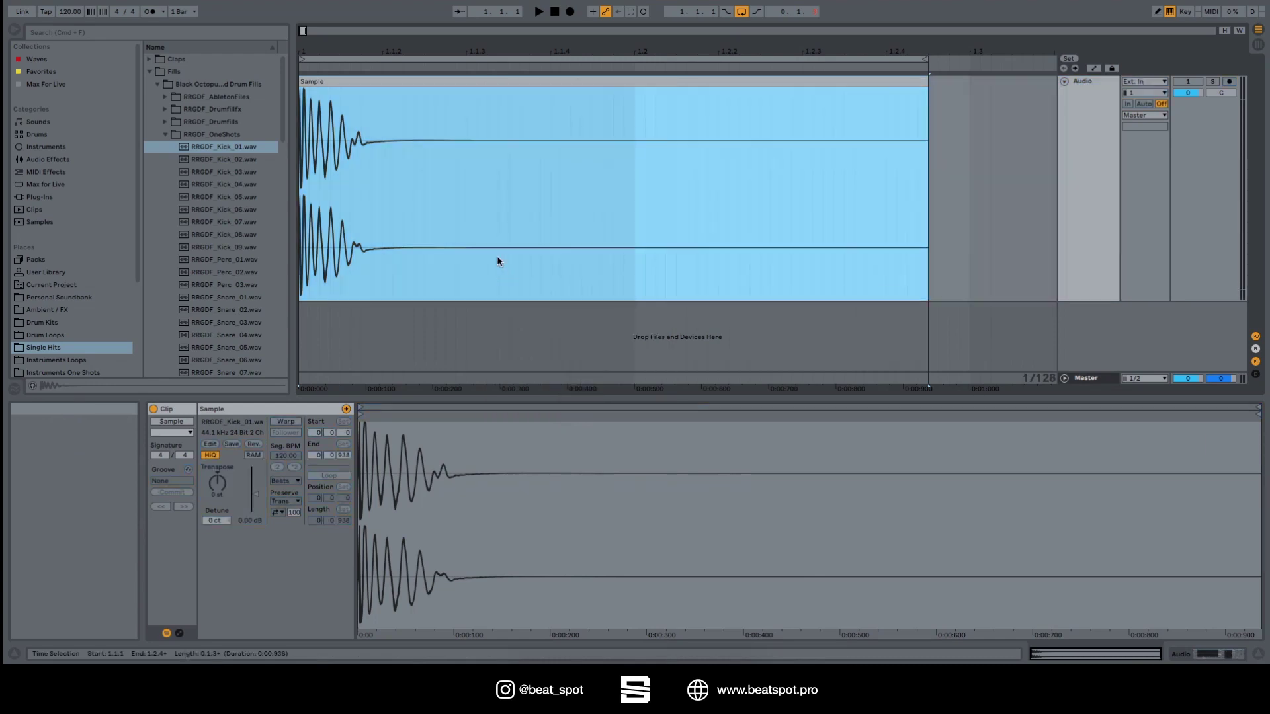
# Try reversing the kick clip, then undo, redo and undo the reversal
pyautogui.rightClick(447, 78)
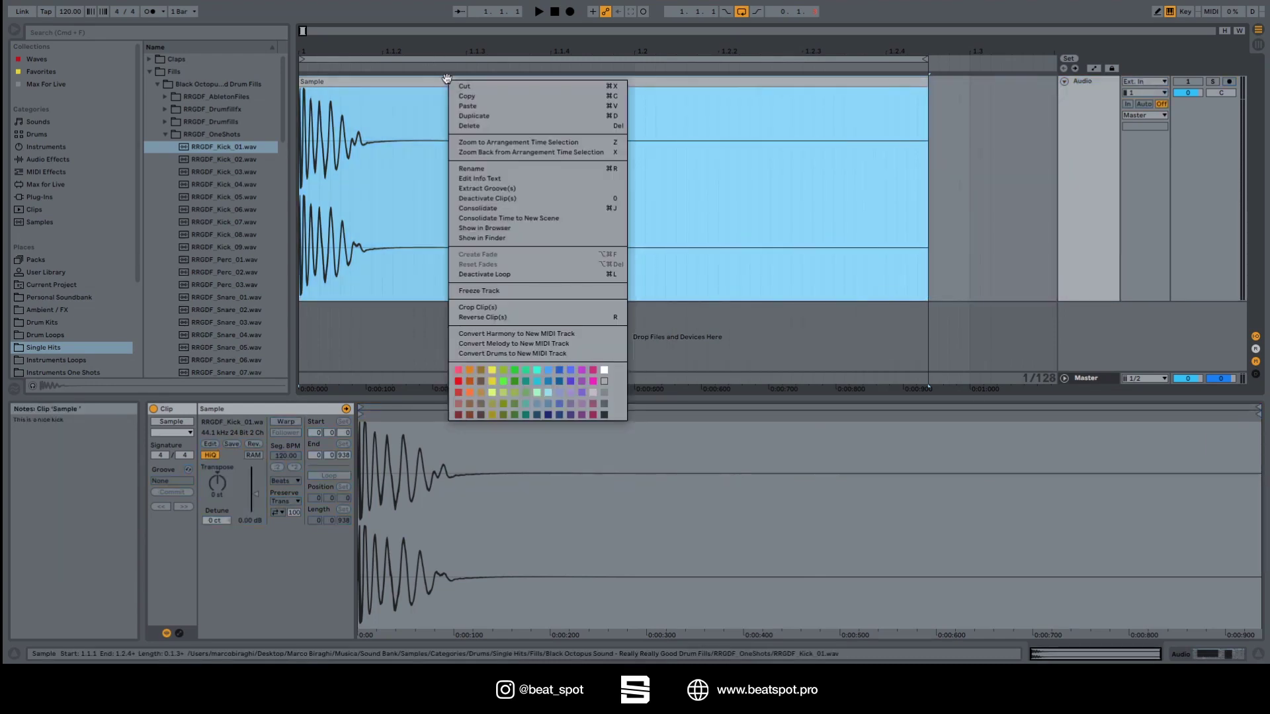
pyautogui.click(473, 318)
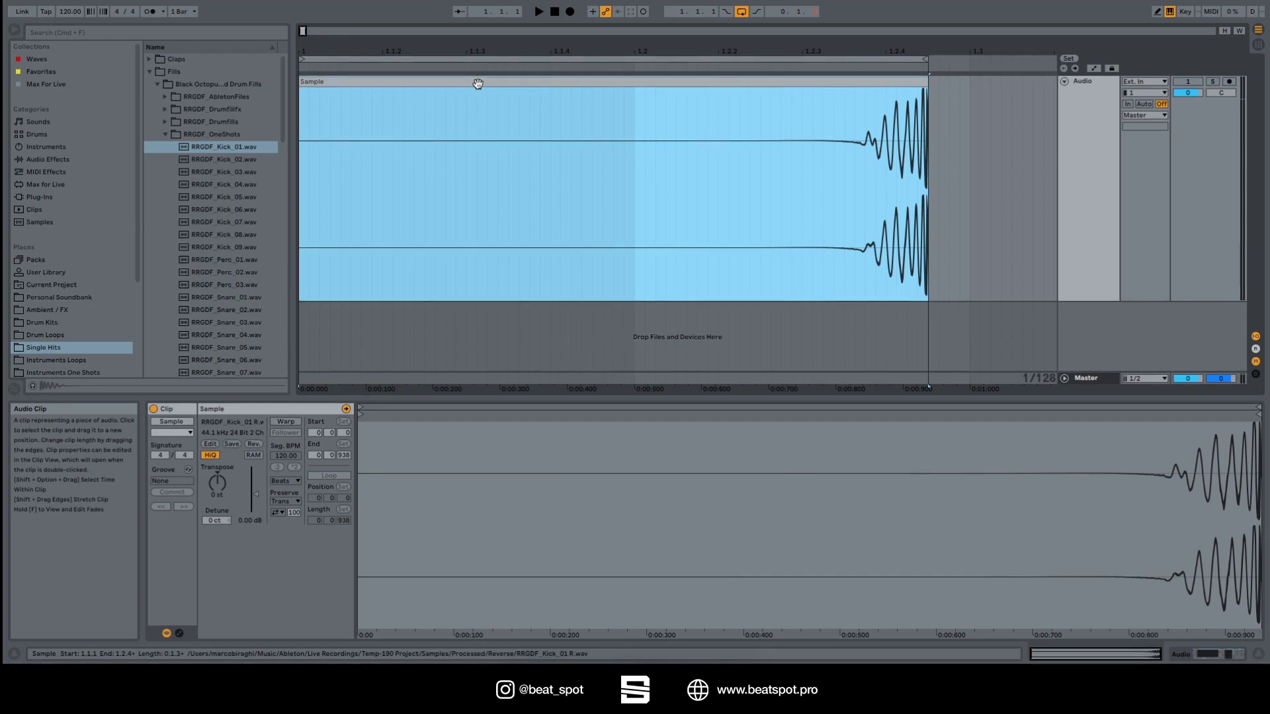
pyautogui.press('super+z')
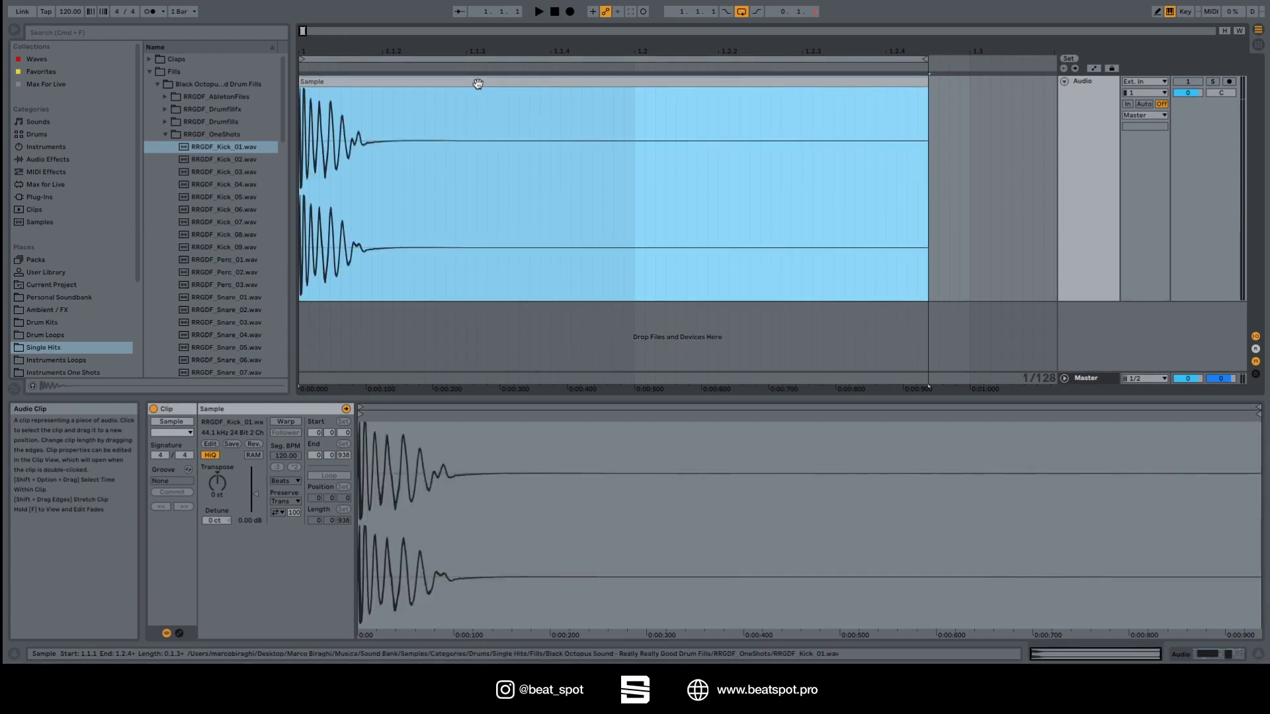
pyautogui.press('super+shift+z')
pyautogui.press('super+z')
# Colour the kick clip orange and inspect its name and colour settings in the clip properties
pyautogui.rightClick(478, 83)
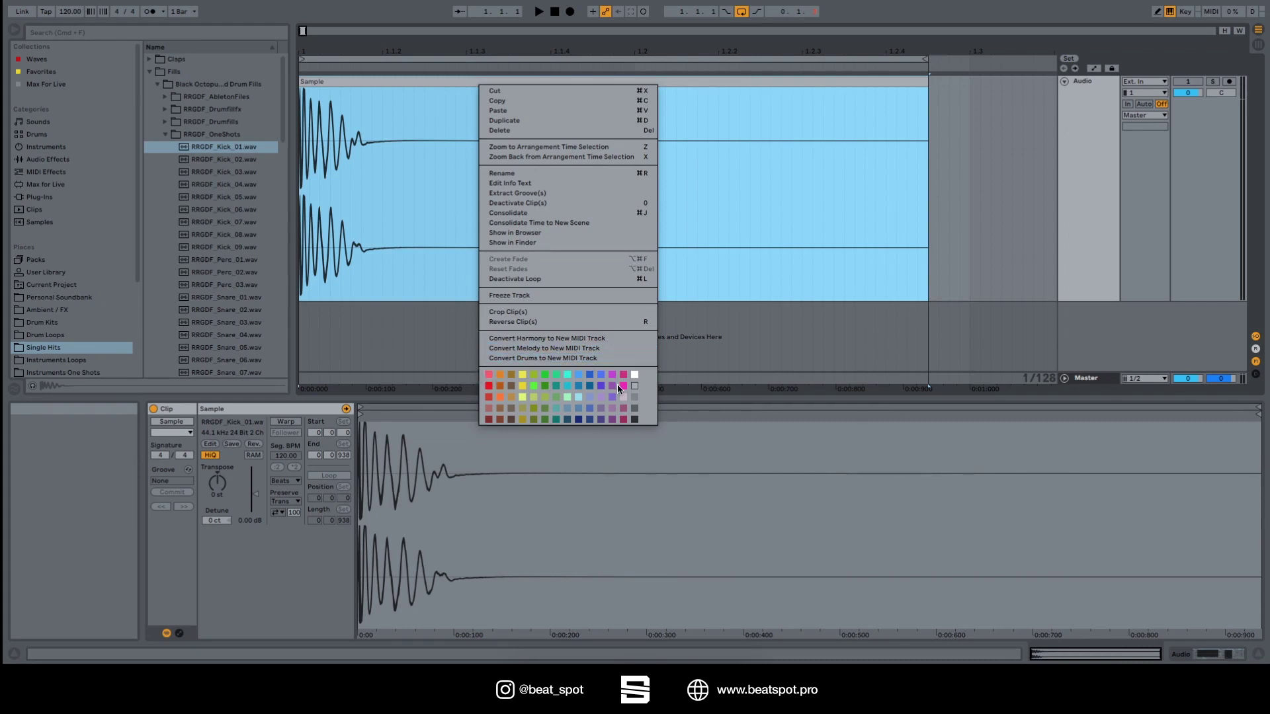
pyautogui.click(557, 385)
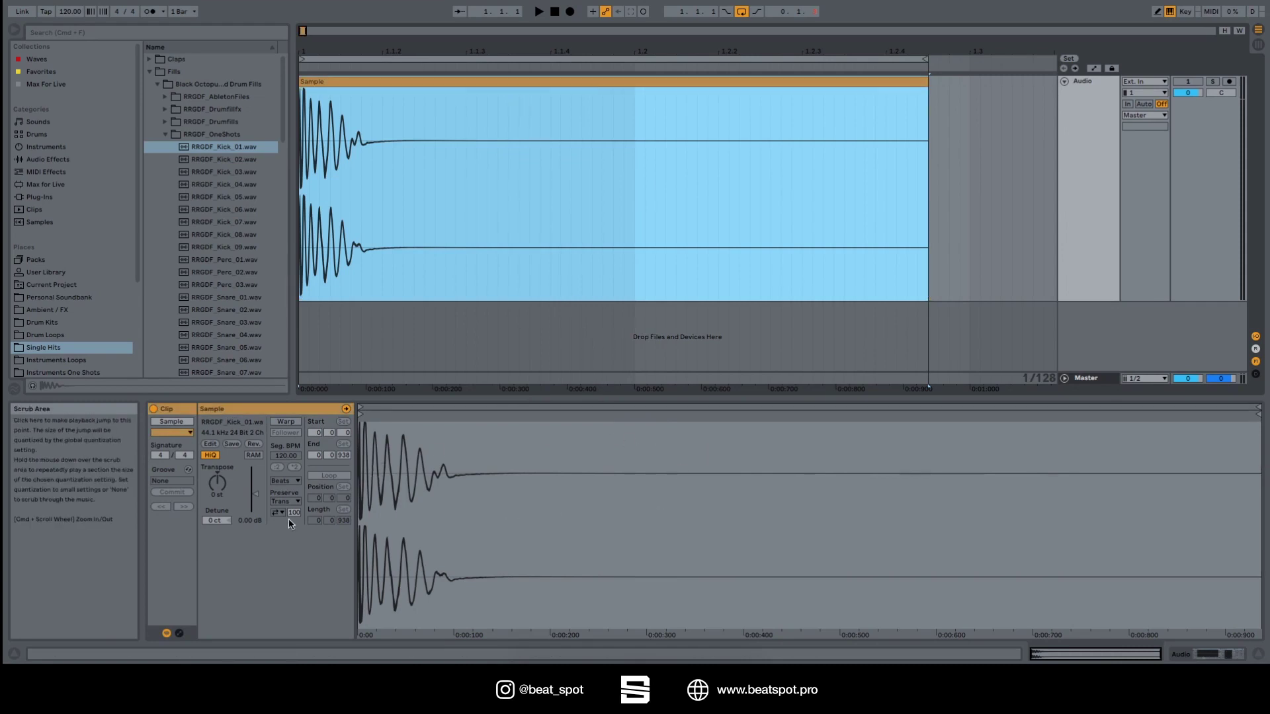
pyautogui.click(180, 428)
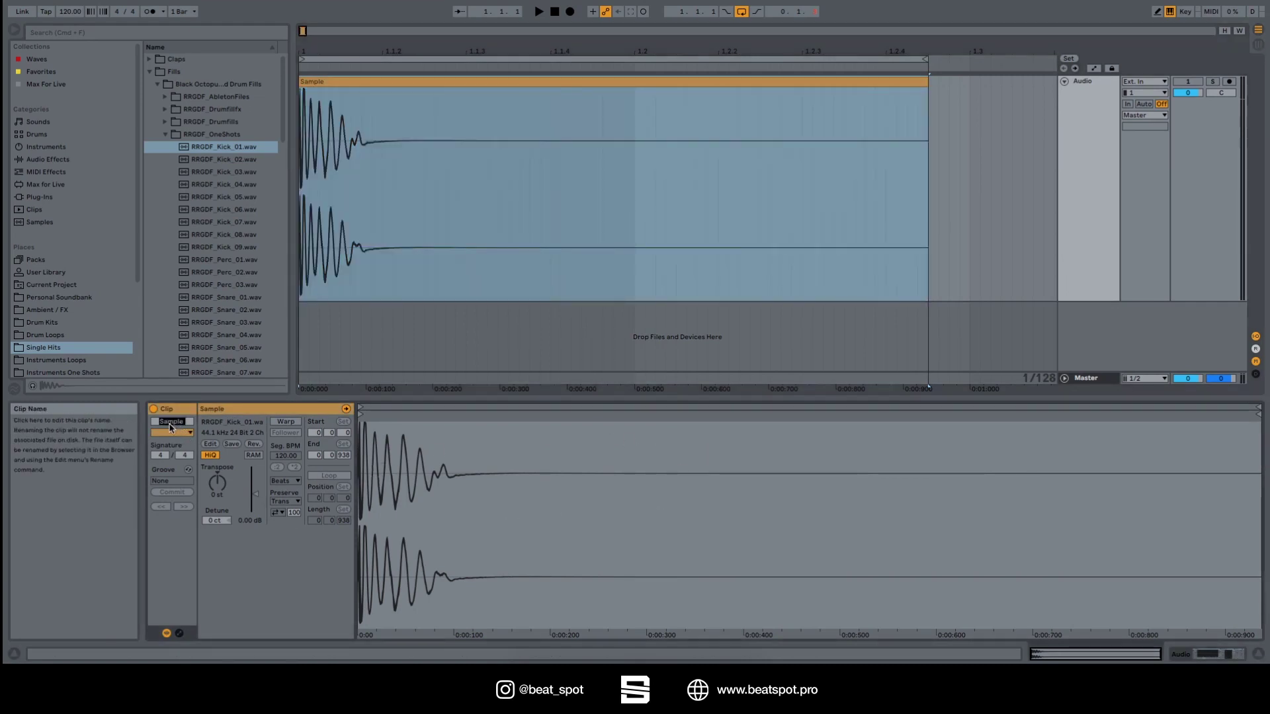
pyautogui.click(181, 433)
pyautogui.click(180, 434)
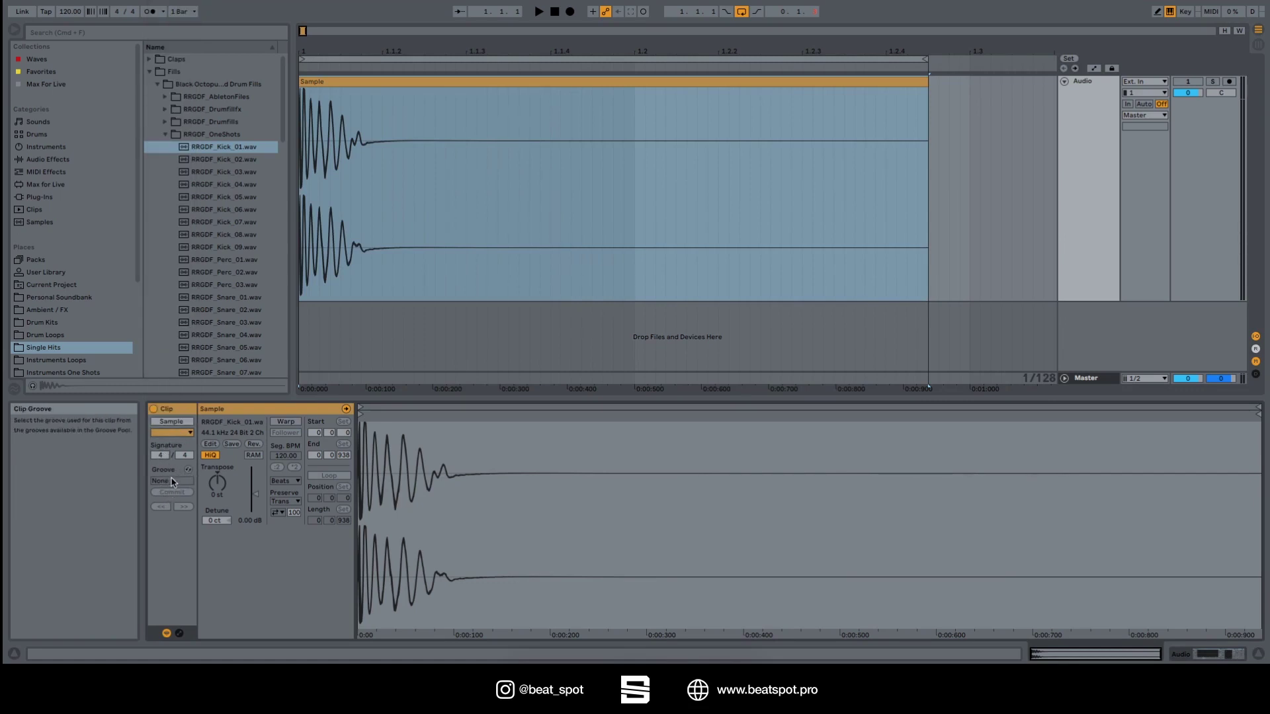
pyautogui.click(391, 190)
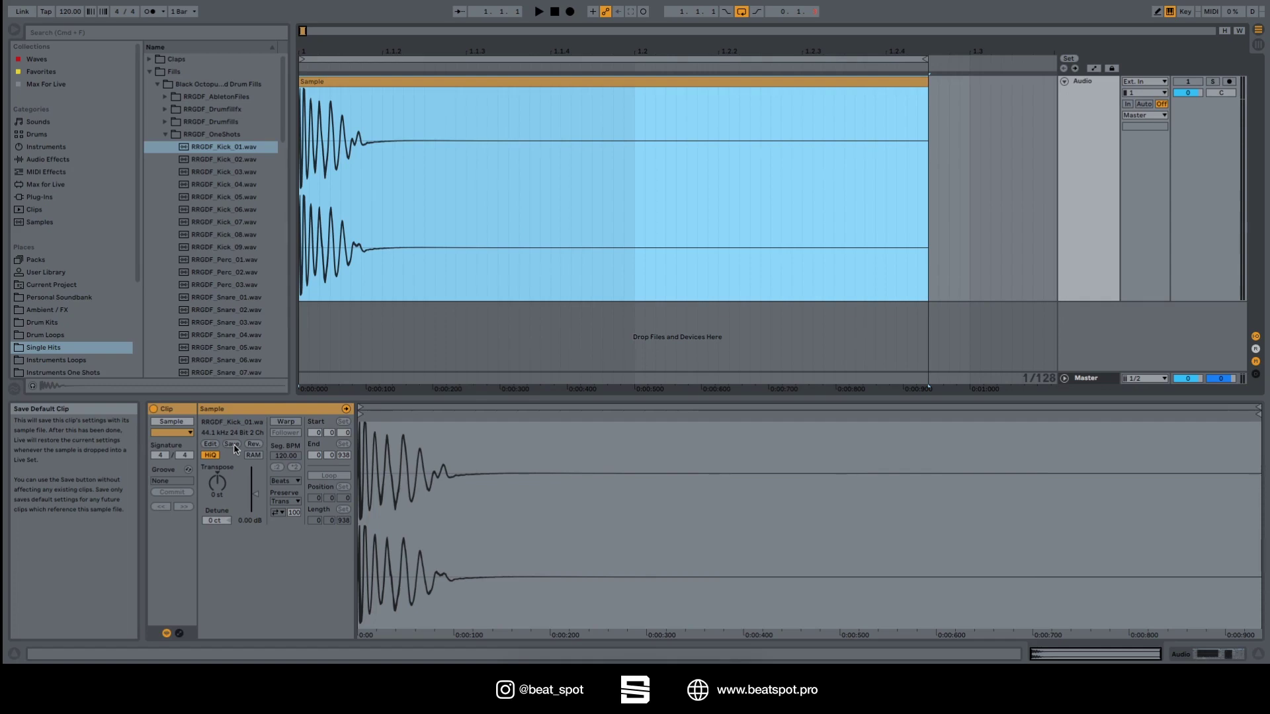
# Try the sample's Transpose control, and reverse the sample and restore its original direction
pyautogui.moveTo(218, 483); pyautogui.dragTo(218, 483)
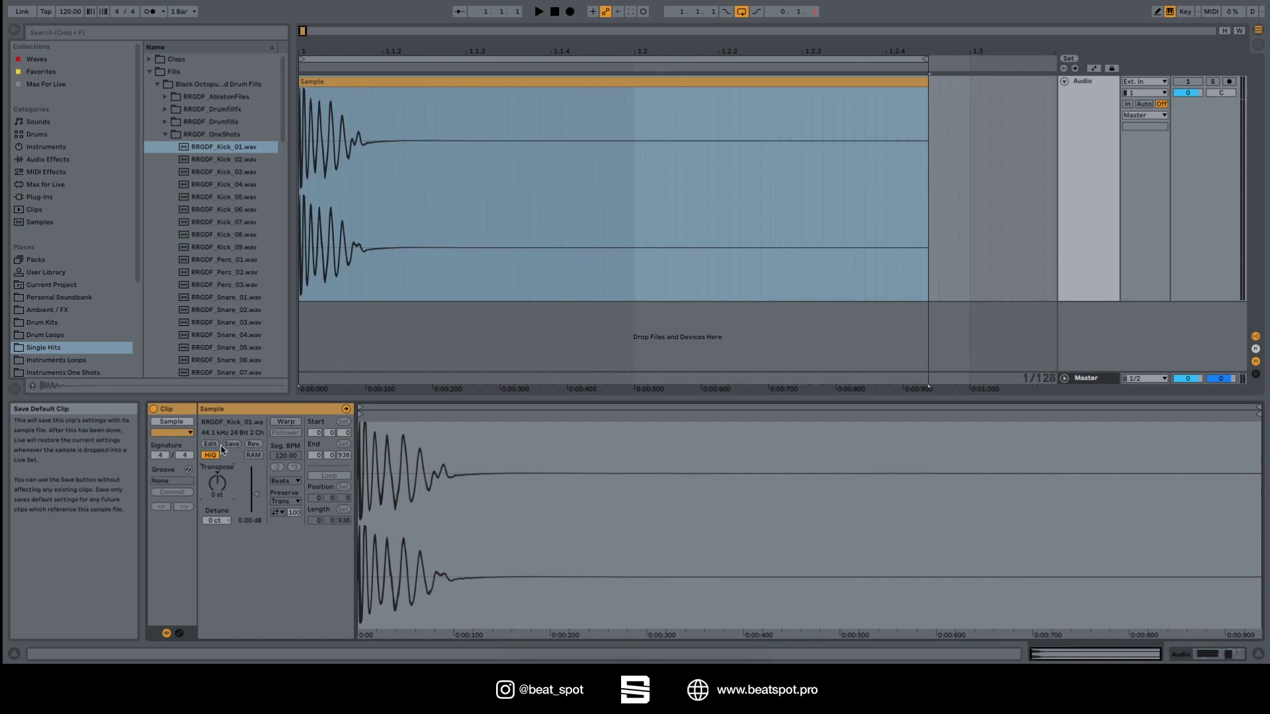
pyautogui.click(254, 445)
pyautogui.click(255, 445)
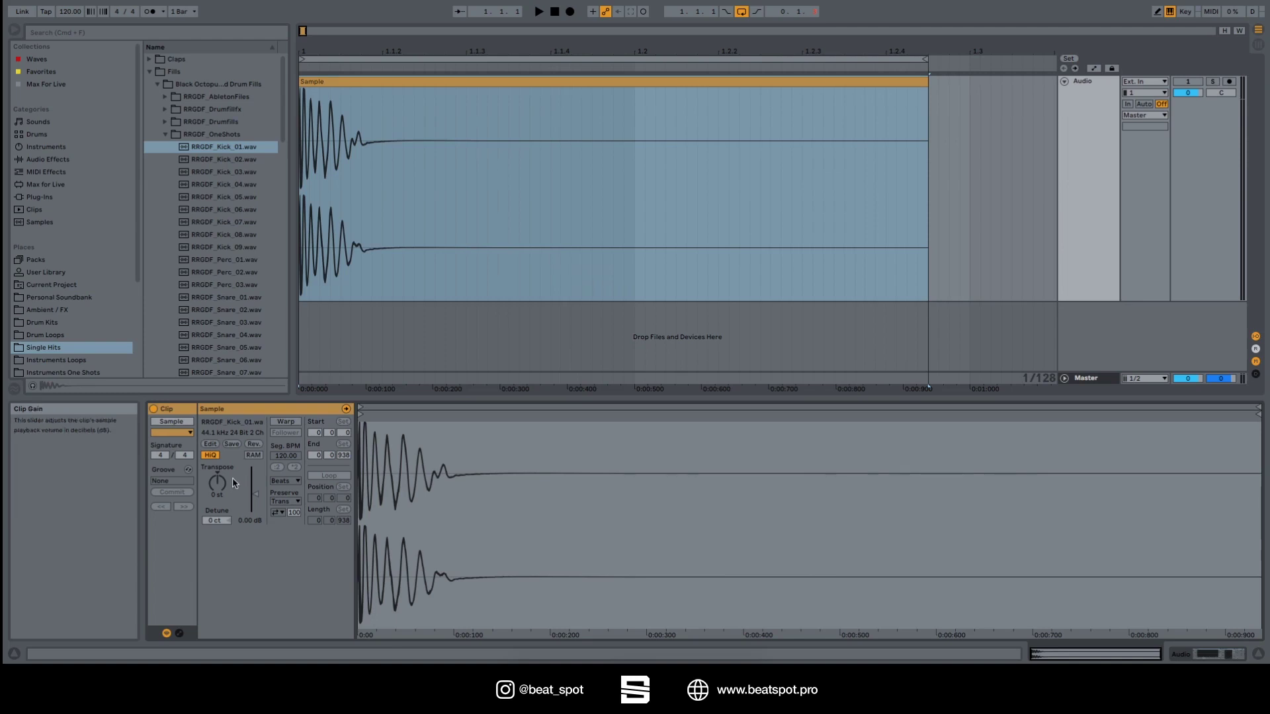
pyautogui.moveTo(219, 482)
pyautogui.mouseDown()
pyautogui.moveTo(218, 471)
pyautogui.moveTo(218, 483)
pyautogui.mouseUp()
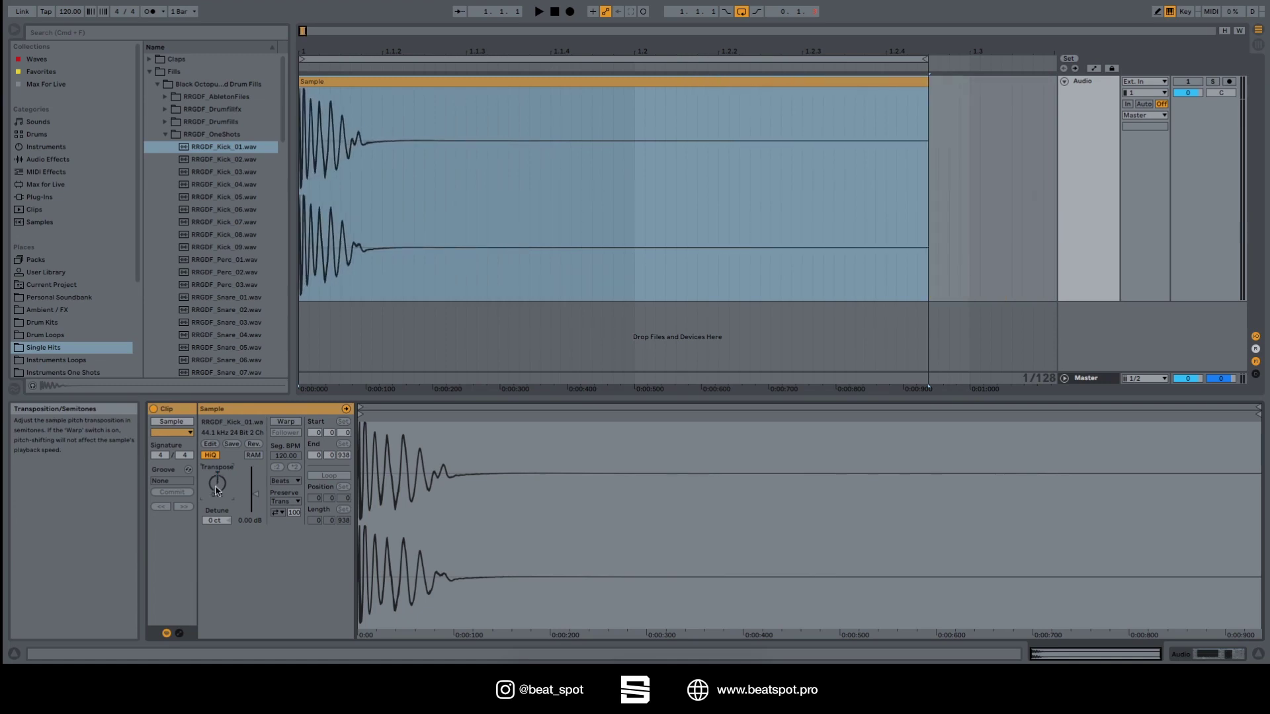
# Try warping on the kick sample and switch it off again
pyautogui.click(285, 422)
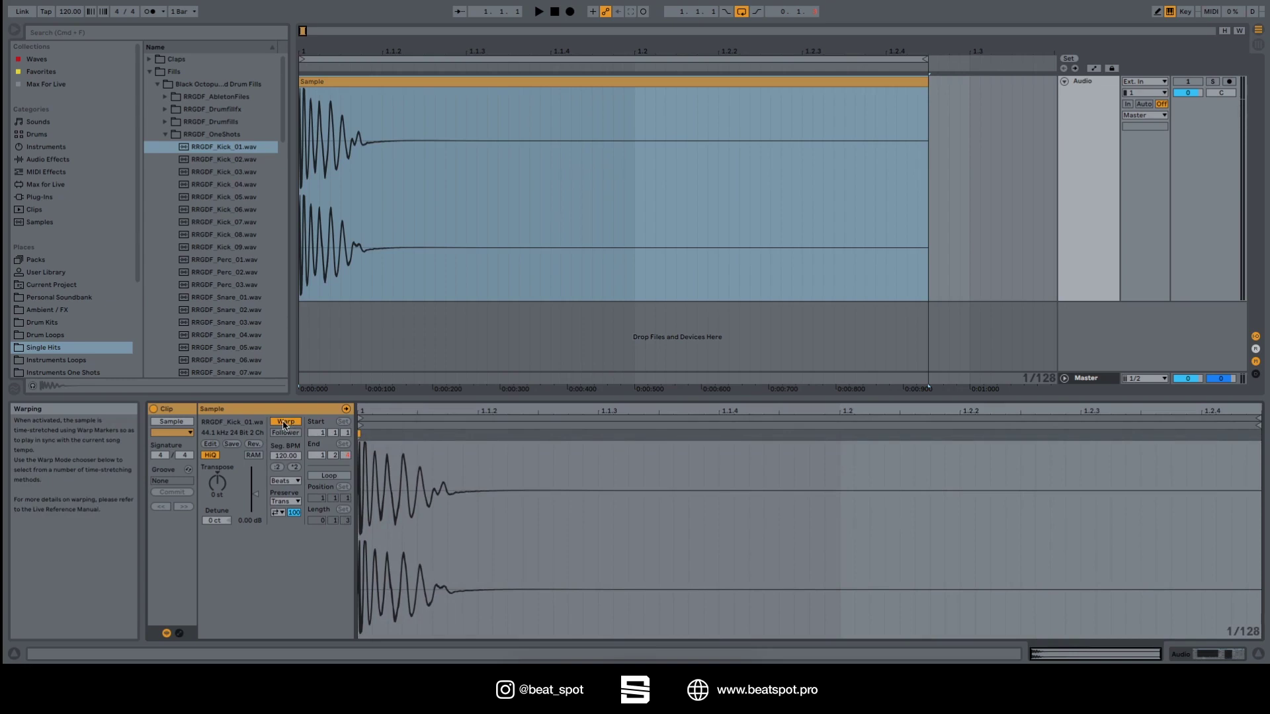
pyautogui.click(284, 423)
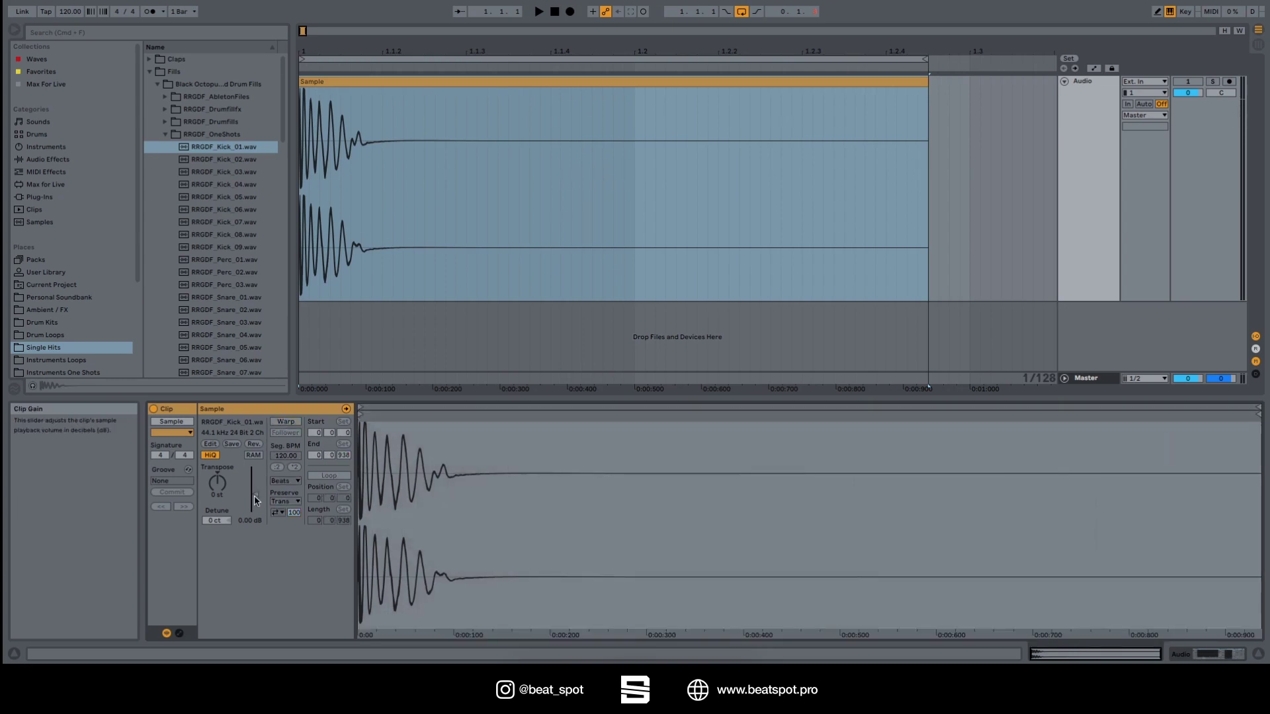
# Try lowering the sample's gain and detuning it downwards, resetting the values to 0.00 dB and 0 ct
pyautogui.moveTo(253, 494); pyautogui.dragTo(254, 495)
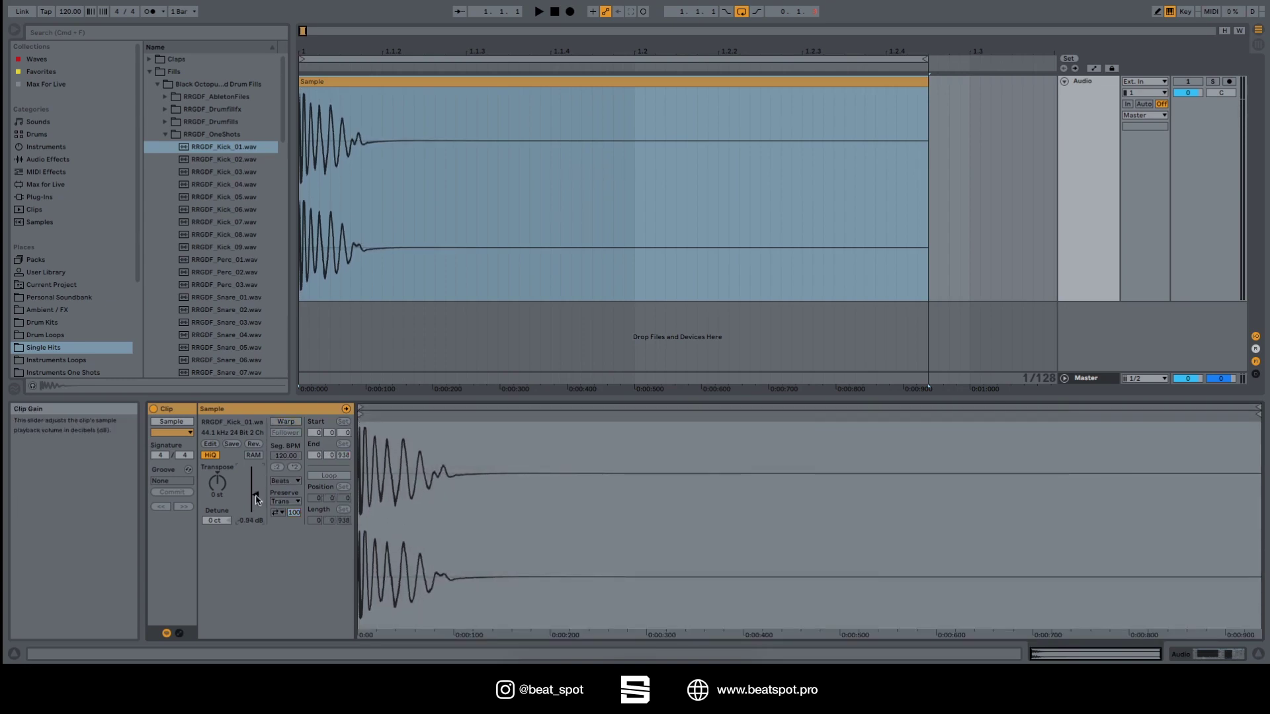
pyautogui.doubleClick(253, 520)
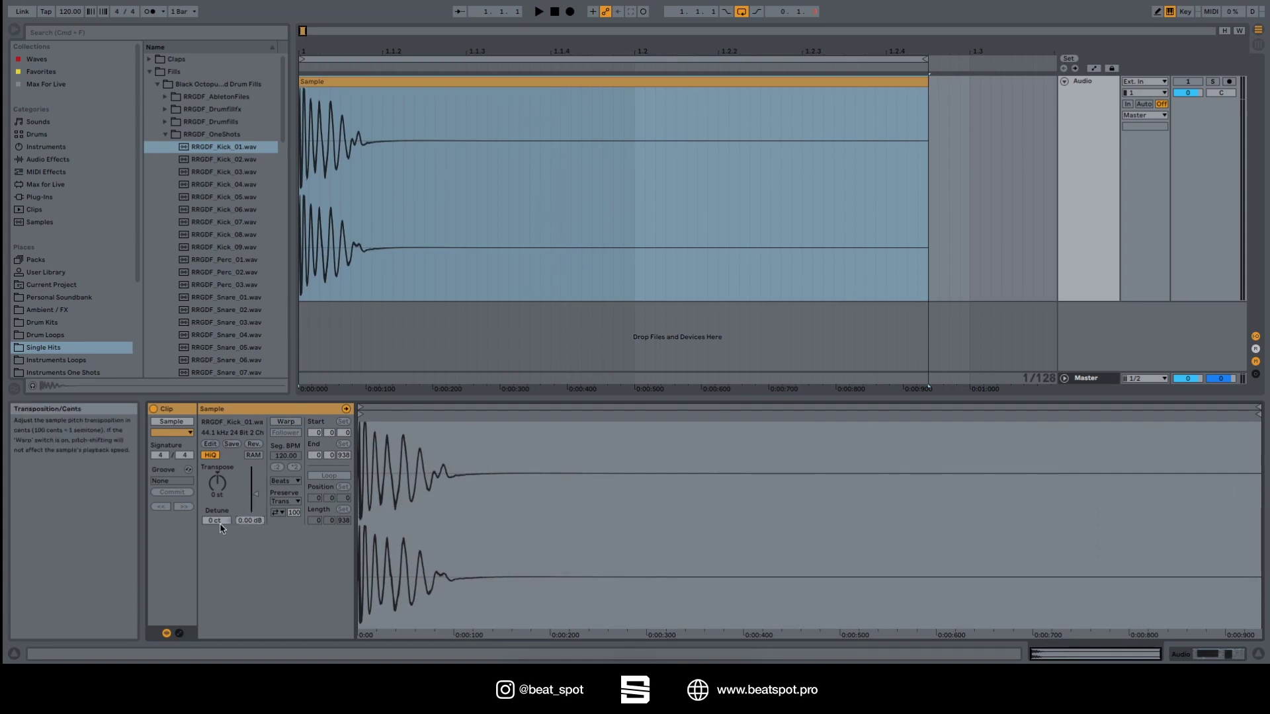
pyautogui.moveTo(215, 523); pyautogui.dragTo(215, 551)
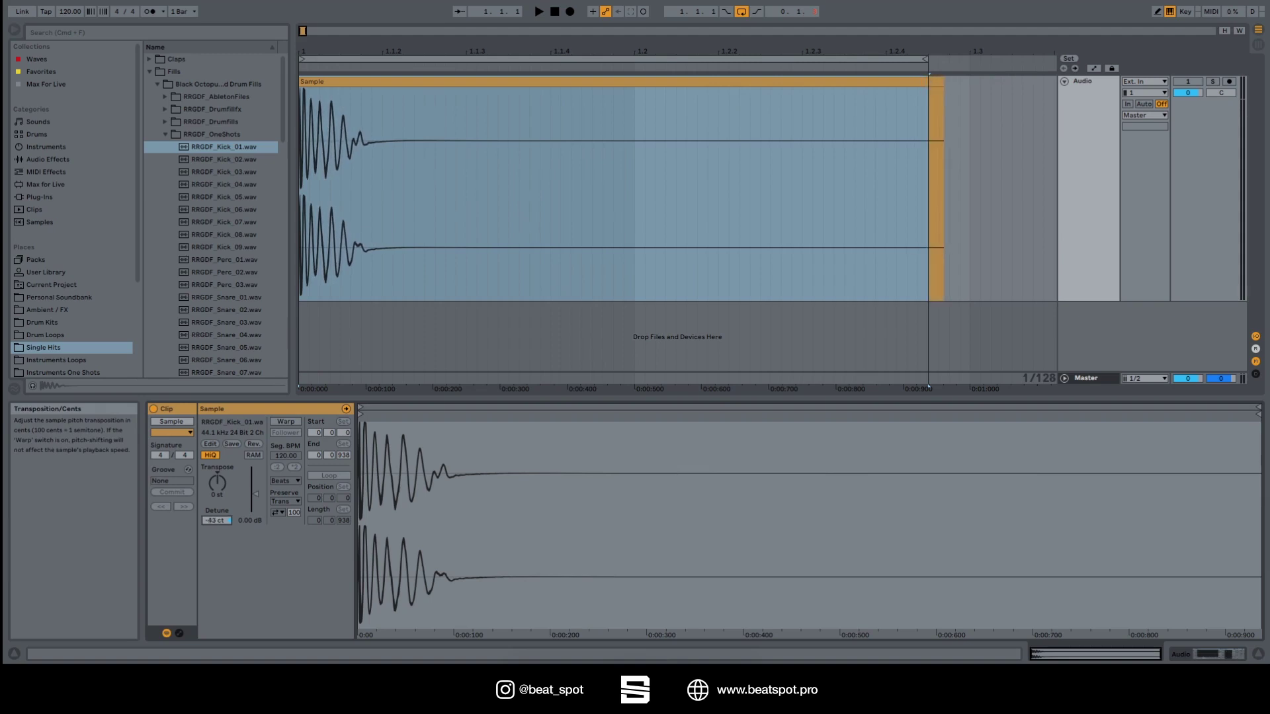
pyautogui.doubleClick(216, 521)
# Enable warping for the kick sample, and try halving its segment tempo to 60 BPM before doubling it back to 120 BPM
pyautogui.click(285, 422)
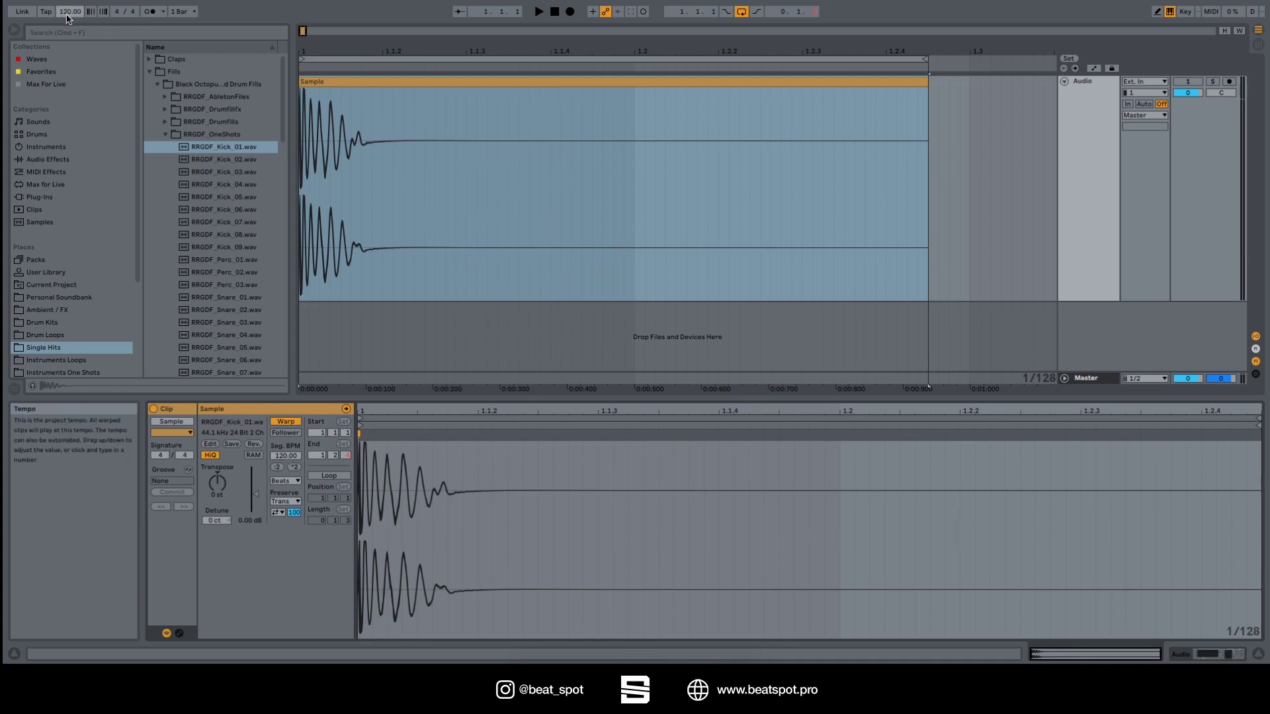
pyautogui.click(277, 467)
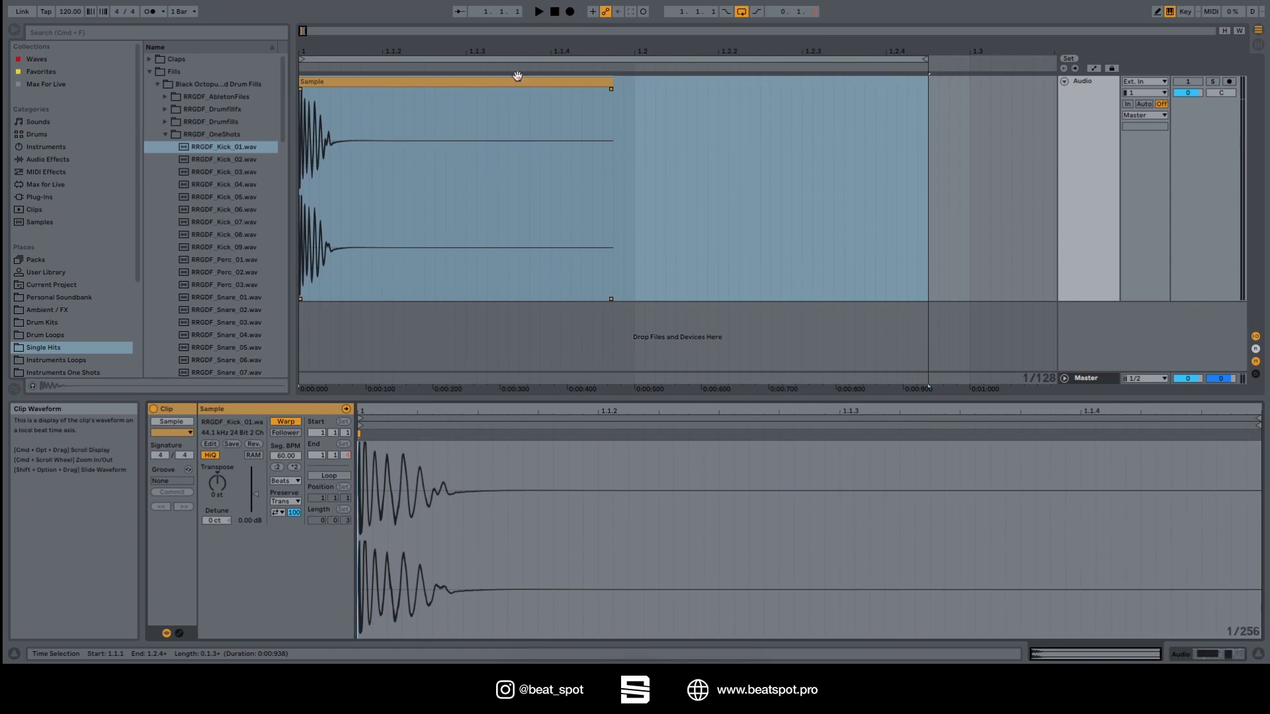
pyautogui.click(420, 116)
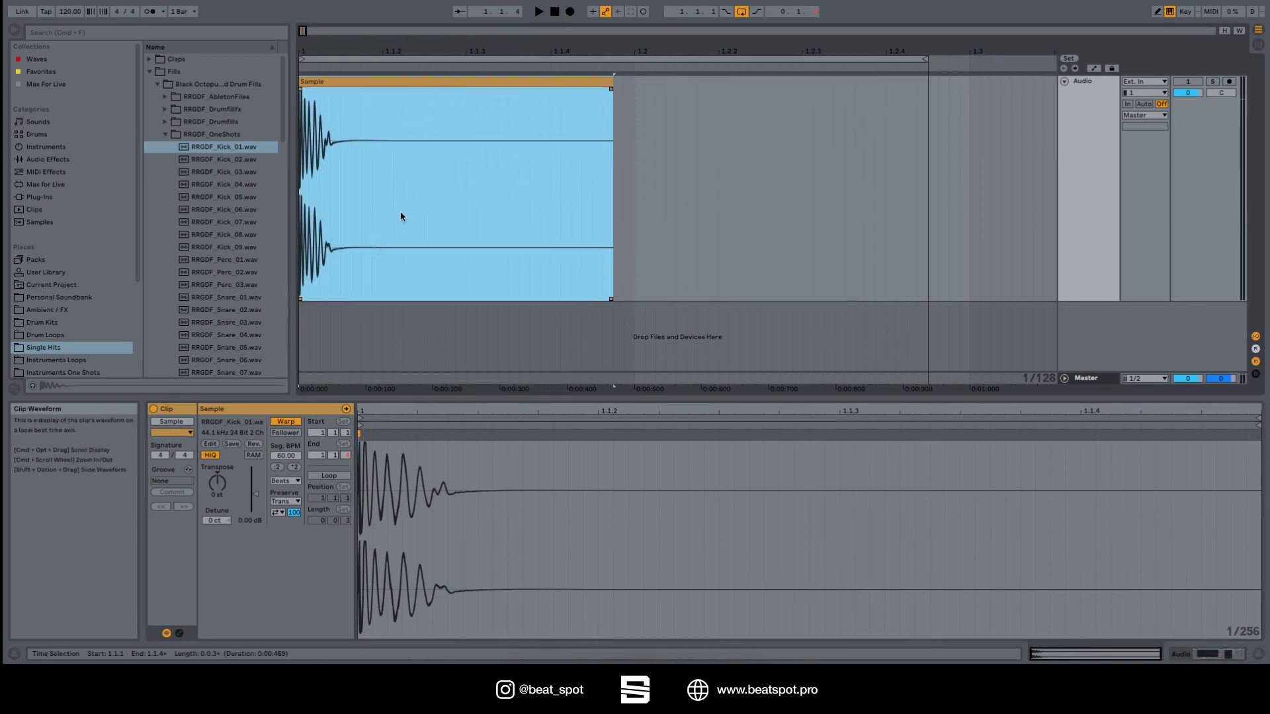
pyautogui.click(293, 467)
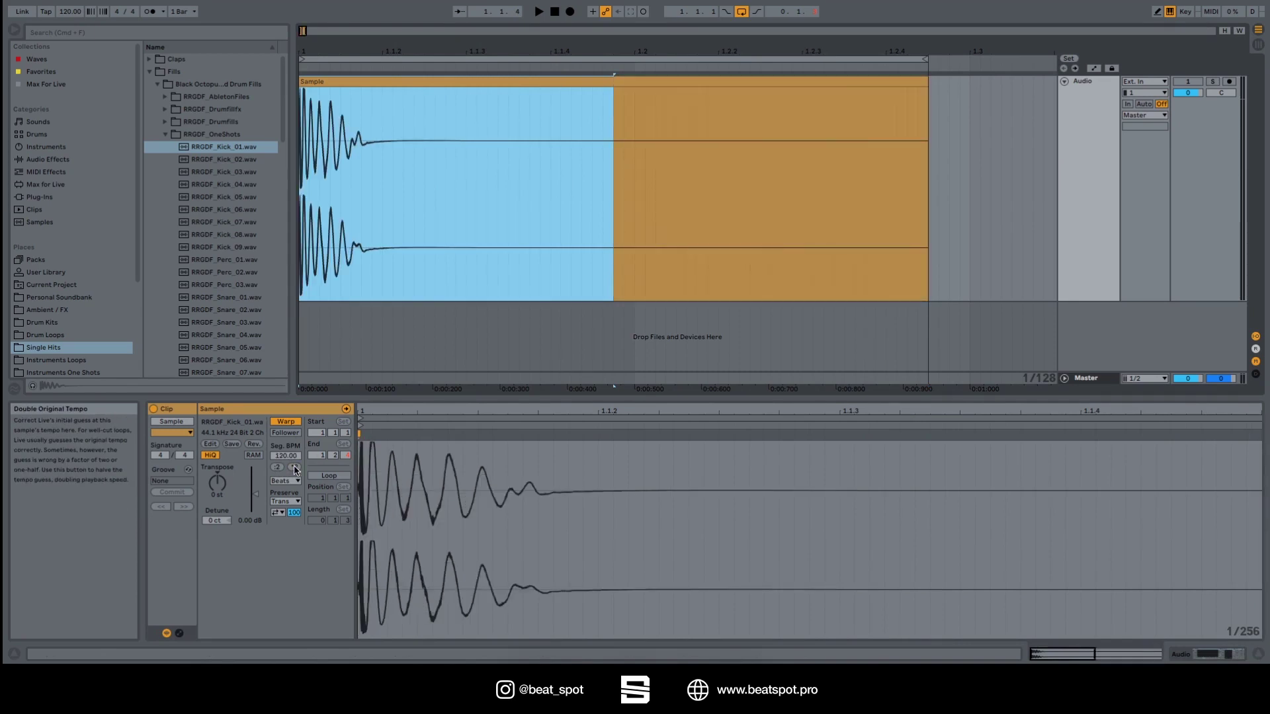
# Keep Beats as the warp mode, and activate the audio track to play the selected kick clip
pyautogui.click(285, 480)
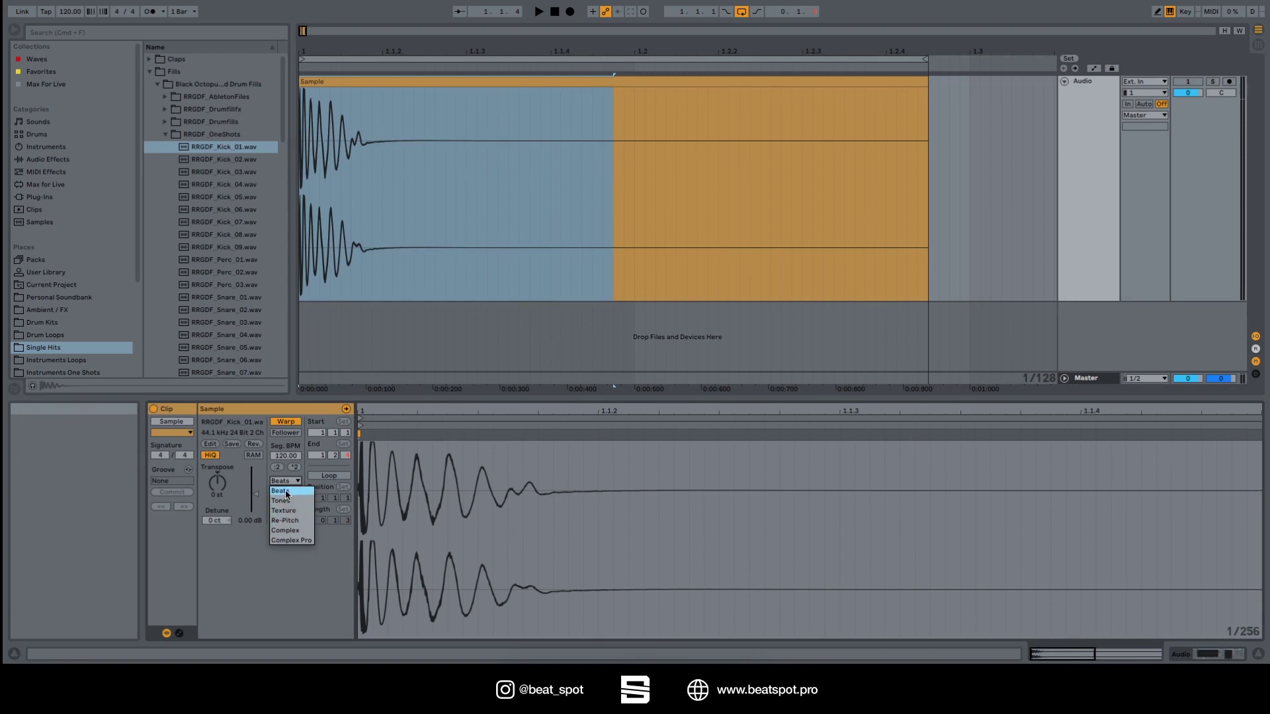
pyautogui.click(285, 491)
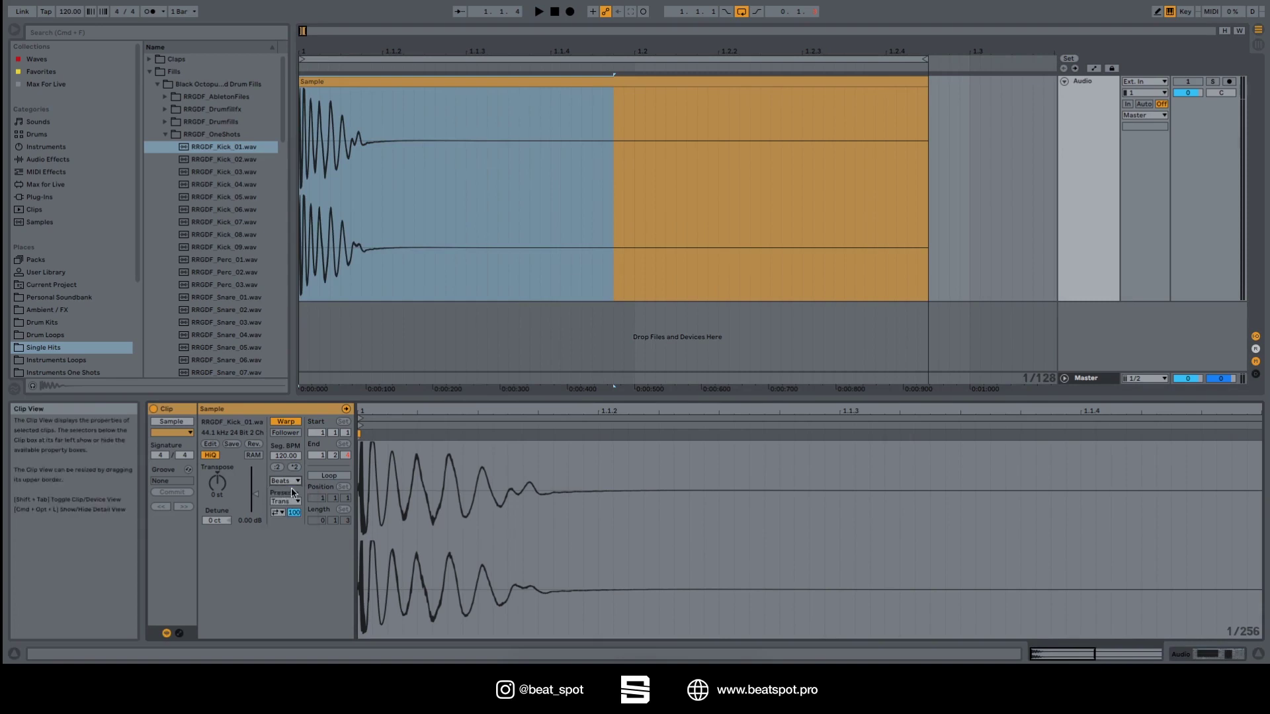
pyautogui.click(373, 81)
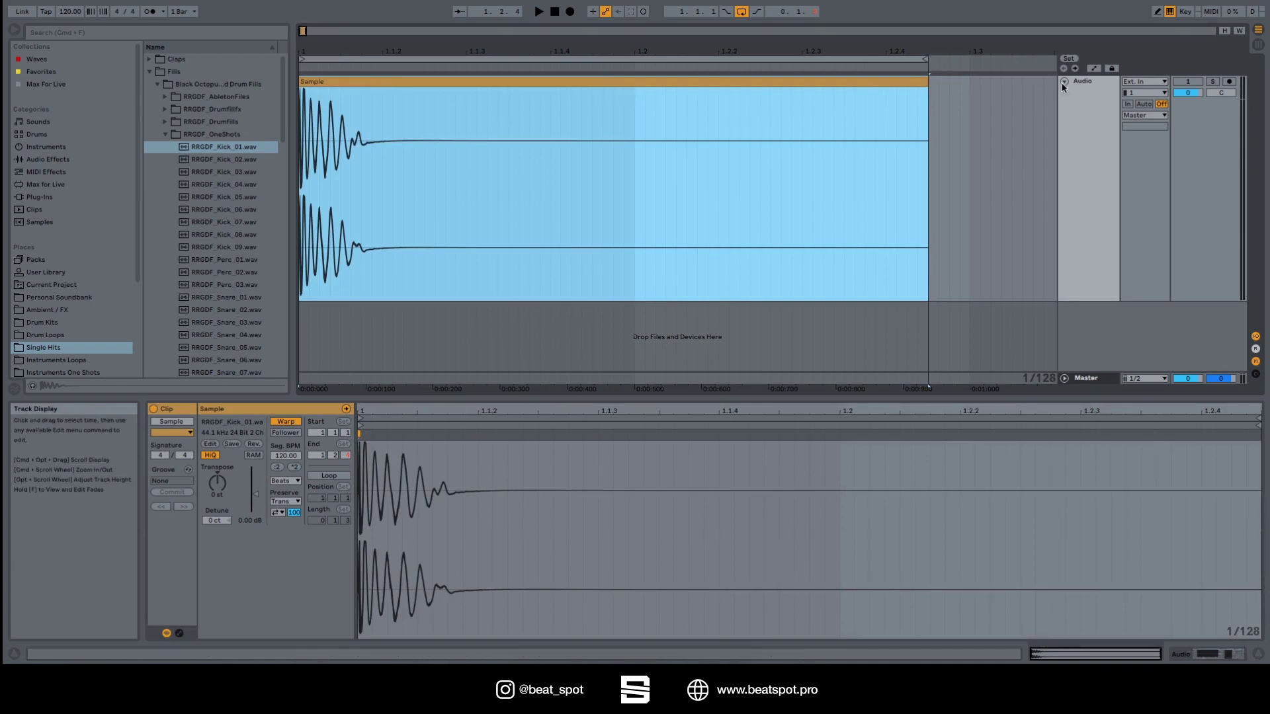
pyautogui.press('space')
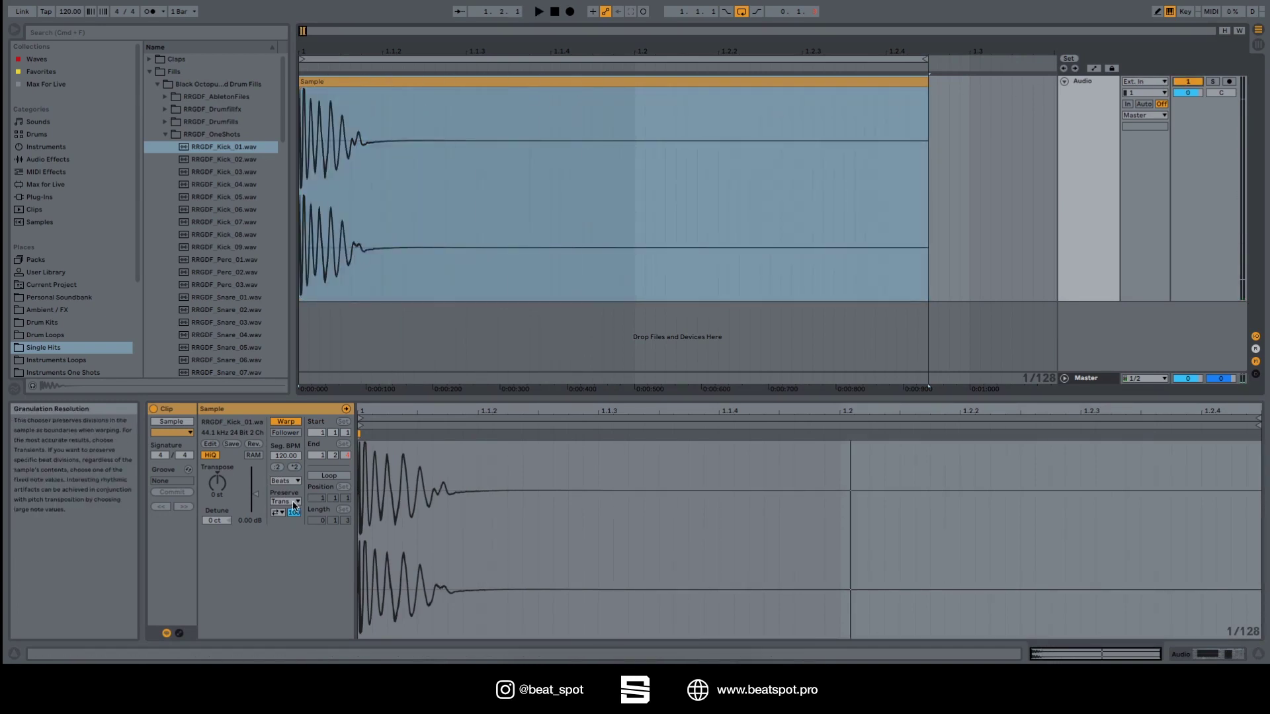
# Review the available warp modes and the Preserve options, keeping Beats and Transients selected
pyautogui.click(287, 478)
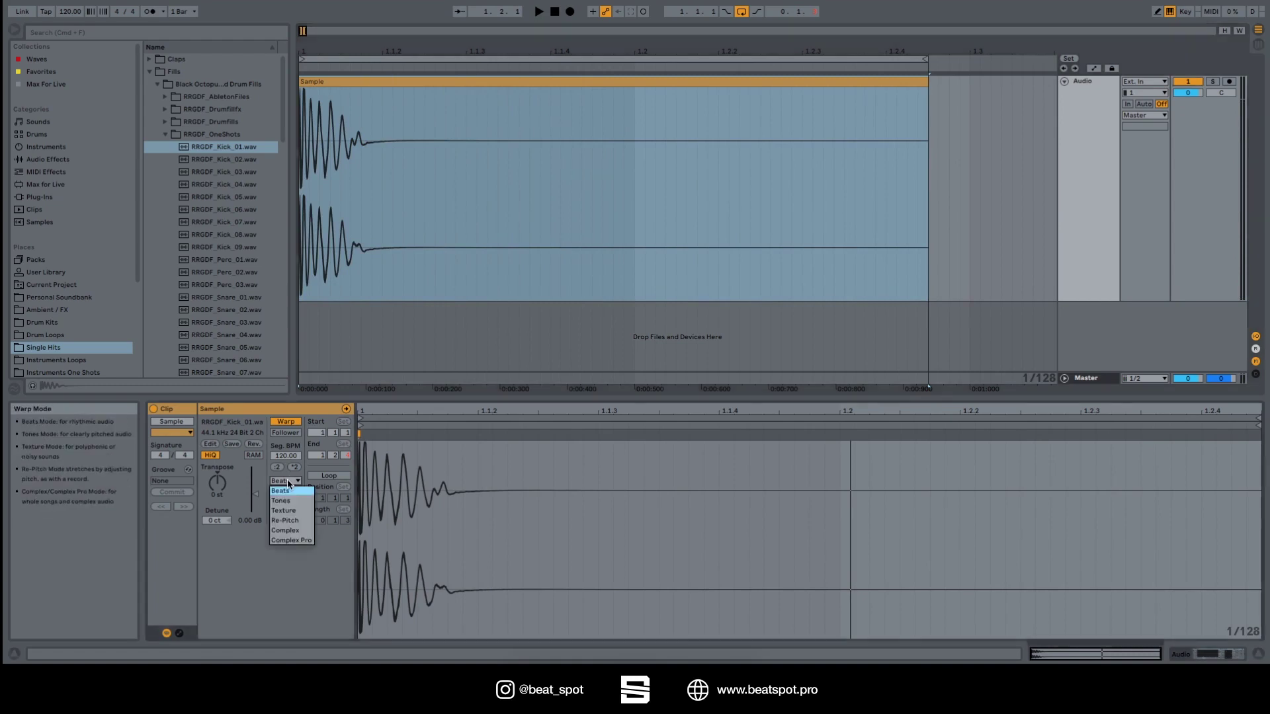
pyautogui.click(287, 479)
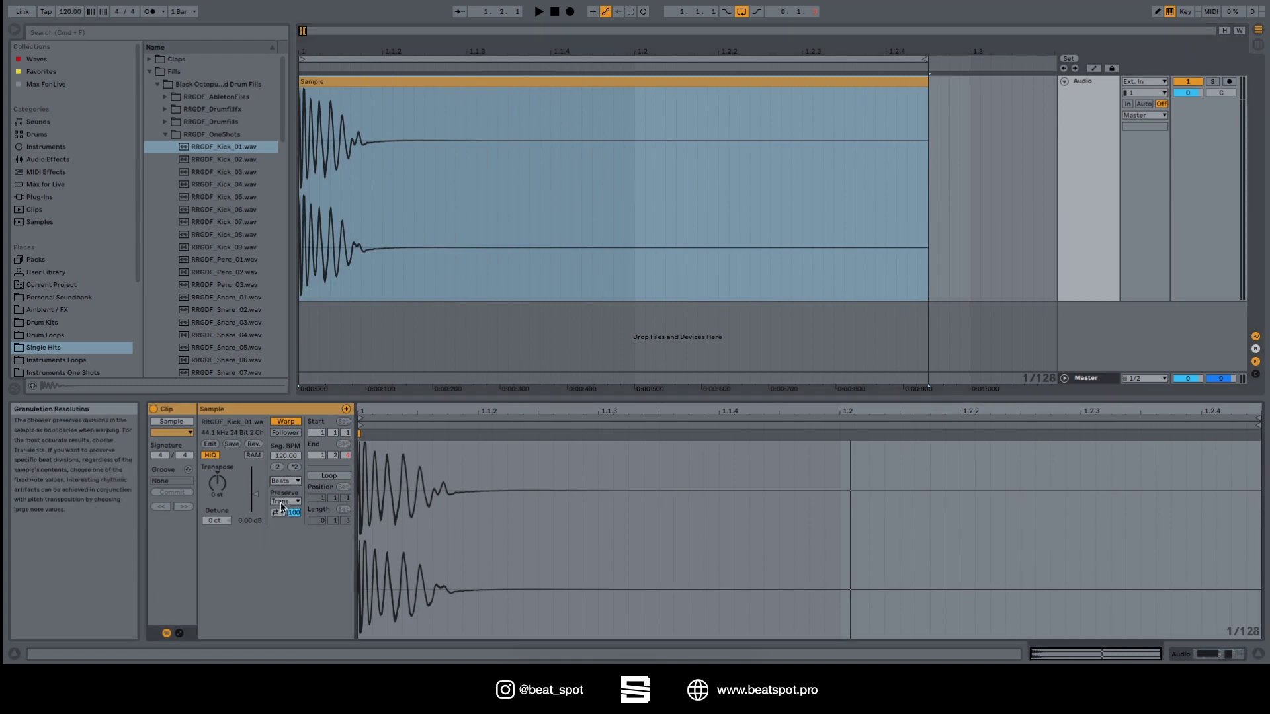
pyautogui.click(289, 502)
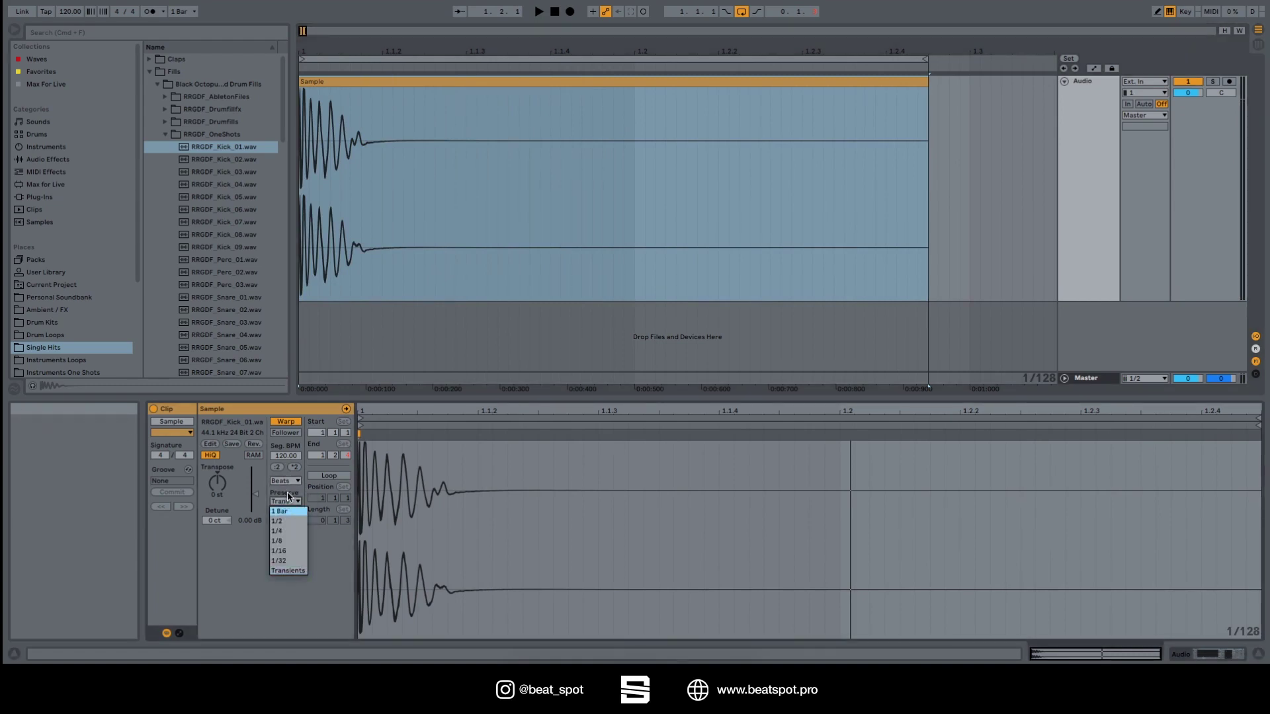
pyautogui.click(288, 570)
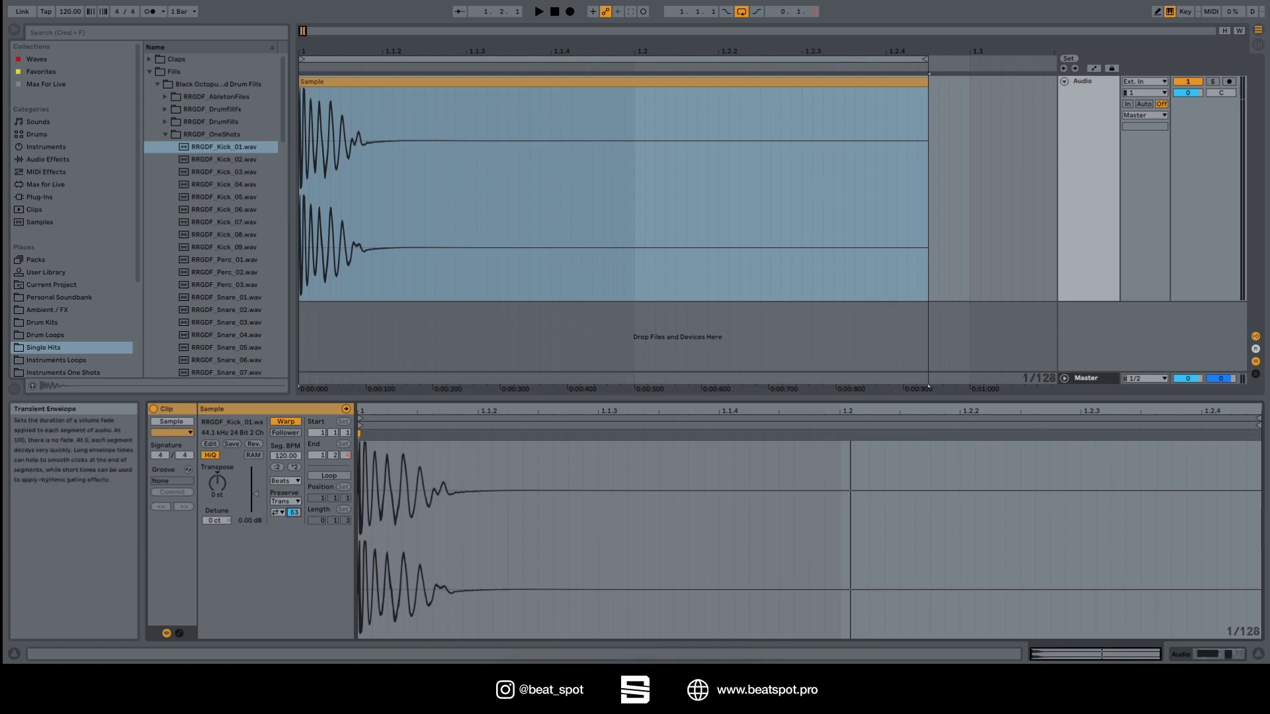
# Reduce the transient envelope of the Beats mode and change its transient loop mode, auditioning the clip along the way
pyautogui.moveTo(294, 513); pyautogui.dragTo(294, 523)
pyautogui.press('space')
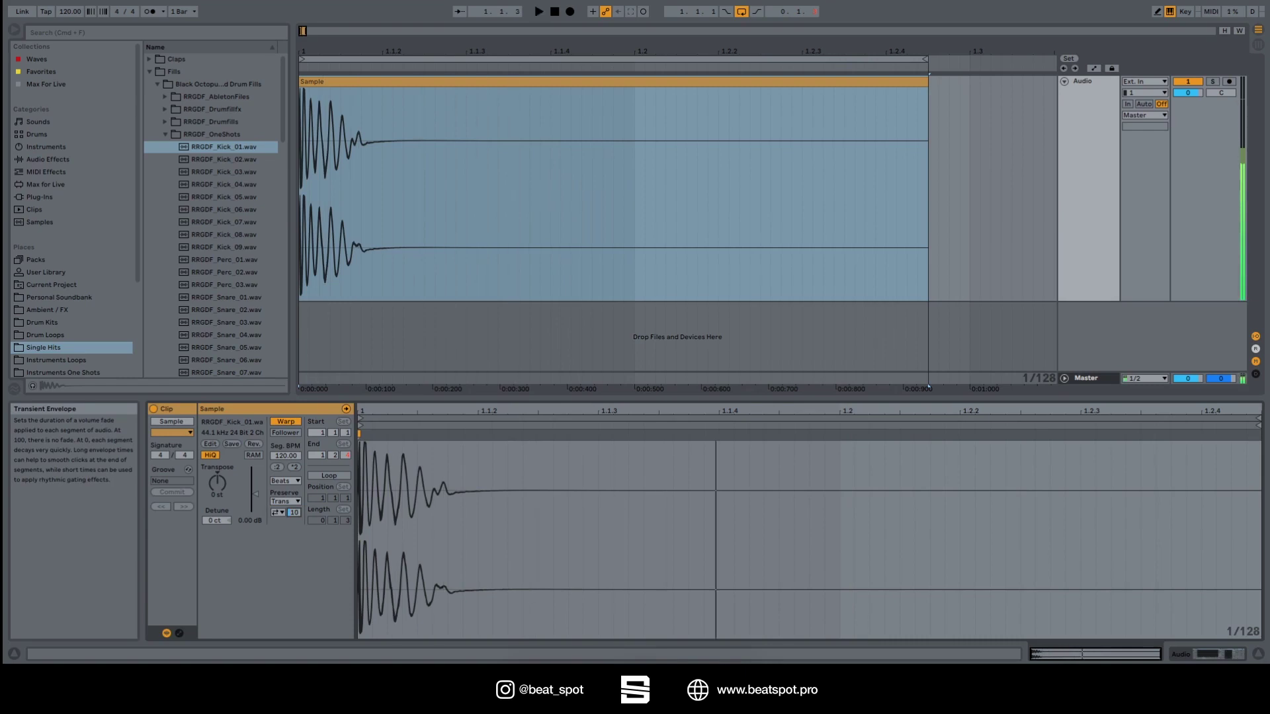
pyautogui.press('space')
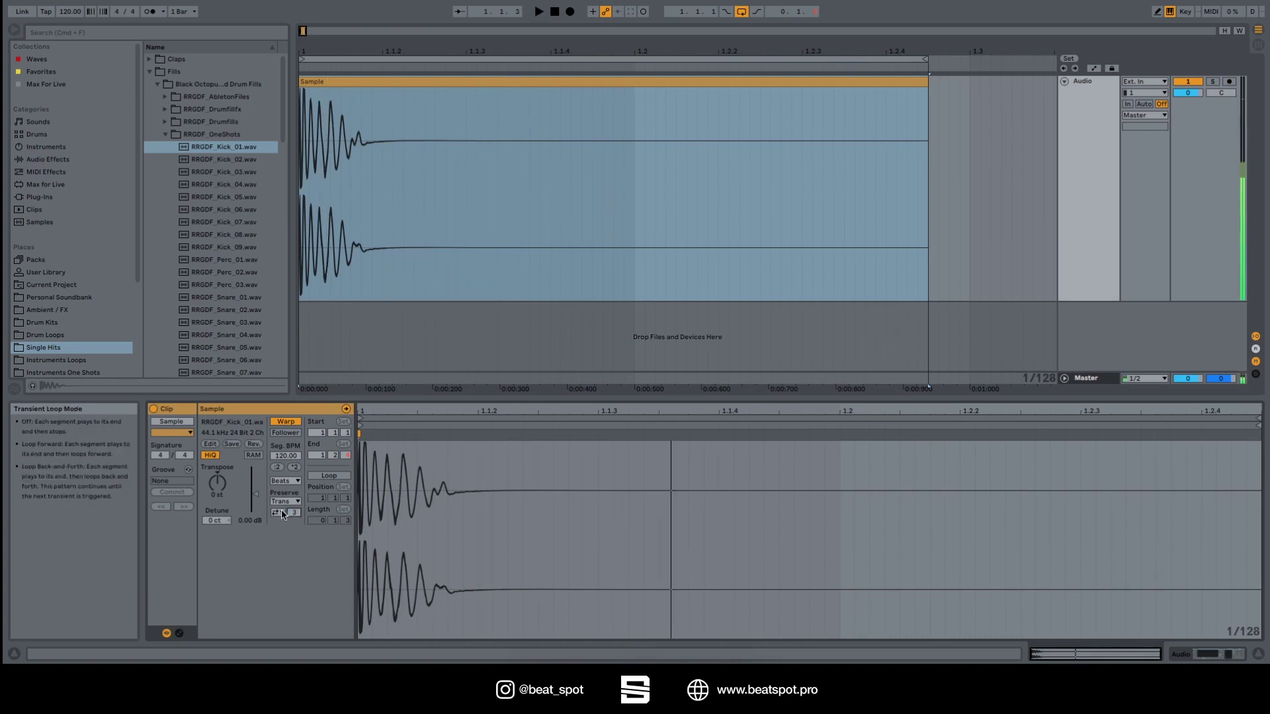
pyautogui.moveTo(289, 517); pyautogui.dragTo(295, 499)
pyautogui.press('space')
pyautogui.press('space')
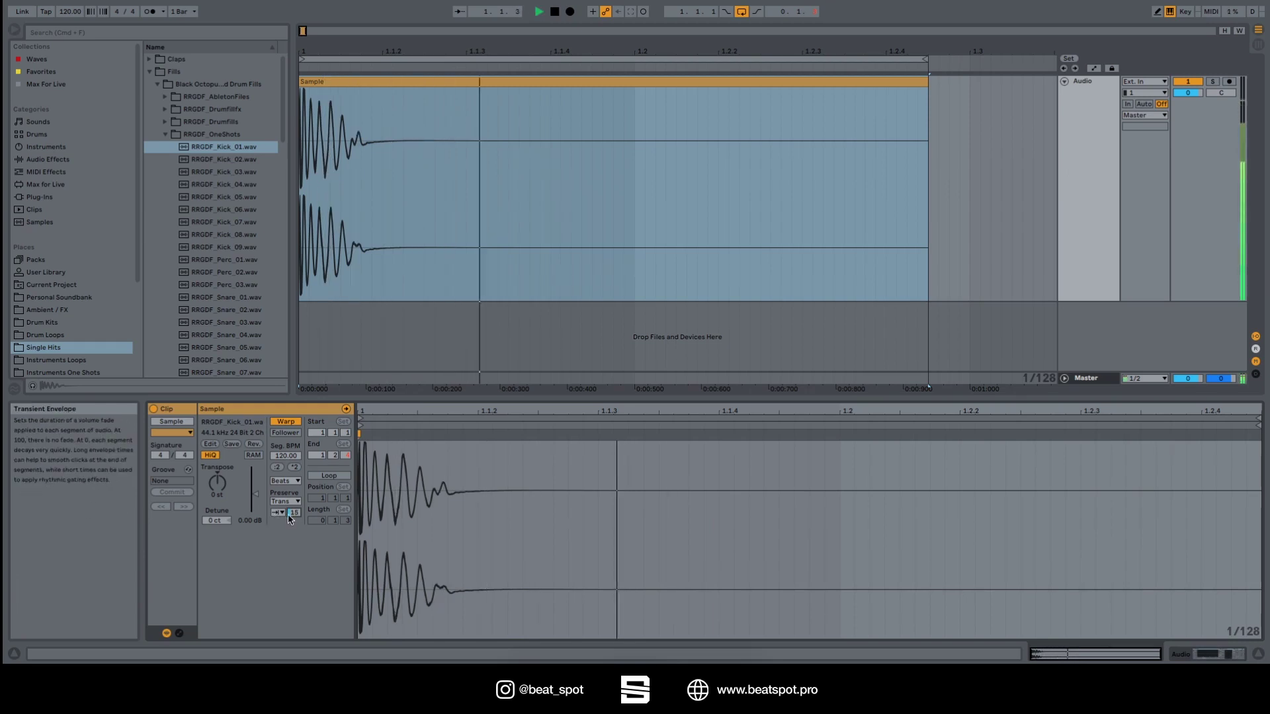
pyautogui.click(276, 512)
pyautogui.click(291, 531)
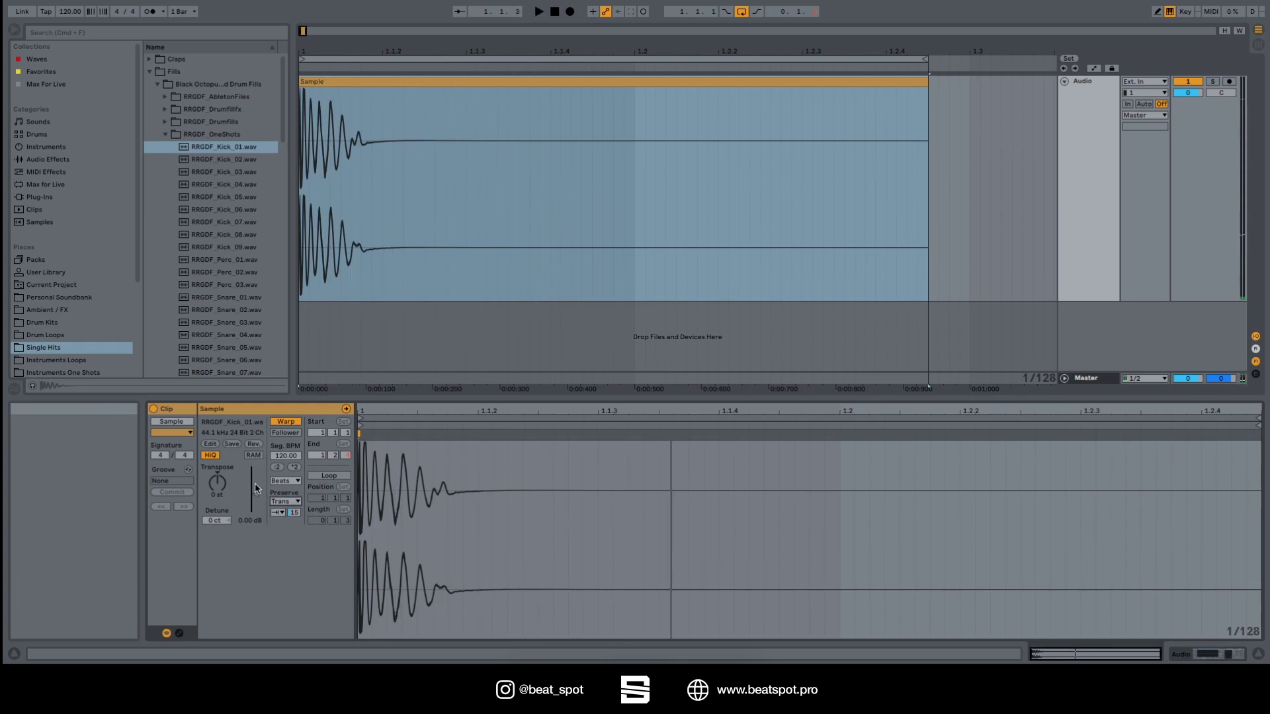
# Try the Tones warp mode on the kick sample and adjust its grain size
pyautogui.click(286, 480)
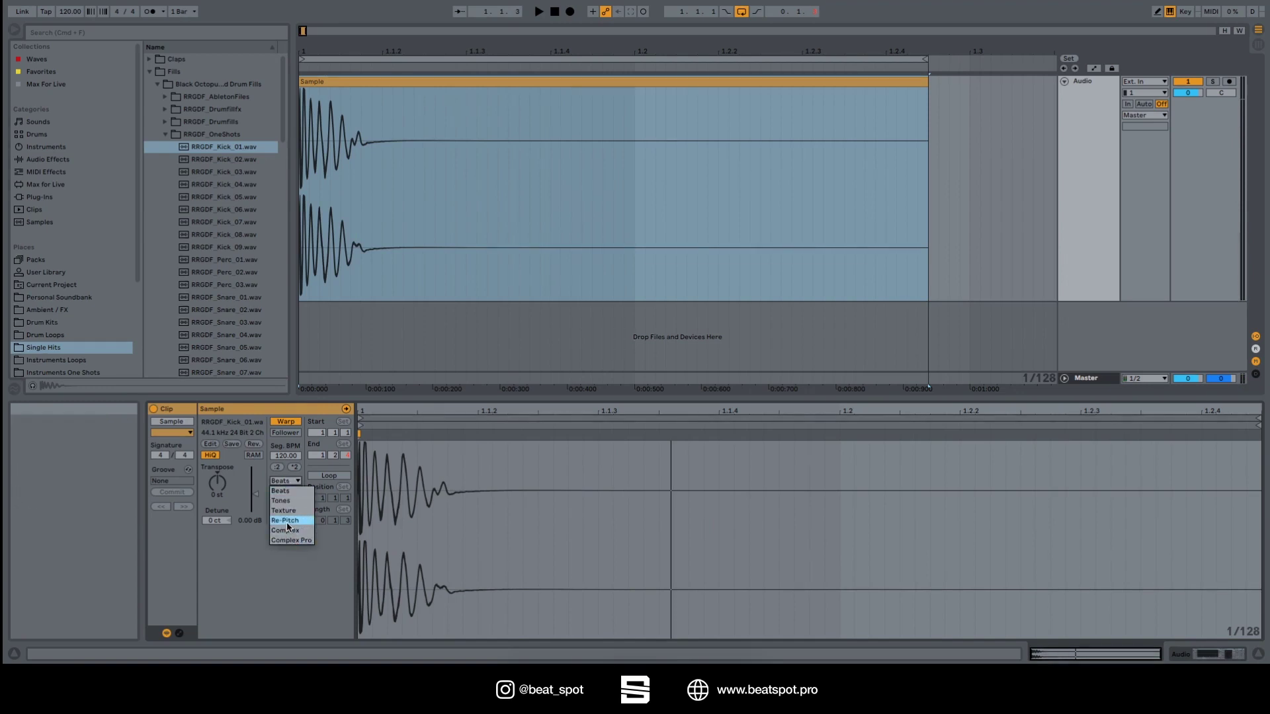
pyautogui.click(280, 500)
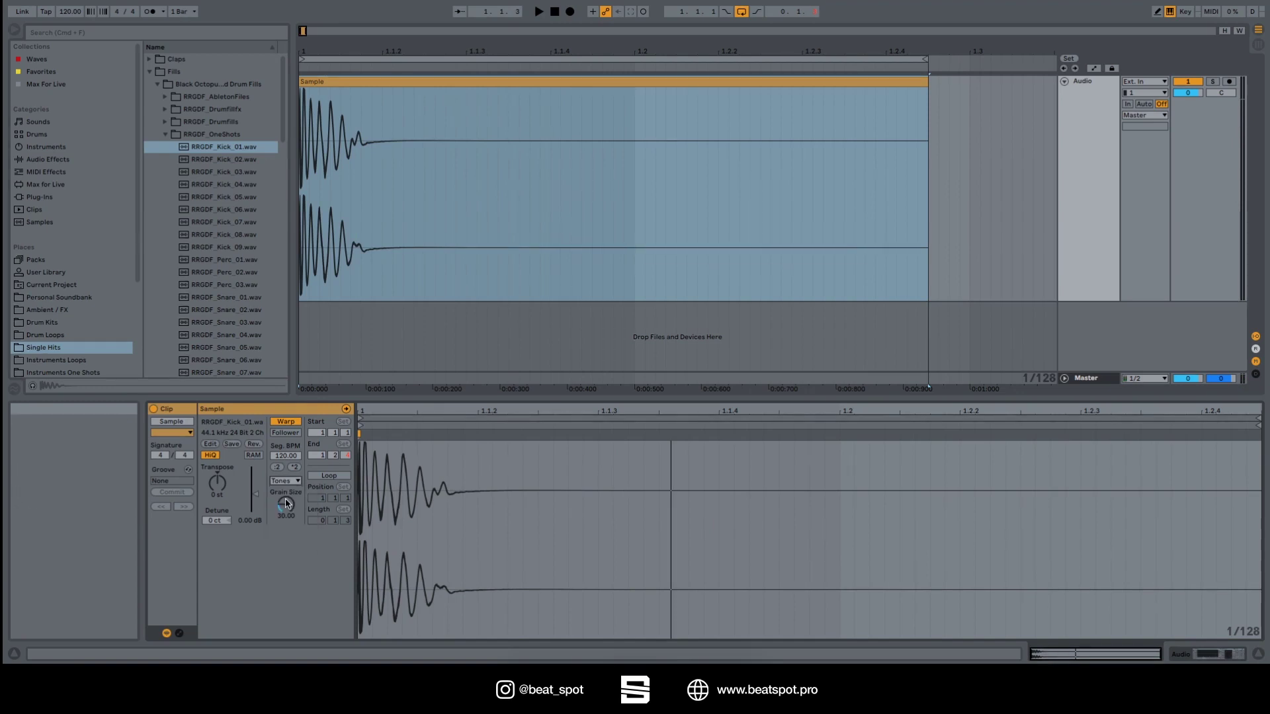
pyautogui.moveTo(290, 512); pyautogui.dragTo(291, 529)
# Try the Texture warp mode, and switch the kick sample to Re-Pitch
pyautogui.click(289, 480)
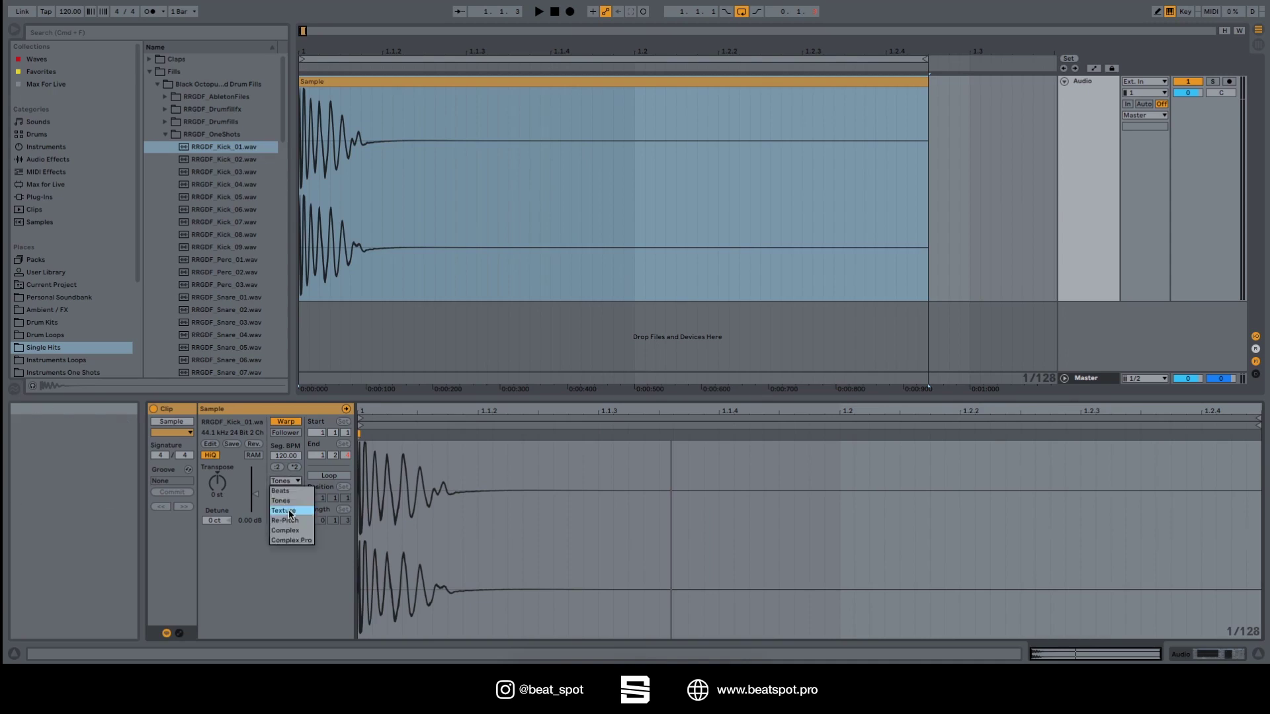
pyautogui.click(291, 511)
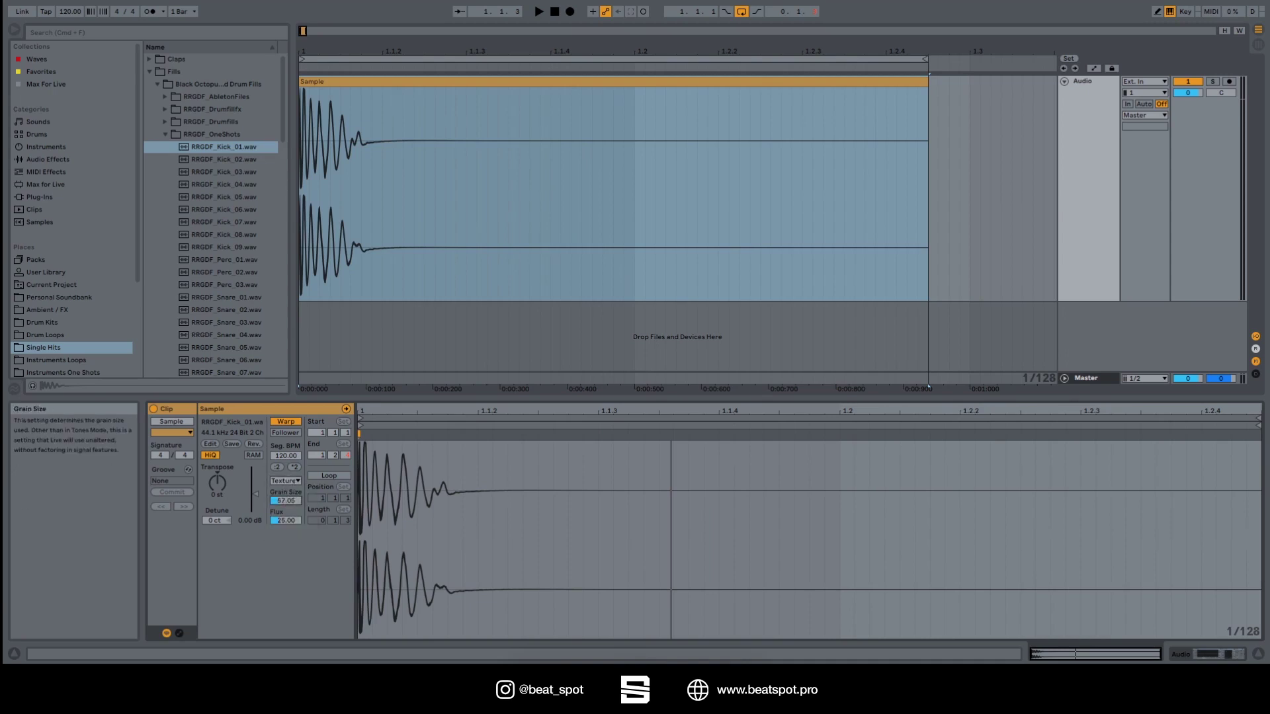
pyautogui.click(285, 481)
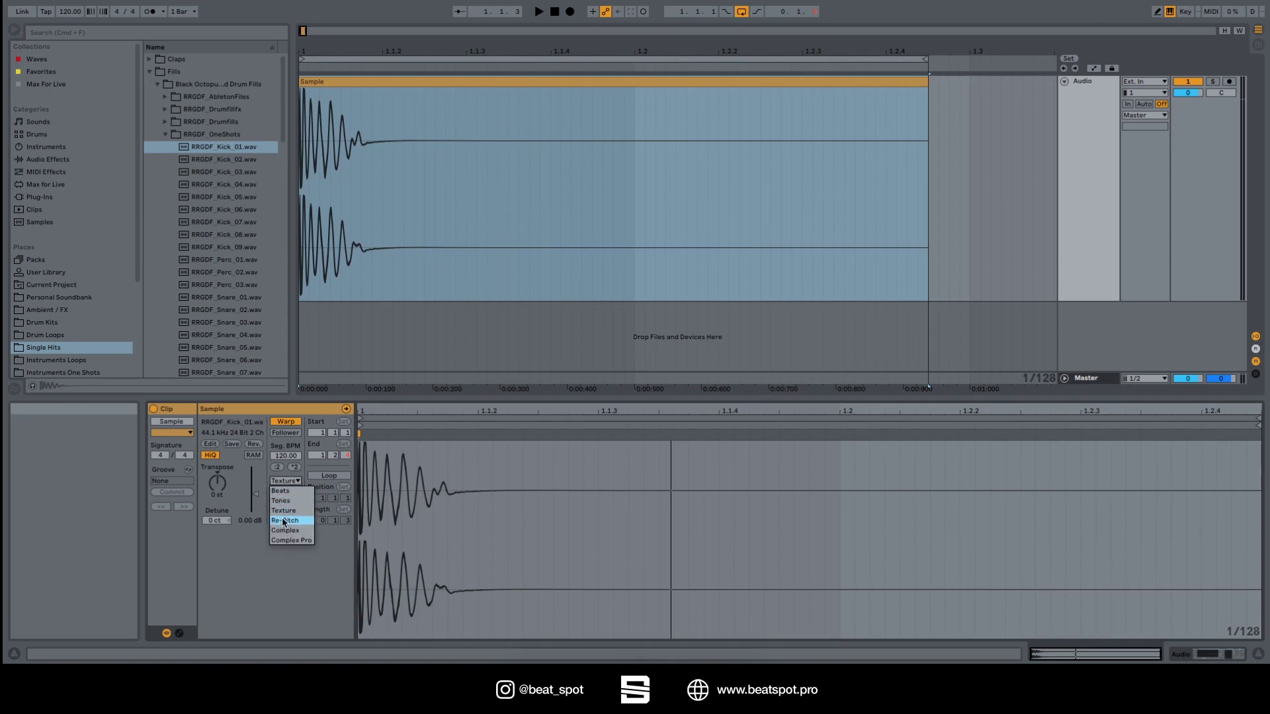
pyautogui.click(283, 521)
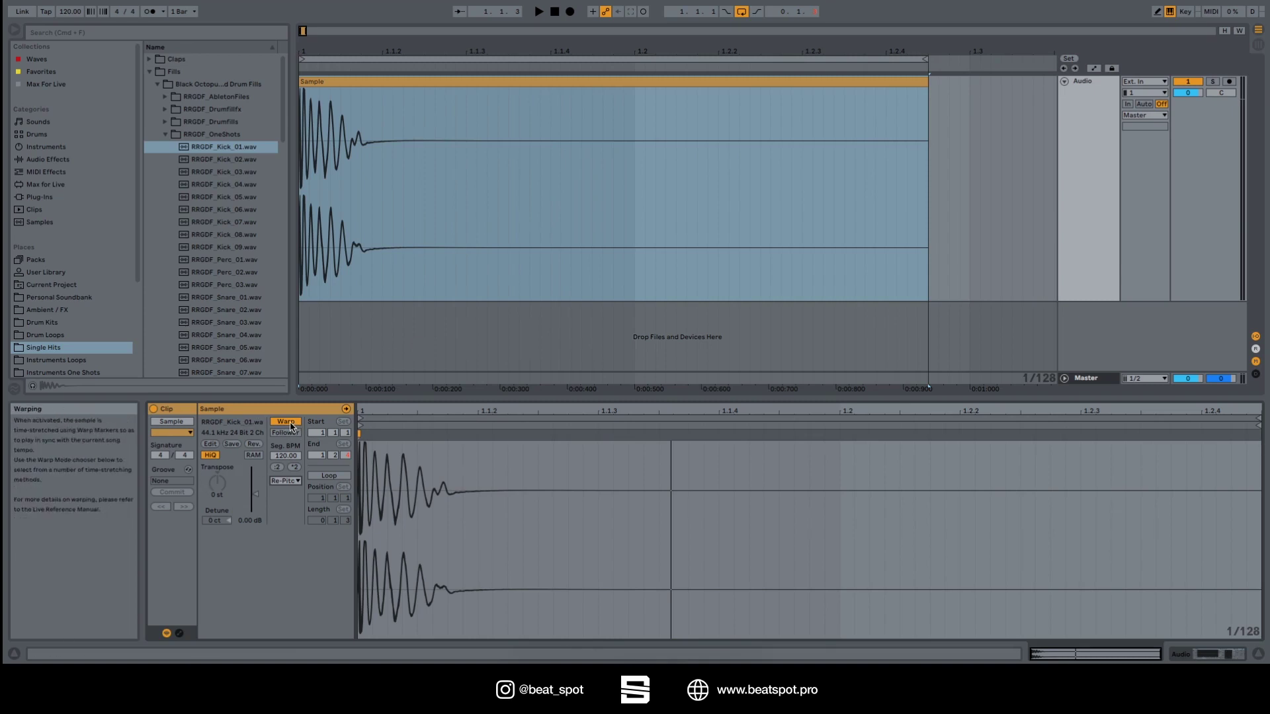
# Toggle warping off and on, and try stretching the kick clip shorter in Re-Pitch mode before undoing the stretch
pyautogui.click(290, 423)
pyautogui.click(283, 423)
pyautogui.moveTo(925, 109); pyautogui.dragTo(641, 84)
pyautogui.moveTo(485, 92); pyautogui.dragTo(527, 113)
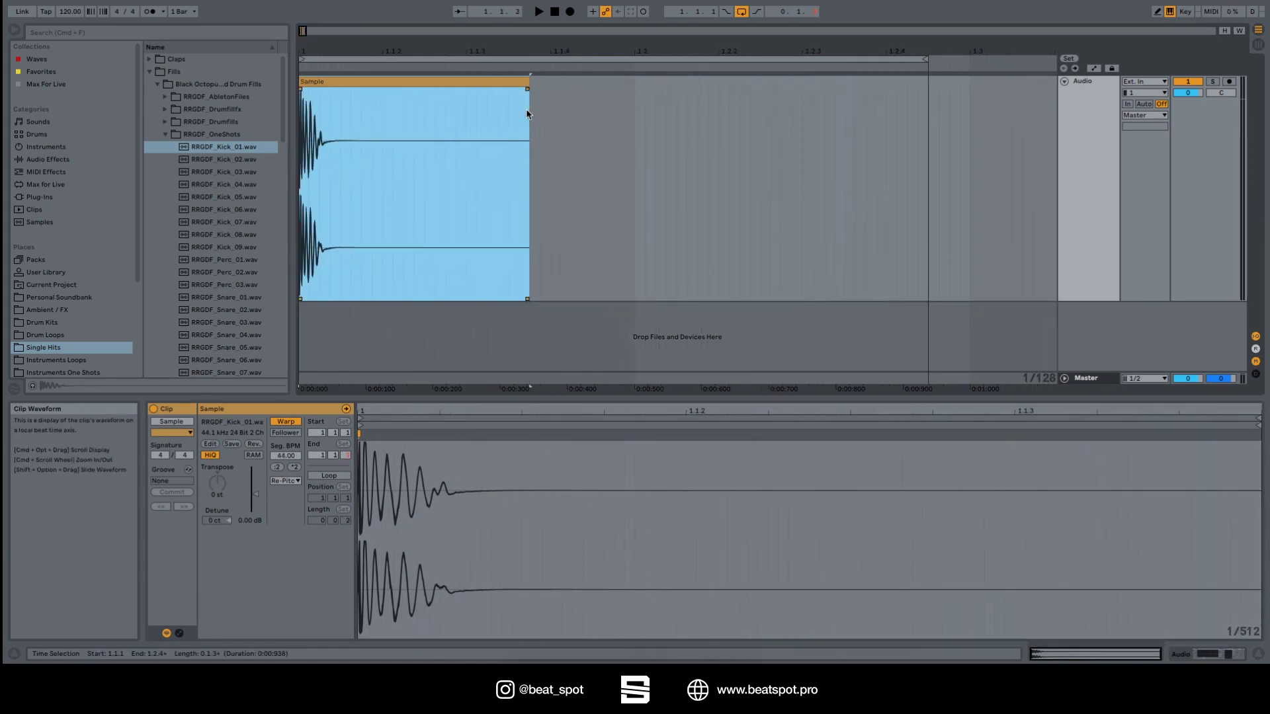
pyautogui.press('super+z')
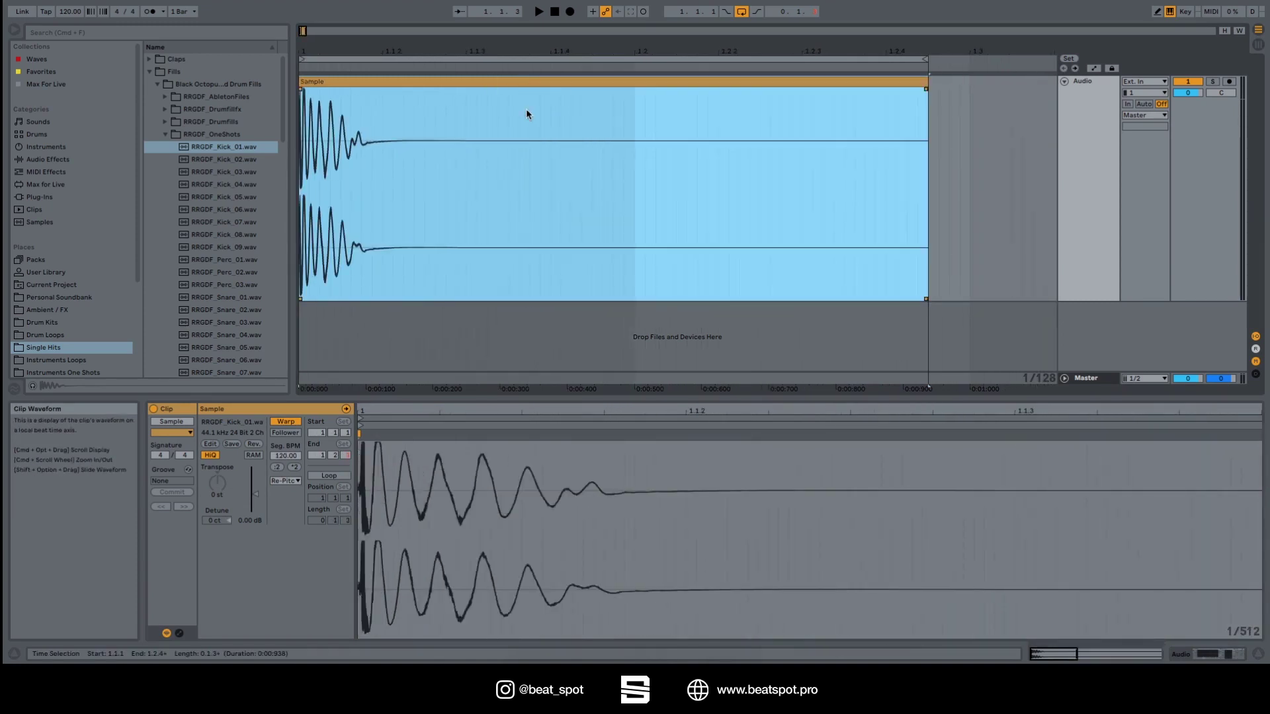
# Try the Complex and Complex Pro warp modes, and return the kick sample to Beats
pyautogui.click(281, 486)
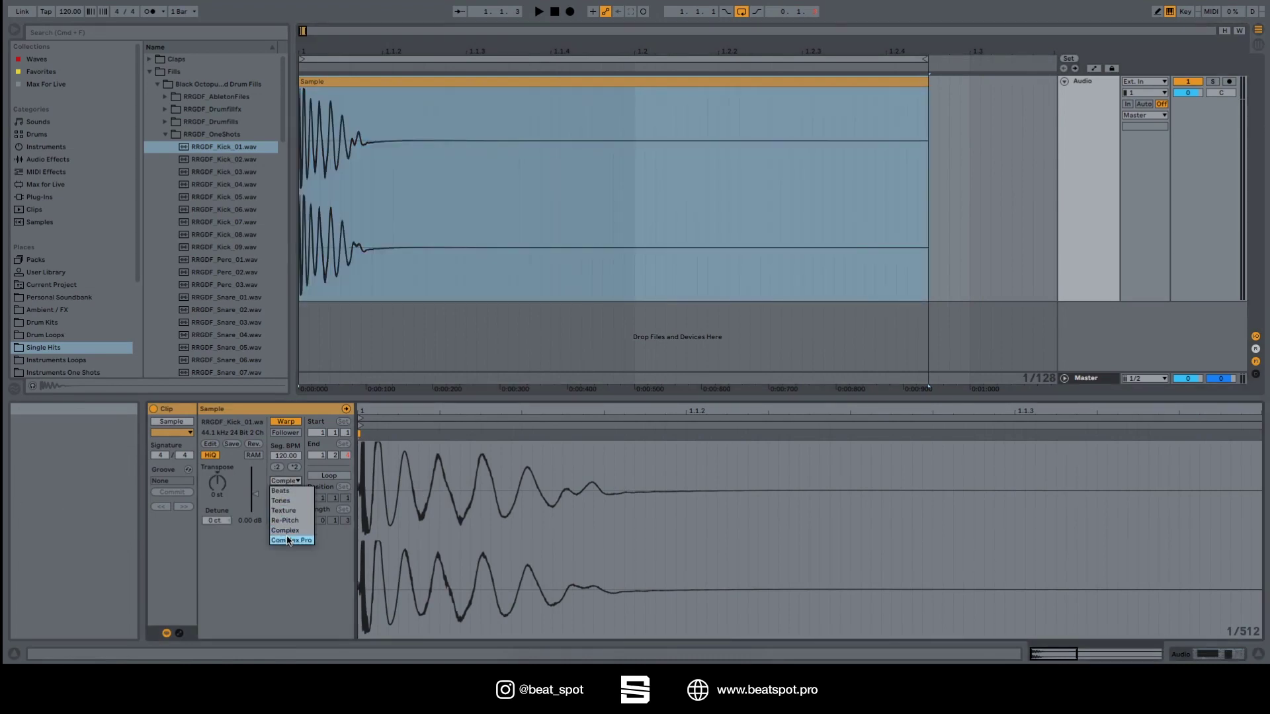
pyautogui.click(286, 537)
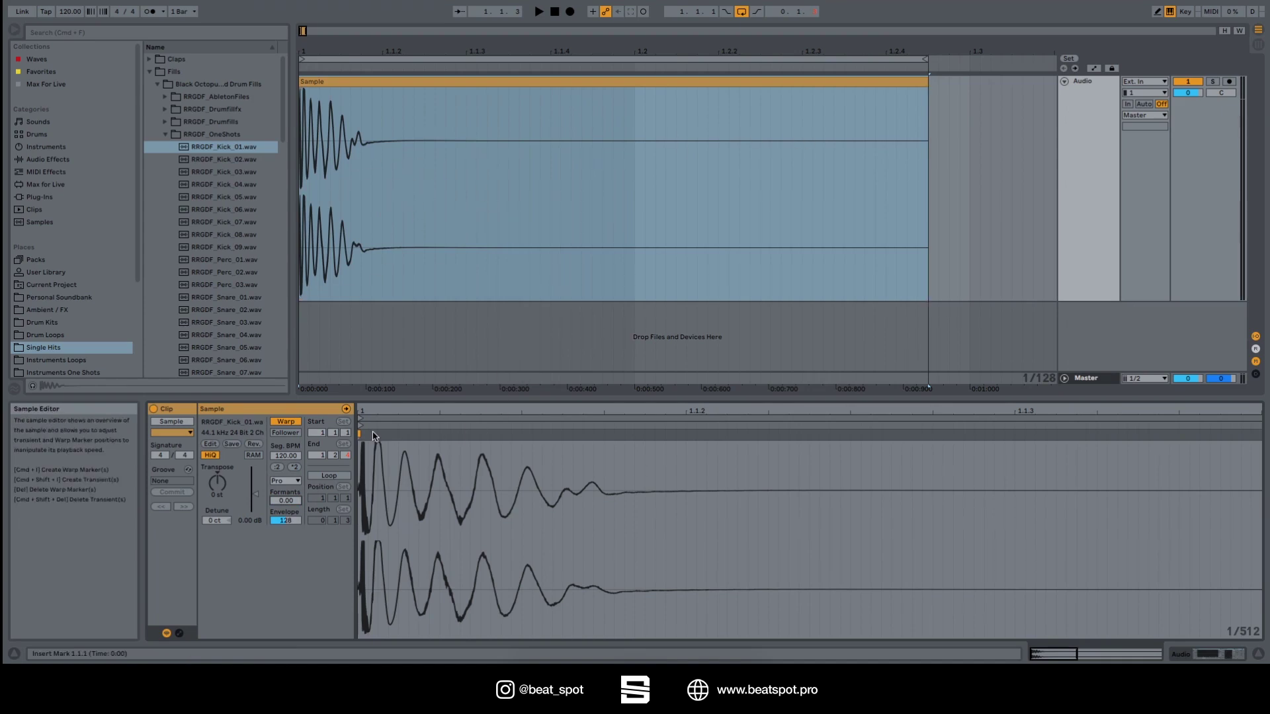
pyautogui.click(285, 480)
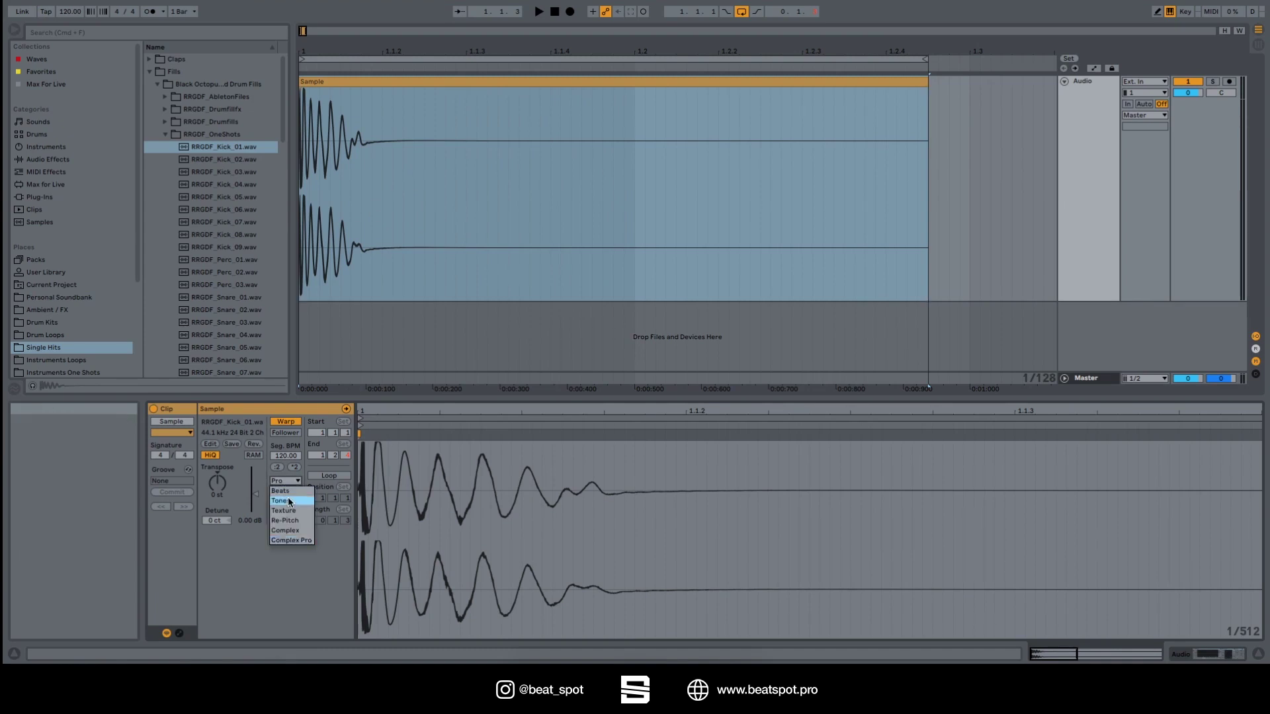
pyautogui.click(286, 483)
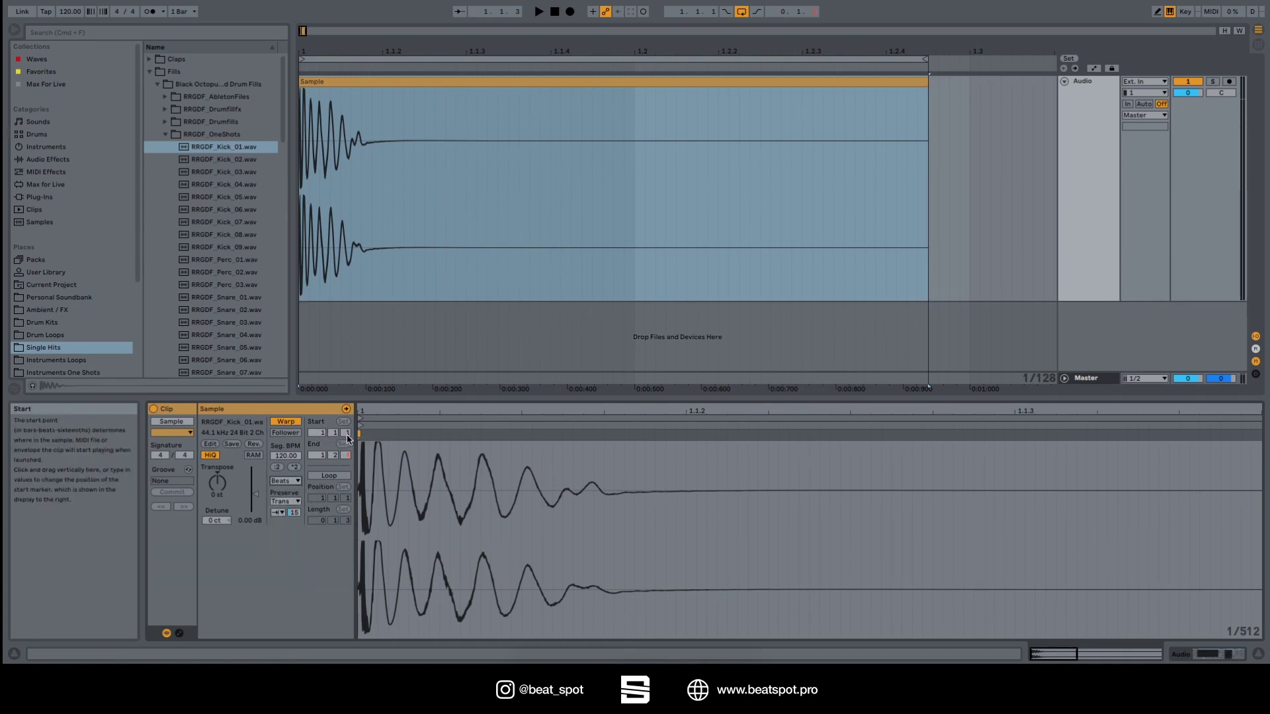
# Try moving the kick clip's start point back and forth by whole bars
pyautogui.moveTo(321, 434)
pyautogui.mouseDown()
pyautogui.moveTo(320, 424)
pyautogui.moveTo(320, 444)
pyautogui.mouseUp()
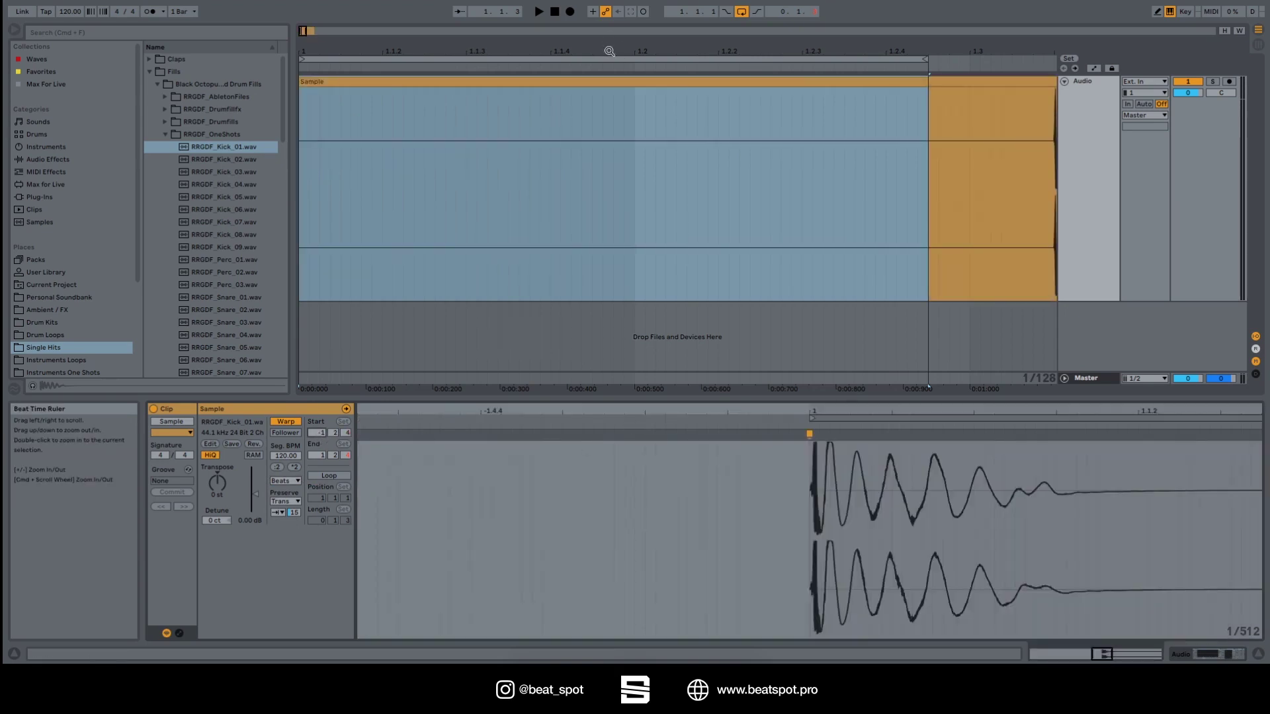
pyautogui.moveTo(609, 51); pyautogui.dragTo(609, 32)
pyautogui.moveTo(458, 51)
pyautogui.mouseDown()
pyautogui.moveTo(374, 32)
pyautogui.moveTo(397, 40)
pyautogui.mouseUp()
pyautogui.click(320, 433)
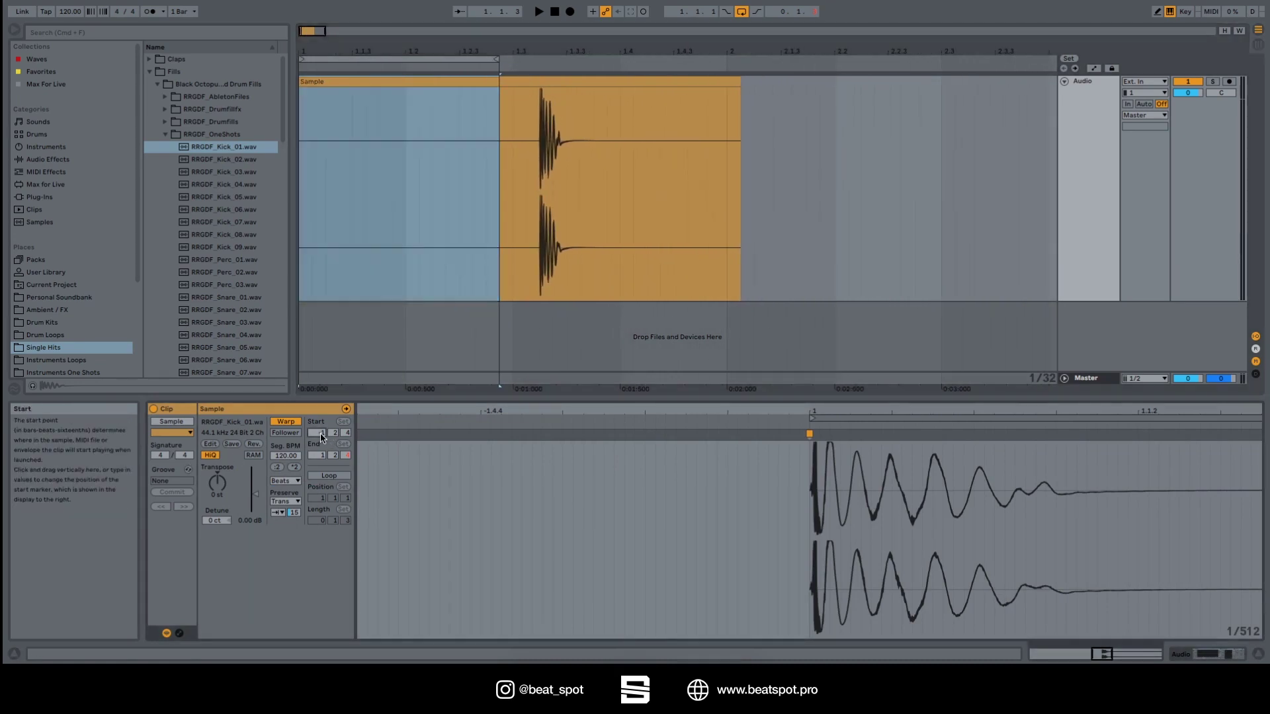
pyautogui.press('Down')
pyautogui.press('Down')
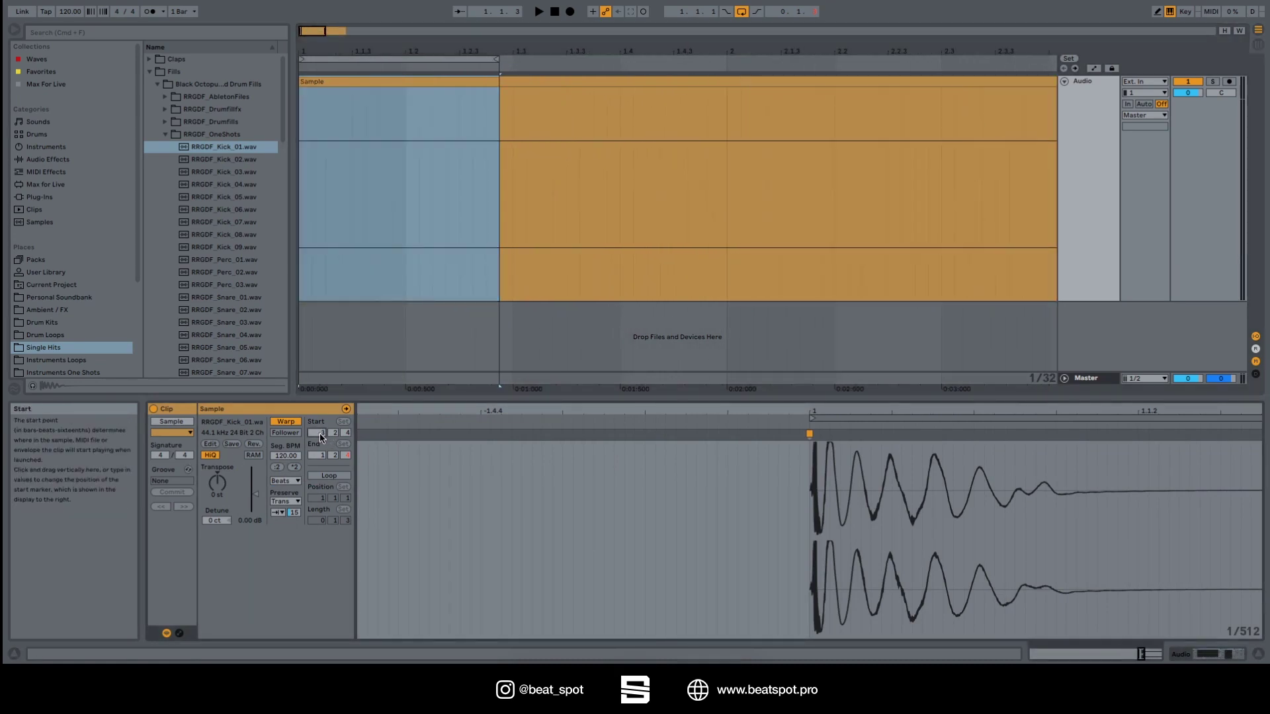
pyautogui.press('Up')
pyautogui.press('Up')
pyautogui.press('Up')
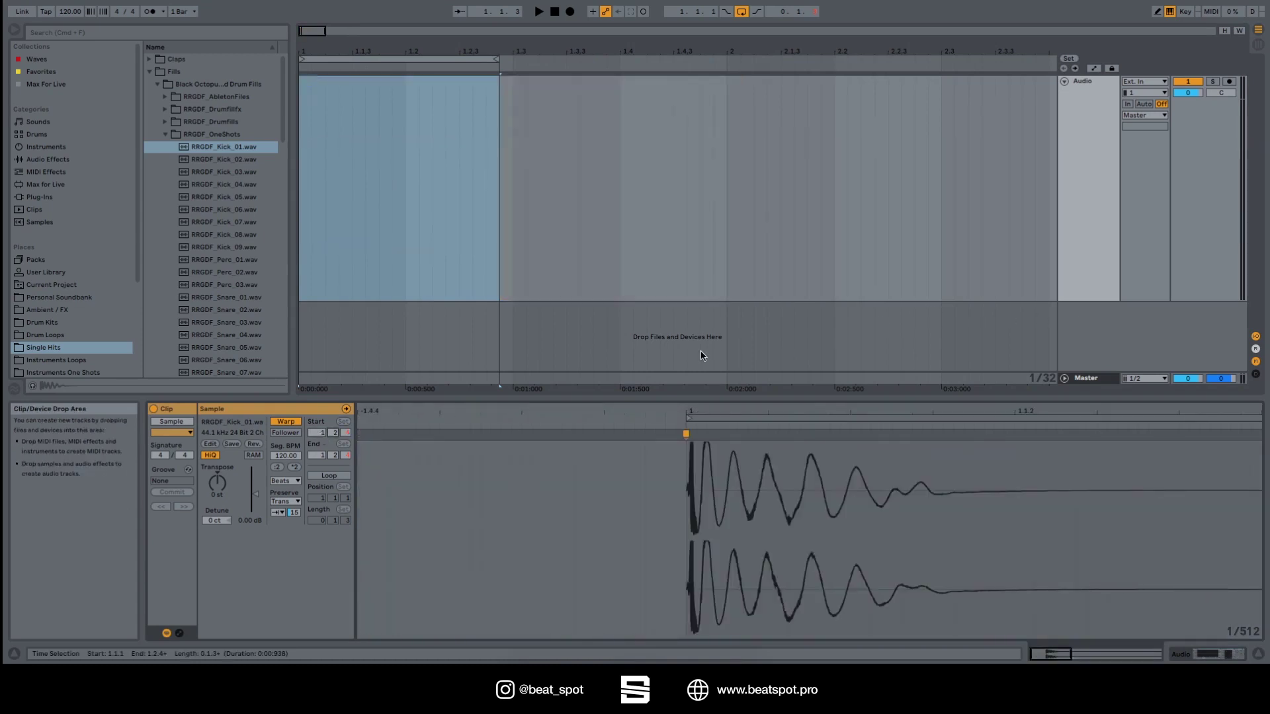
# Try further bar and beat shifts of the kick clip's start, and return the start point to 1.1.1
pyautogui.press('Down')
pyautogui.press('Down')
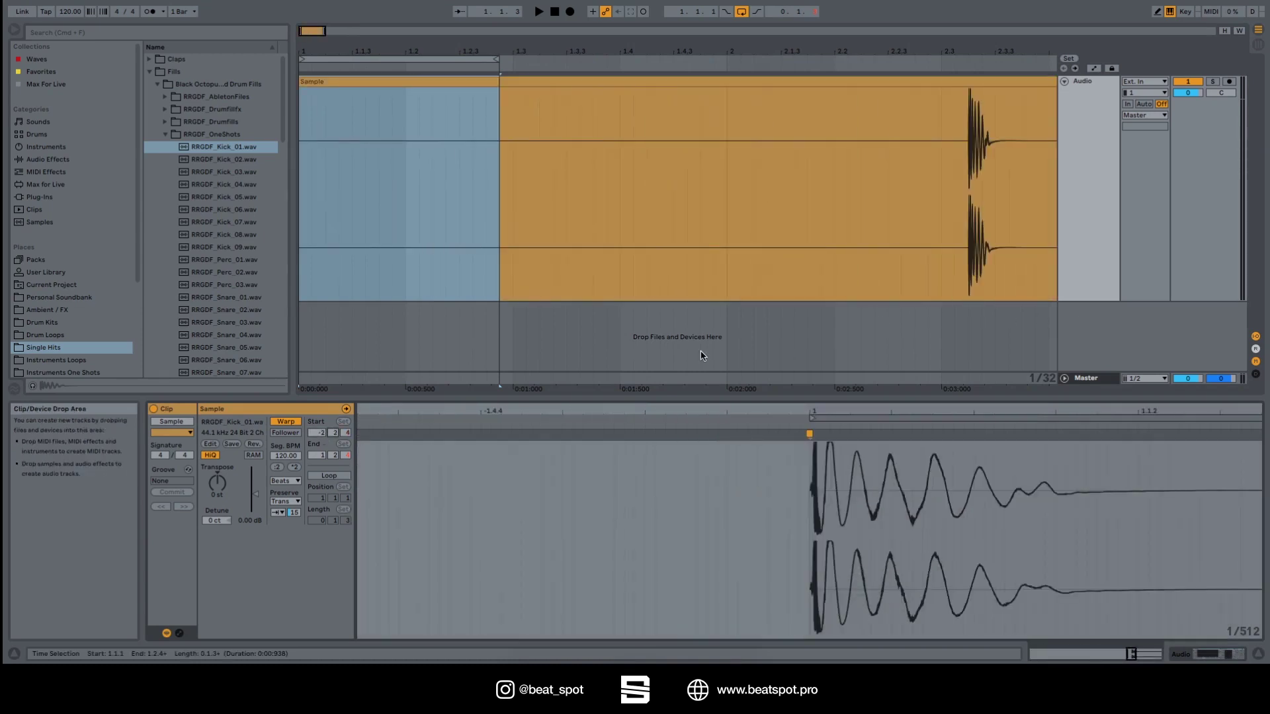
pyautogui.press('Up')
pyautogui.press('Up')
pyautogui.press('Up')
pyautogui.press('Up')
pyautogui.press('Up')
pyautogui.press('Up')
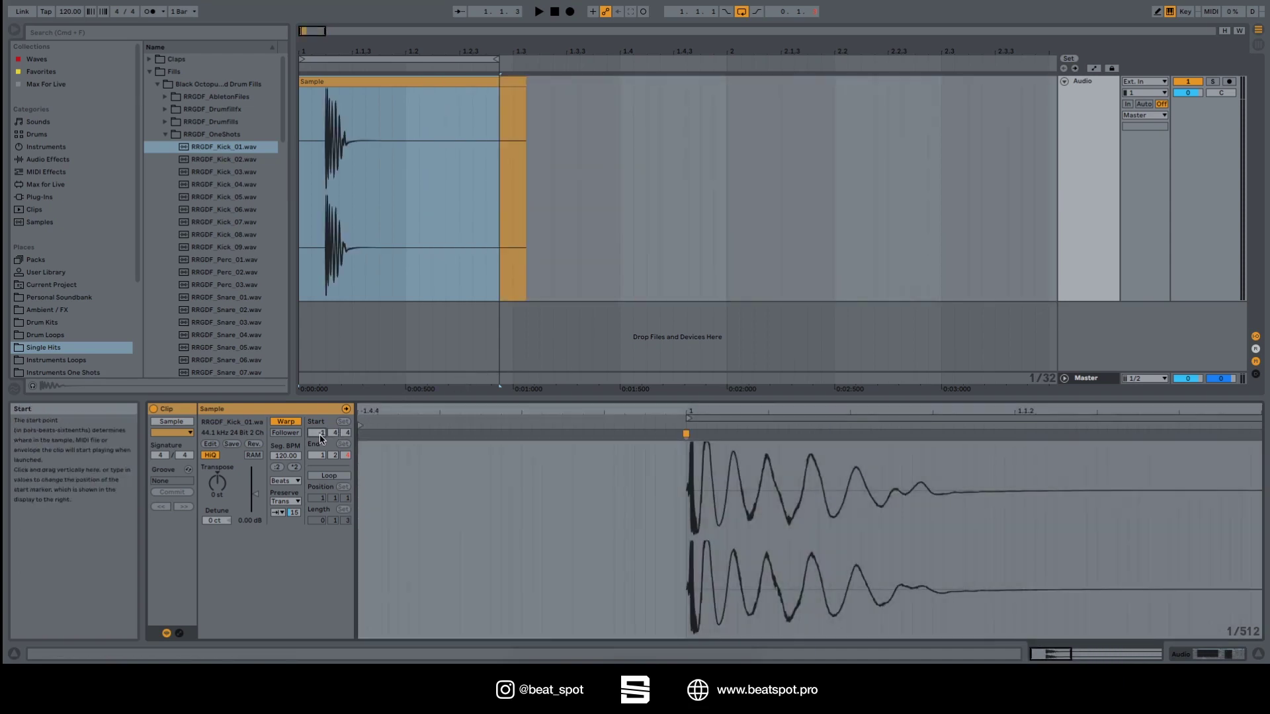
pyautogui.moveTo(334, 433); pyautogui.dragTo(335, 427)
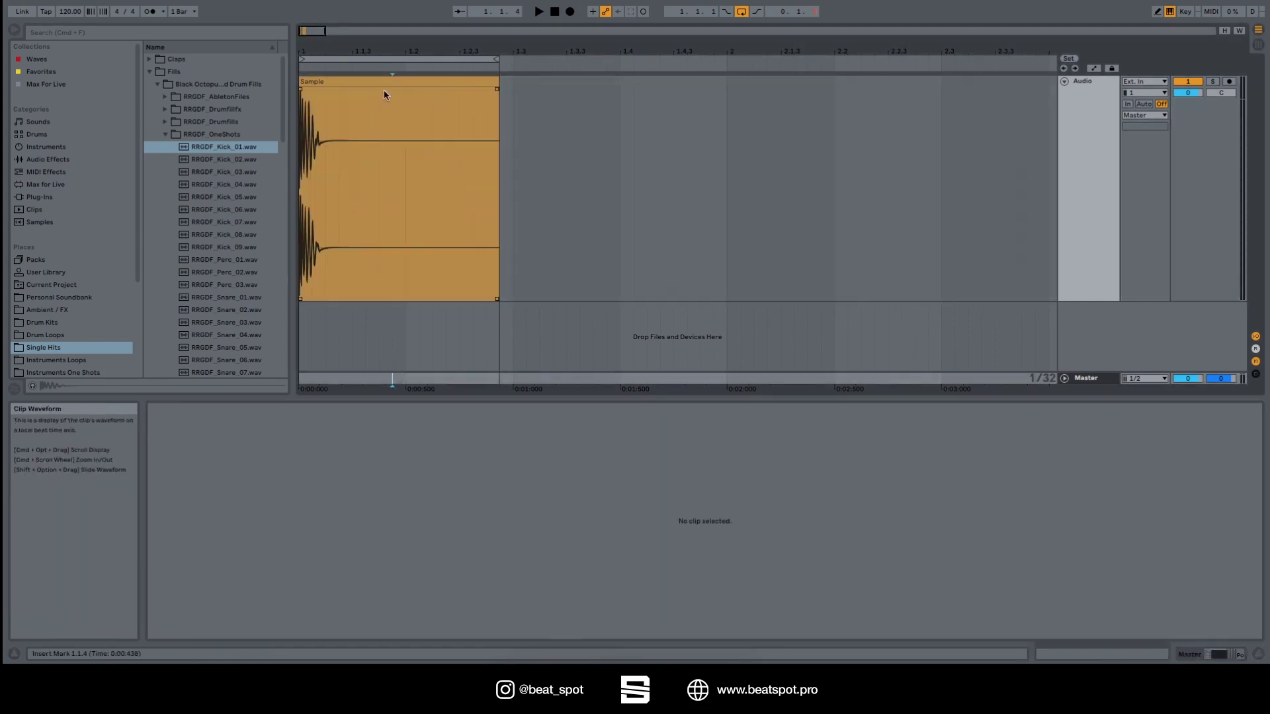
# Try shortening the kick clip by moving its end point to 1.1.2 in the sample properties
pyautogui.click(388, 80)
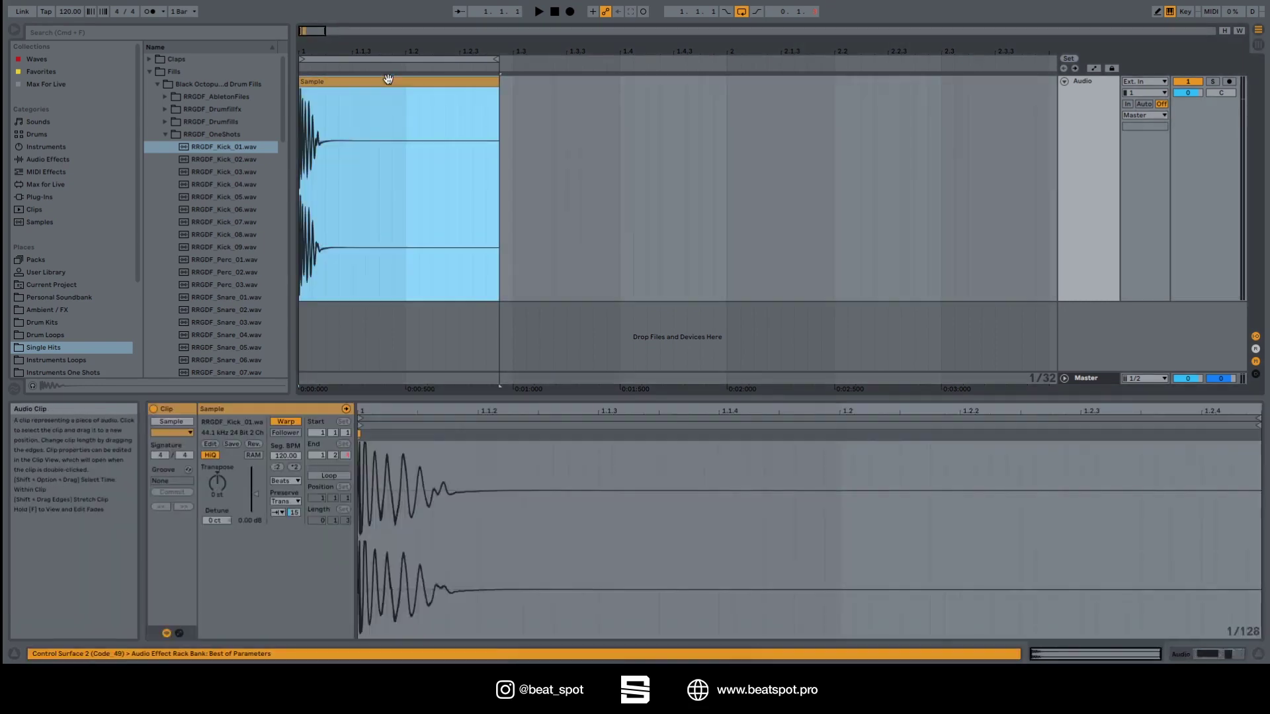
pyautogui.click(345, 457)
pyautogui.press('Down')
pyautogui.press('Down')
pyautogui.press('Down')
pyautogui.press('Down')
pyautogui.press('Down')
pyautogui.press('Down')
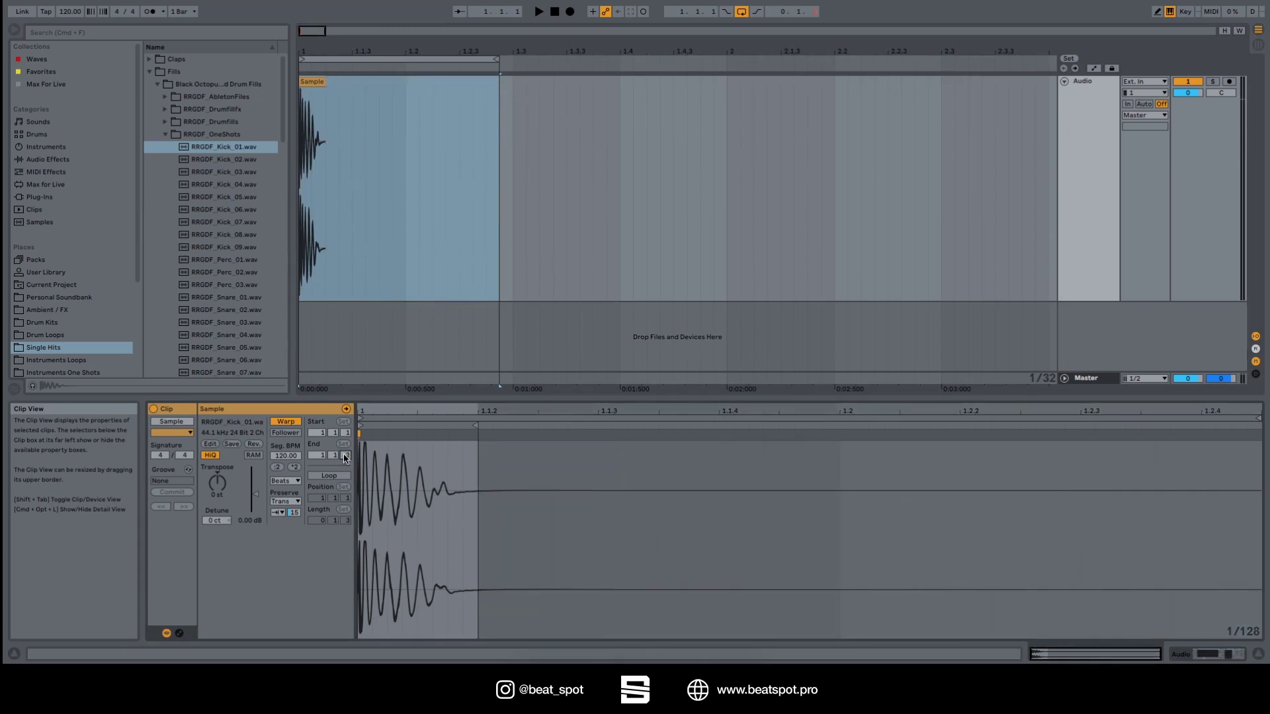
# Switch the kick clip's looping on and off, and extend its right edge in the arrangement to the former length
pyautogui.click(331, 476)
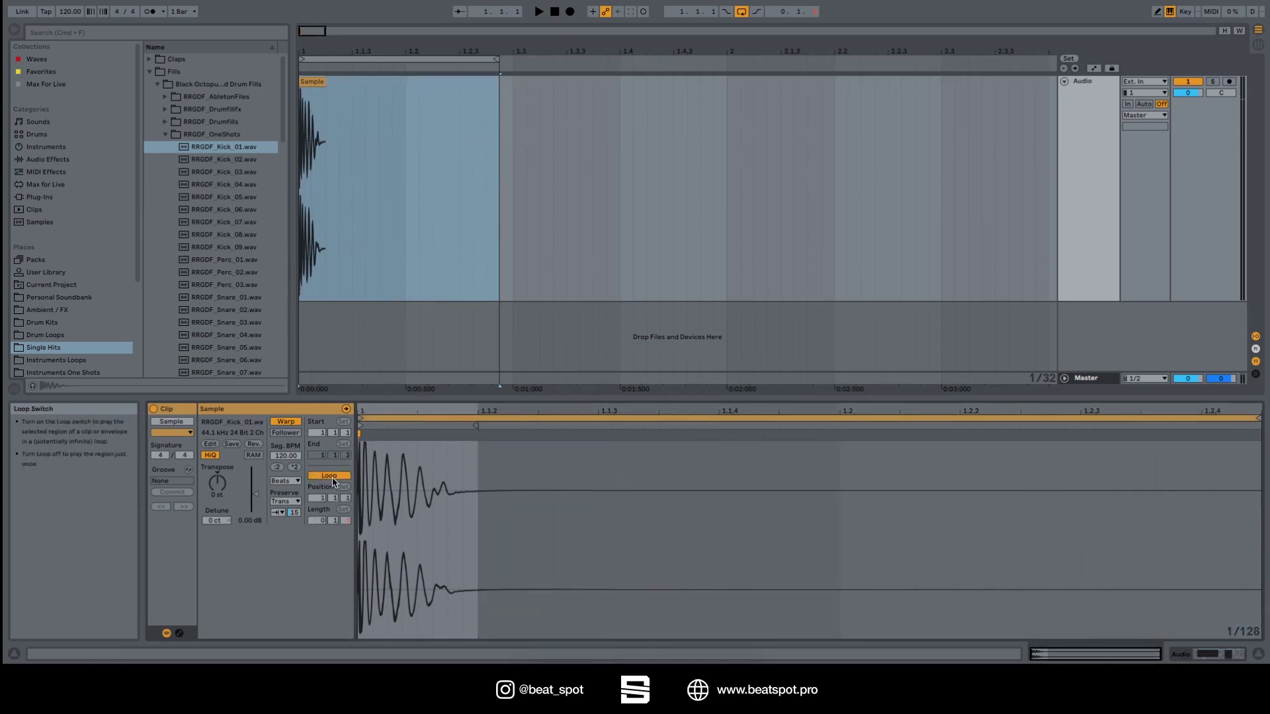
pyautogui.click(330, 476)
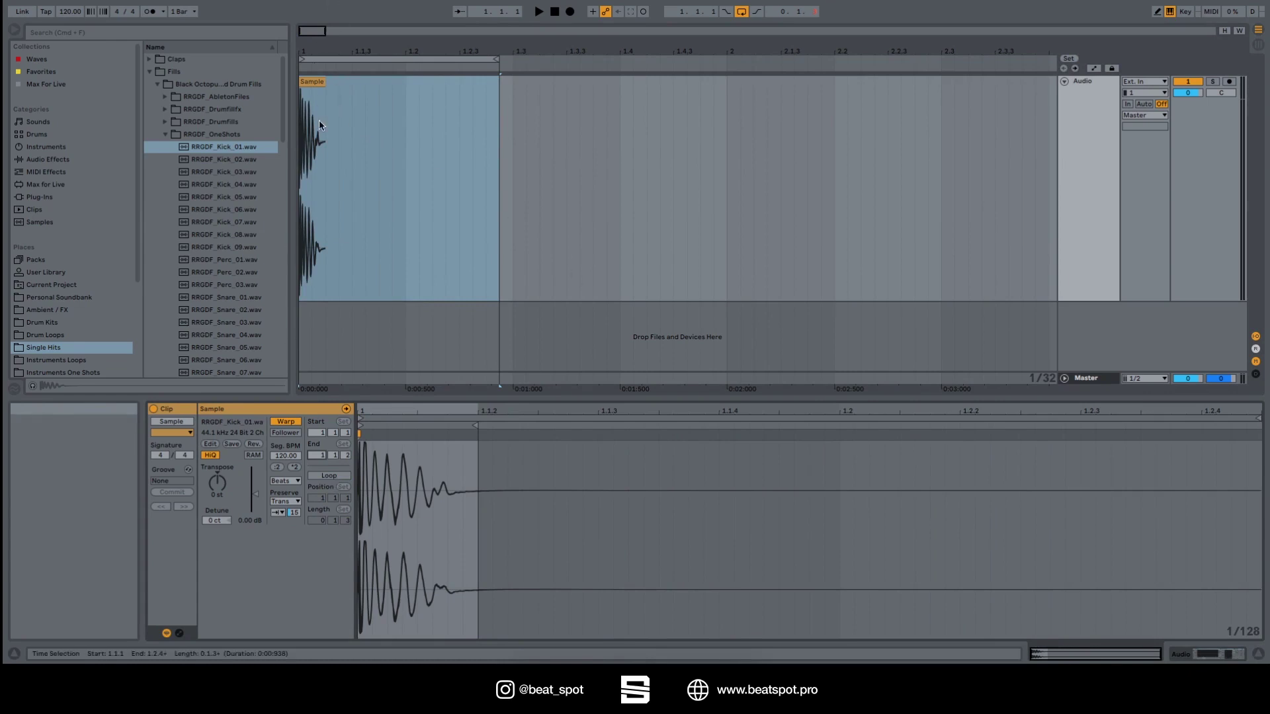
pyautogui.click(320, 82)
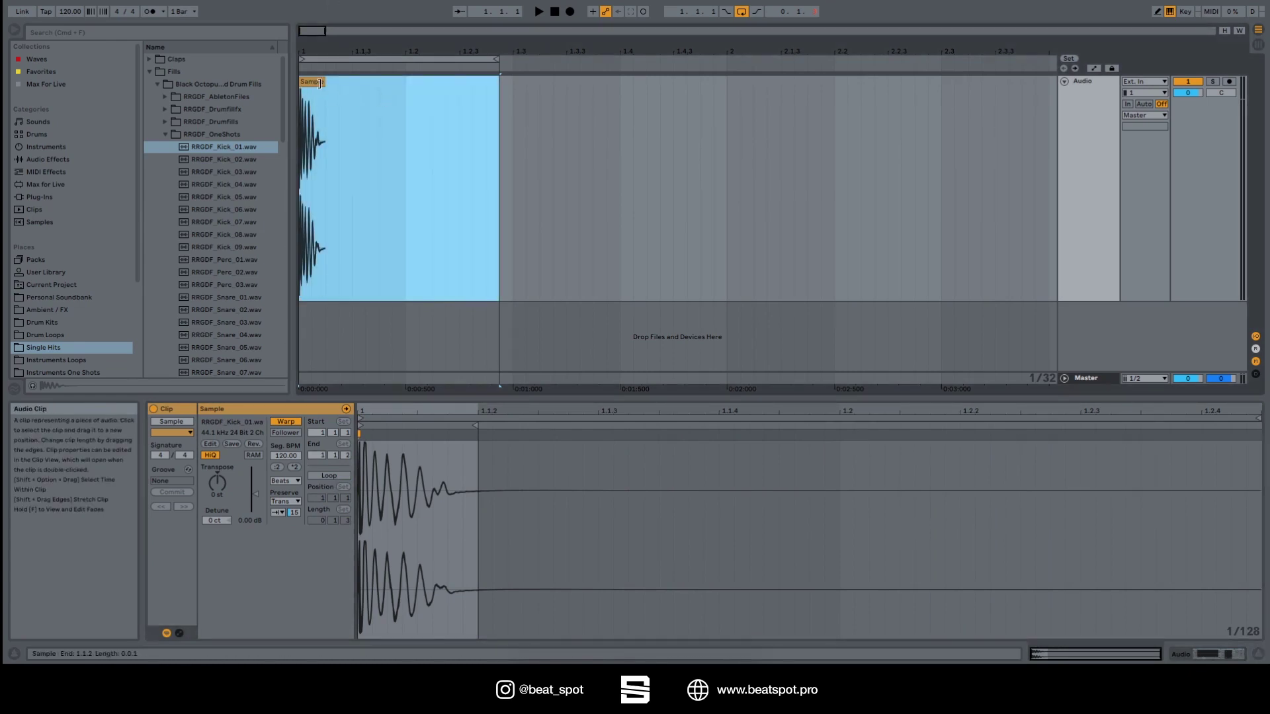
pyautogui.moveTo(325, 85); pyautogui.dragTo(505, 127)
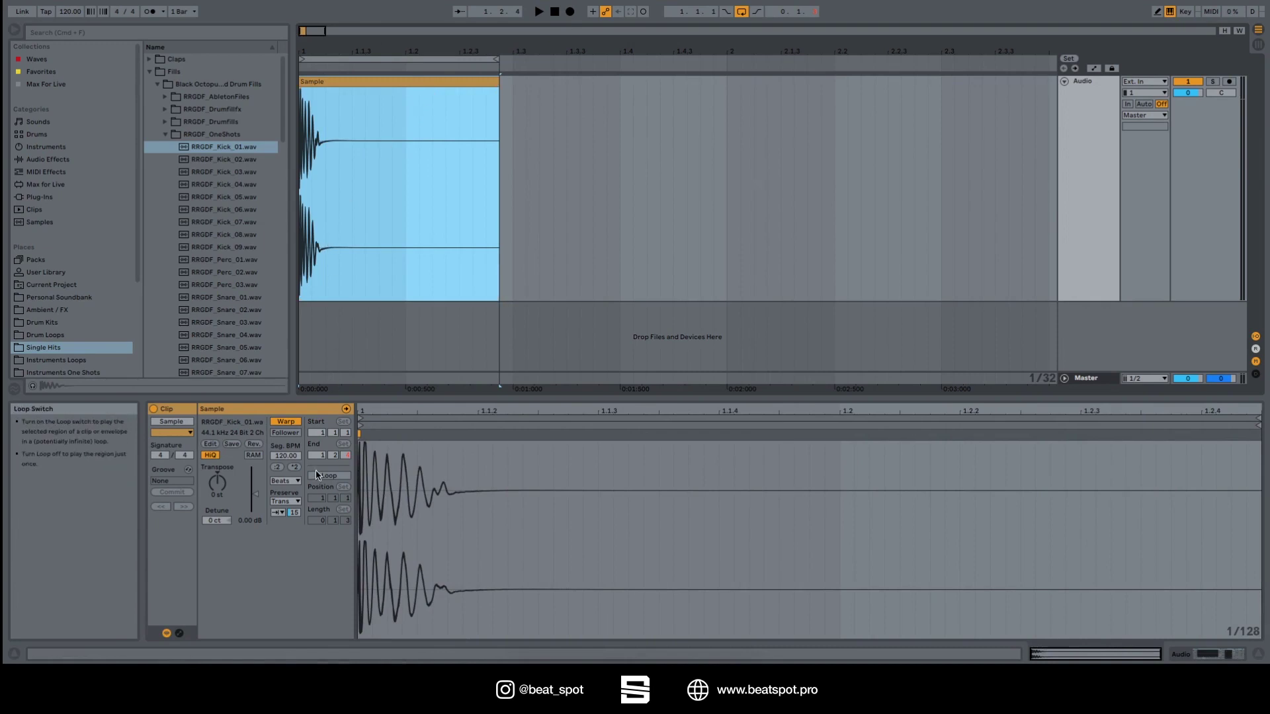
# Try the loop switch on the kick clip, and shorten the clip to about three sixteenths
pyautogui.click(329, 475)
pyautogui.moveTo(512, 94); pyautogui.dragTo(480, 142)
pyautogui.hscroll(-1, 515, 192)
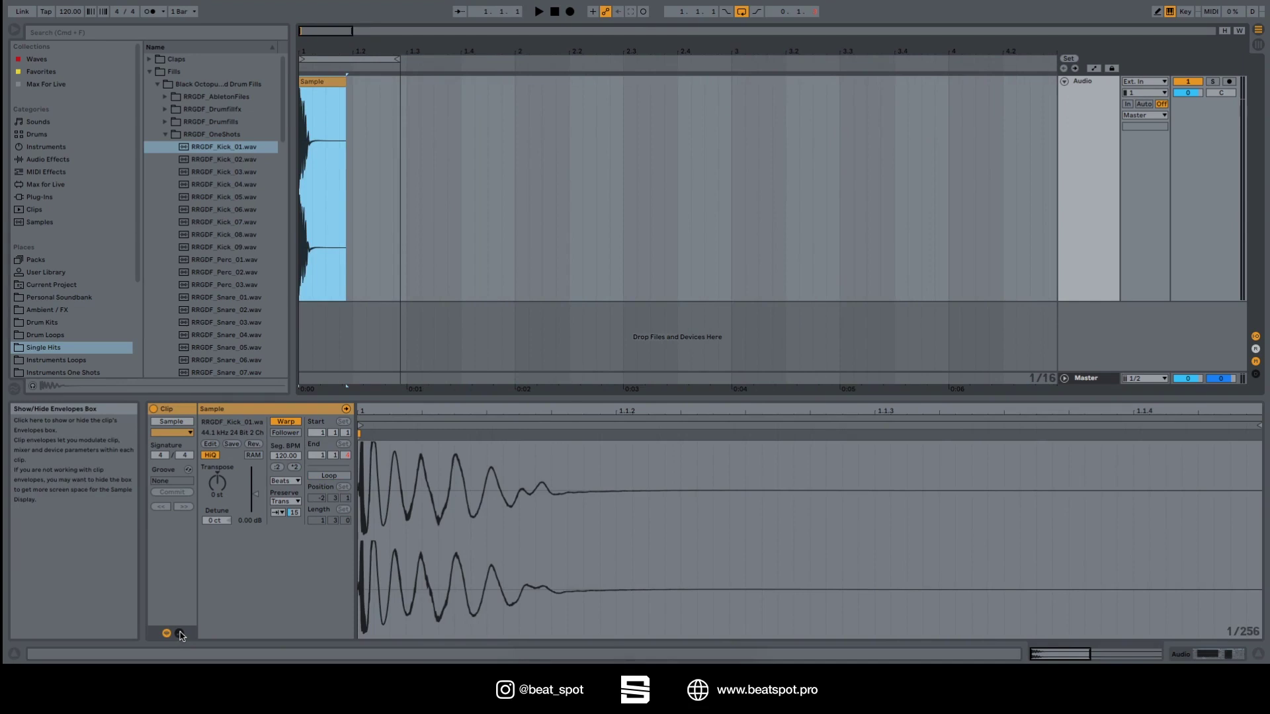
# Open the clip's Envelopes box and look through its device and control choices
pyautogui.click(179, 633)
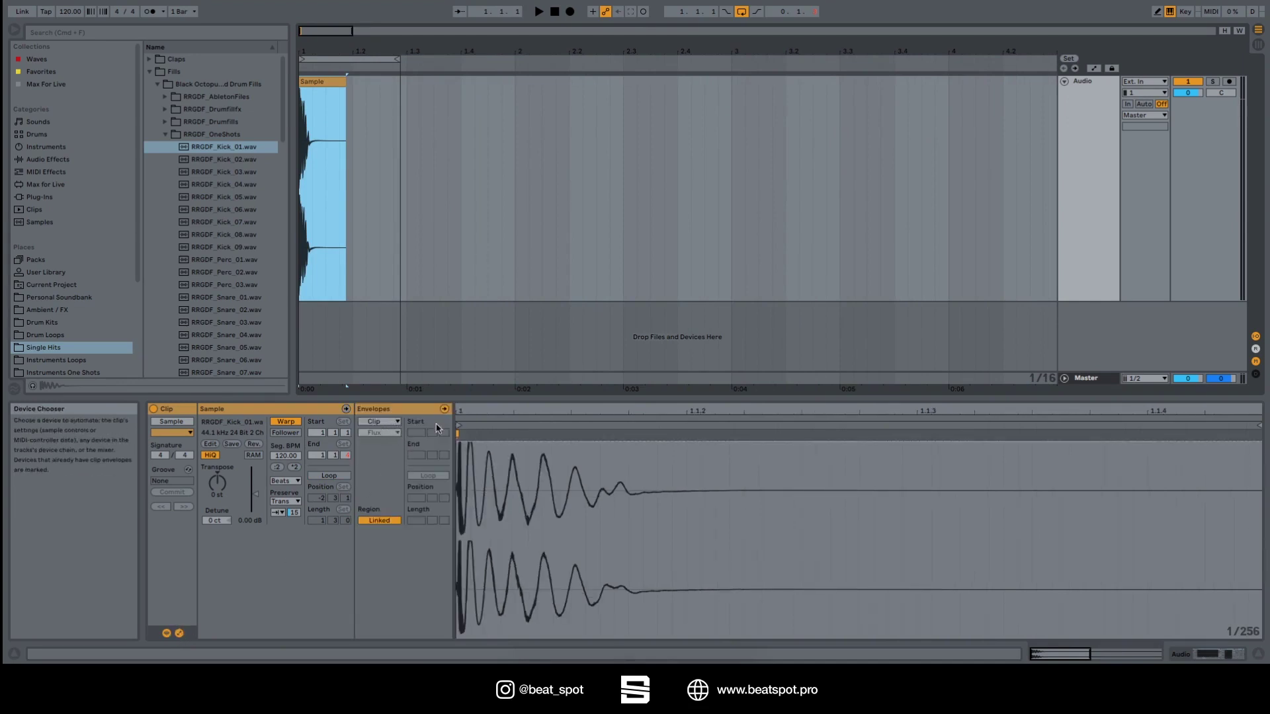
pyautogui.click(389, 424)
pyautogui.click(387, 422)
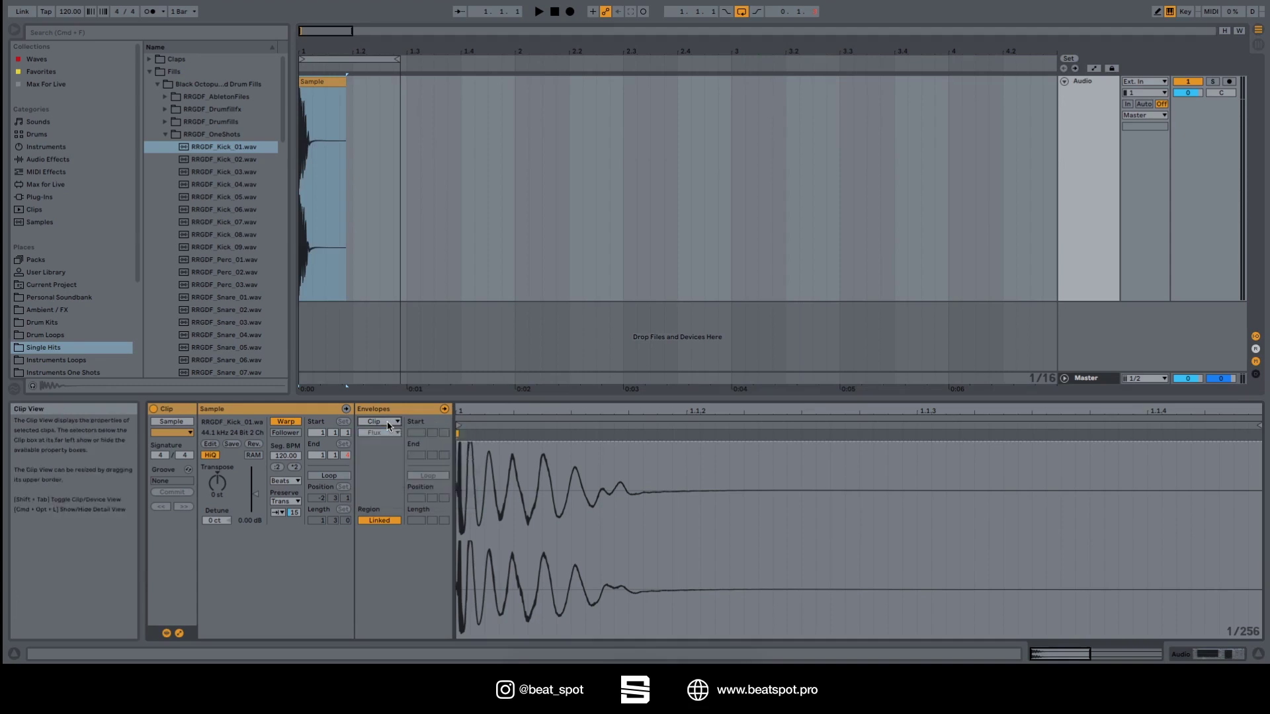
pyautogui.click(387, 422)
pyautogui.click(387, 433)
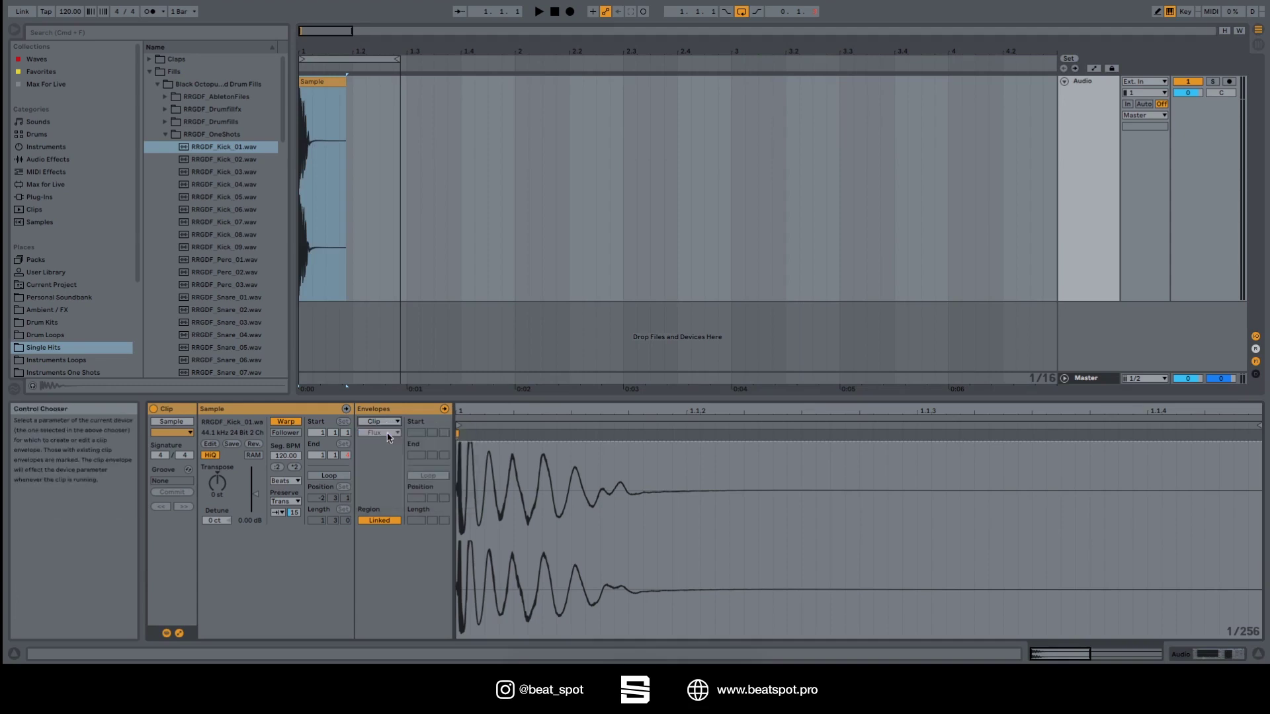
pyautogui.click(387, 432)
pyautogui.click(387, 433)
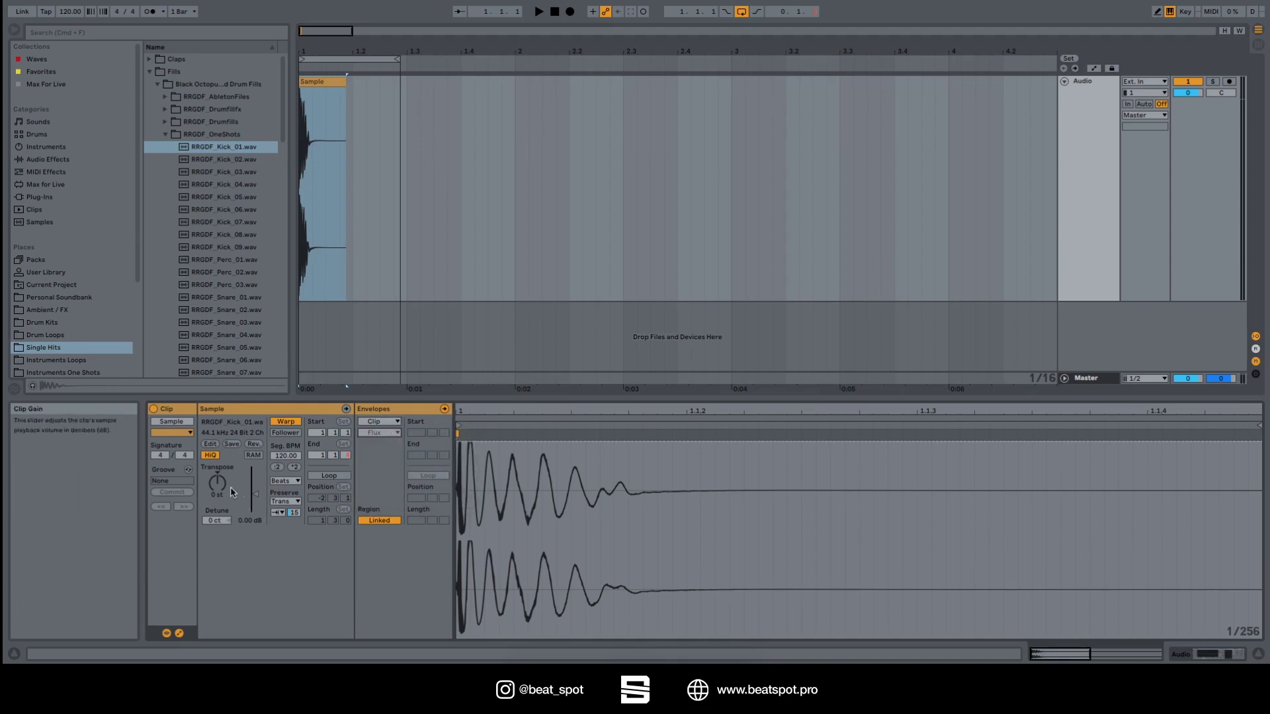
# Draw a steep fade-out early in the clip's Volume envelope, and set the transient envelope to 100
pyautogui.click(255, 502)
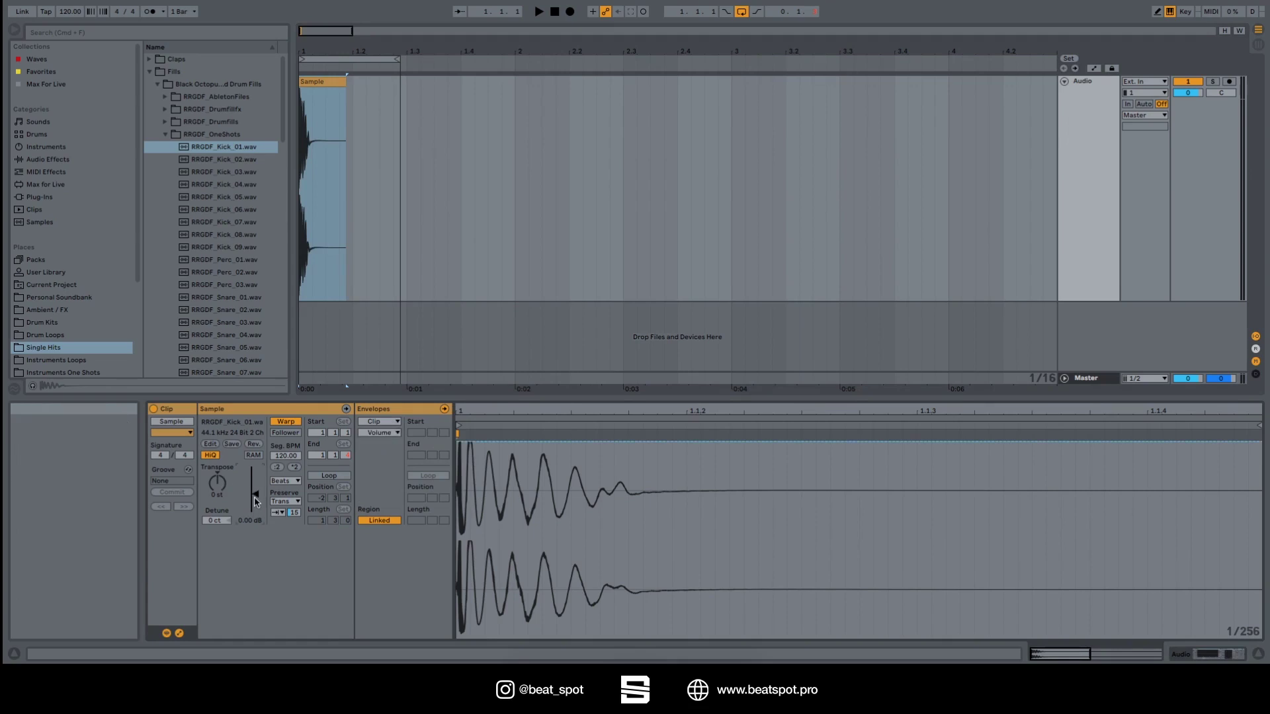
pyautogui.click(490, 445)
pyautogui.moveTo(515, 444); pyautogui.dragTo(542, 638)
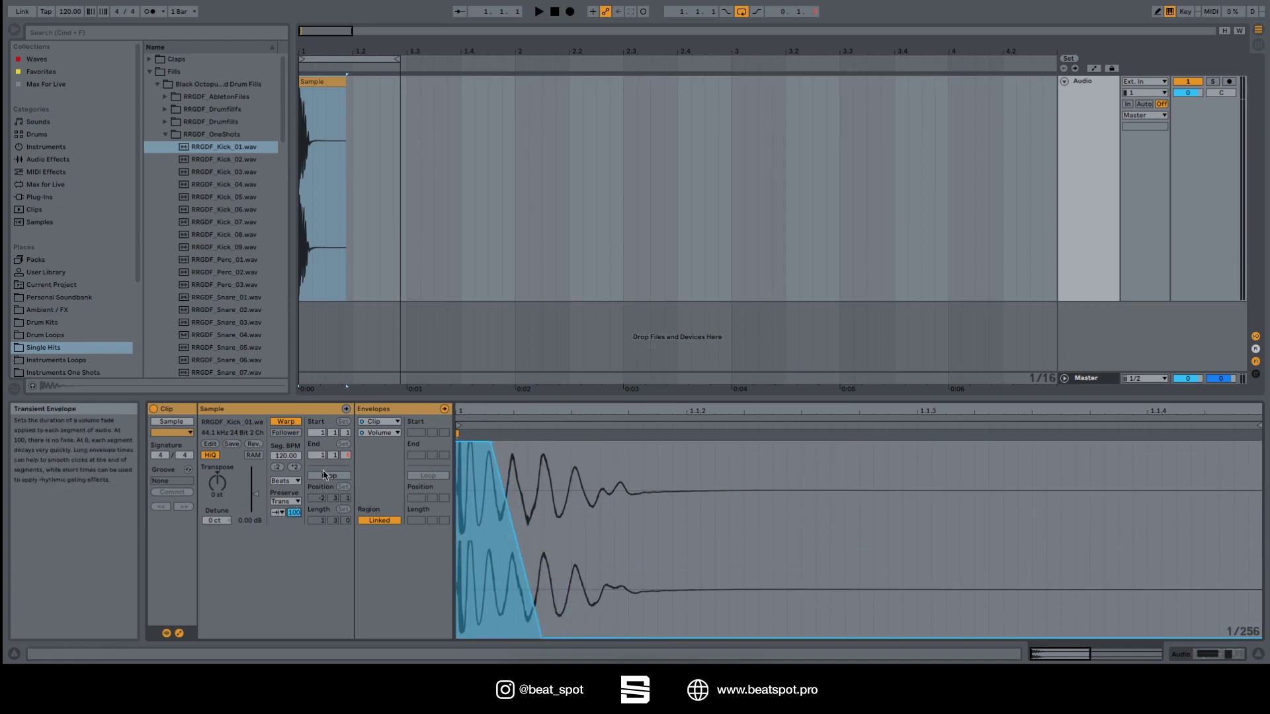
# Delete the zero-level breakpoint of the Volume envelope and play the kick clip
pyautogui.click(542, 637)
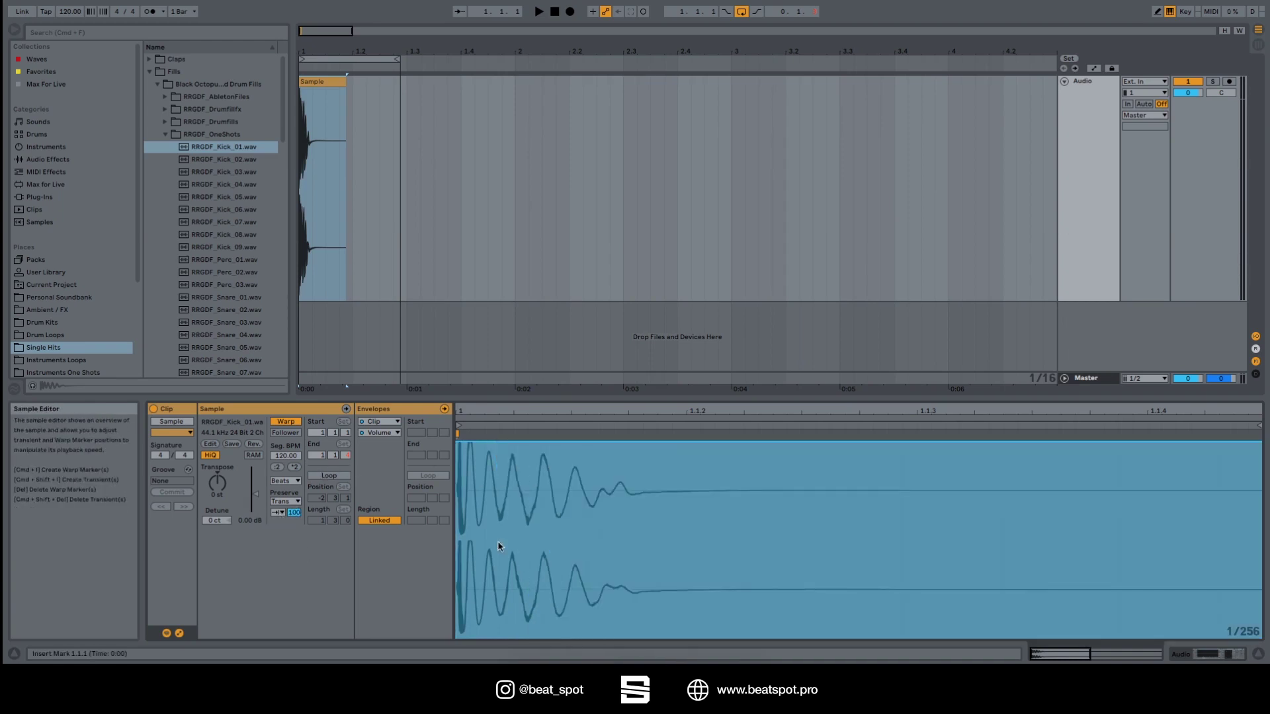
pyautogui.click(320, 82)
pyautogui.press('space')
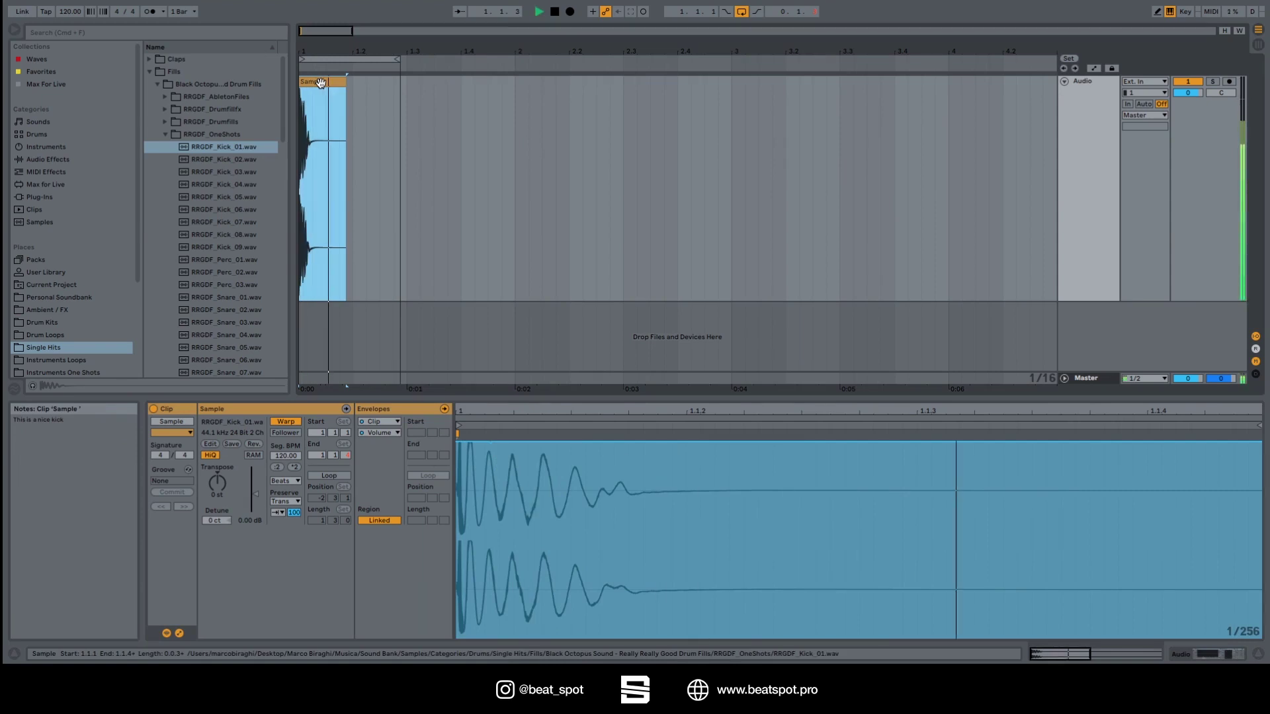
# Redraw a steeper drop to silence early in the Volume envelope and play the clip
pyautogui.moveTo(522, 442); pyautogui.dragTo(513, 634)
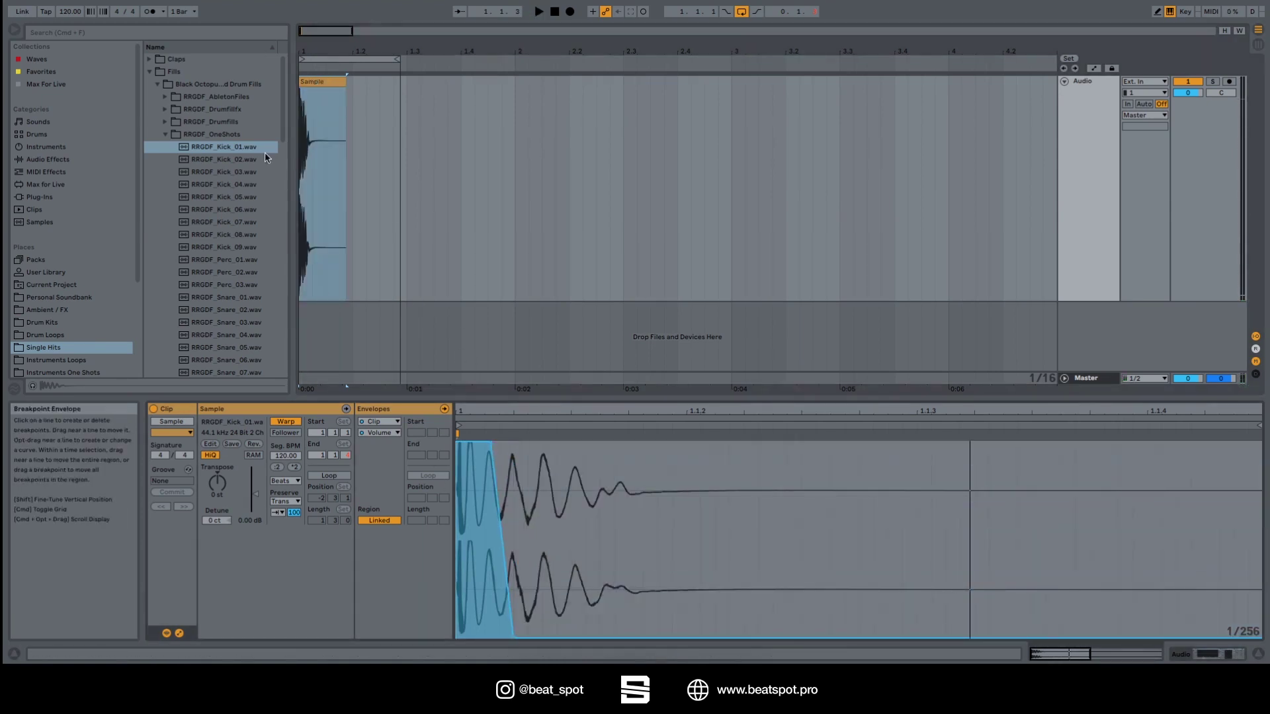
pyautogui.click(316, 86)
pyautogui.click(316, 85)
pyautogui.press('space')
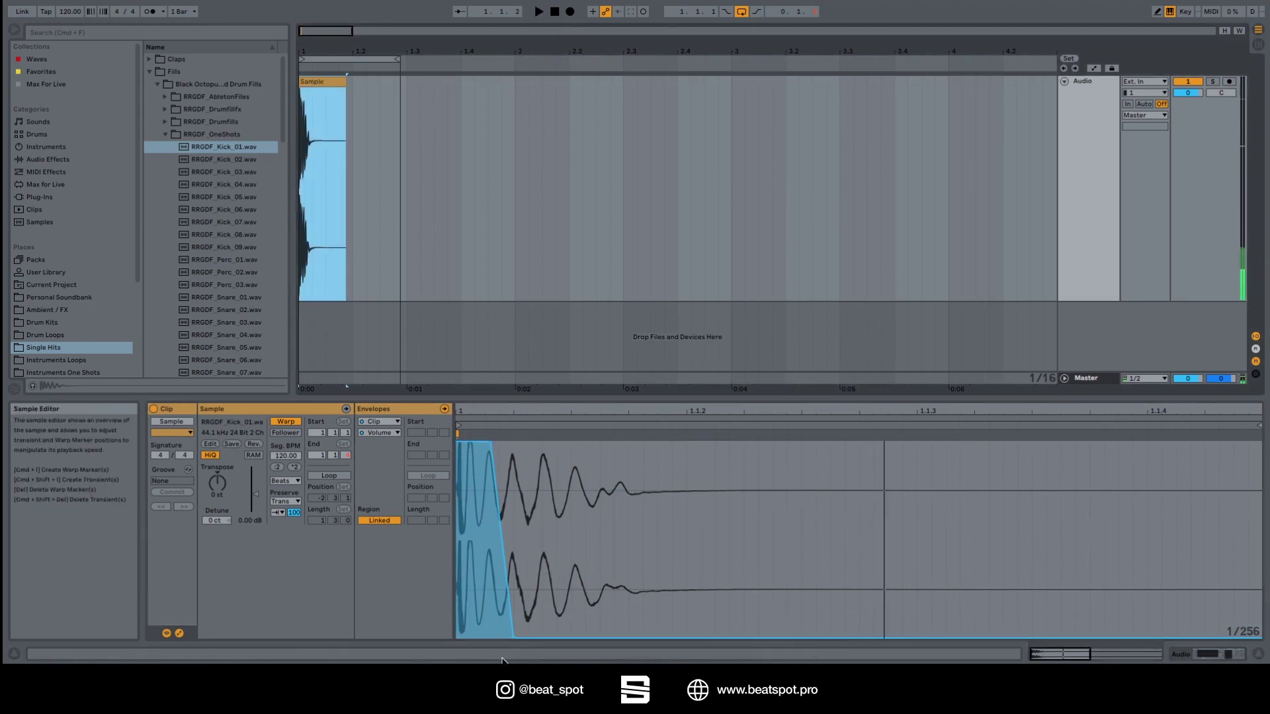
# Move the first volume breakpoint close to the sample start, curve the drop downwards, and play the clip
pyautogui.moveTo(485, 453); pyautogui.dragTo(459, 439)
pyautogui.moveTo(520, 584); pyautogui.dragTo(487, 609)
pyautogui.press('space')
# Show the Transposition envelope and review the list of available clip envelopes
pyautogui.click(217, 485)
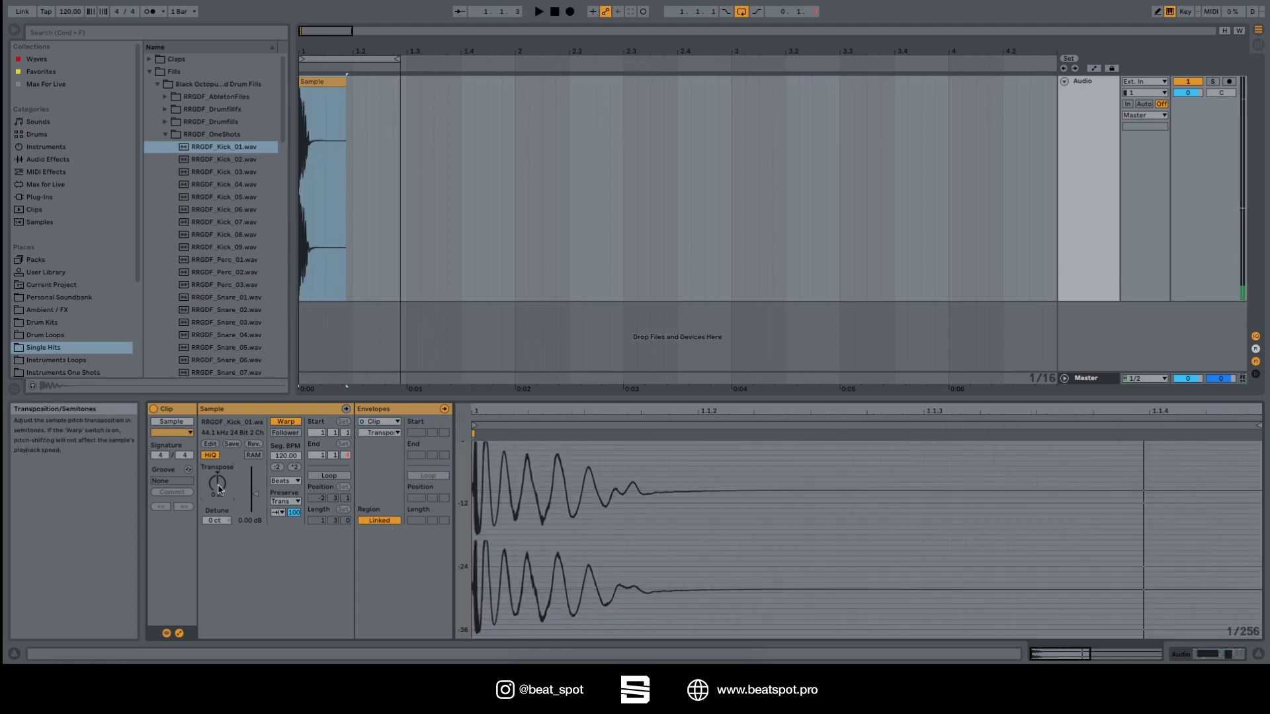
pyautogui.click(375, 434)
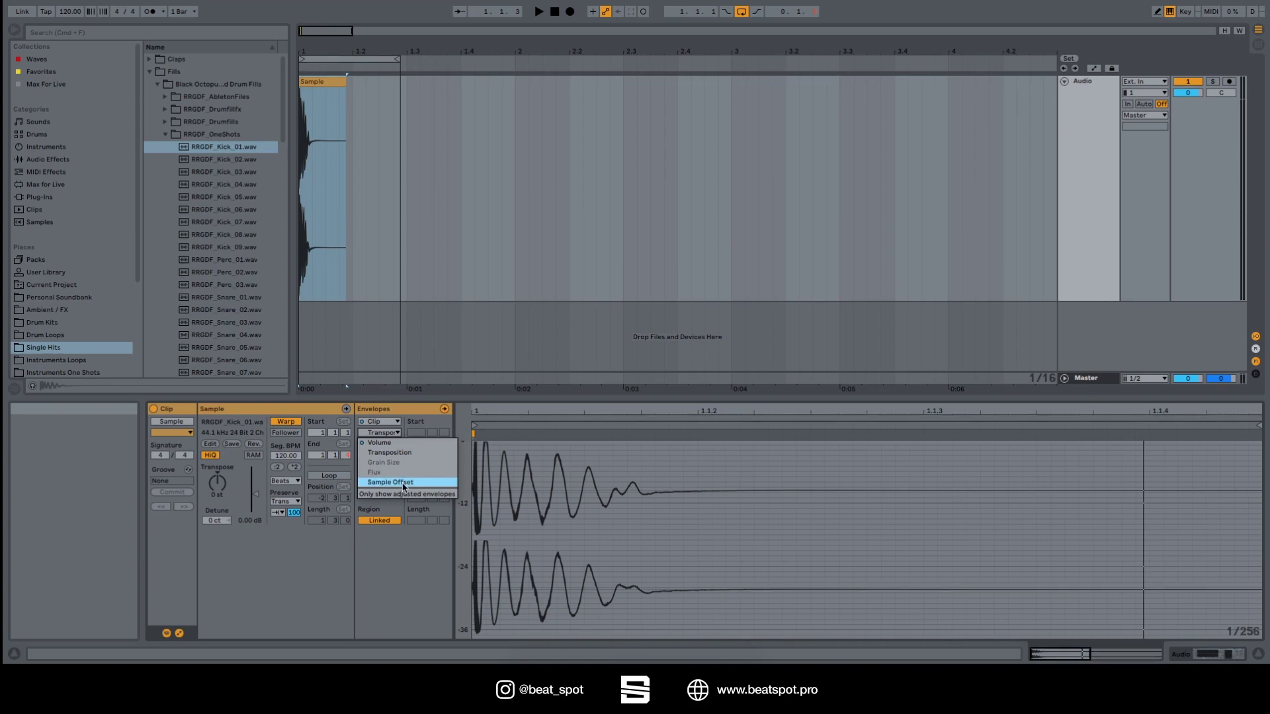
pyautogui.click(425, 390)
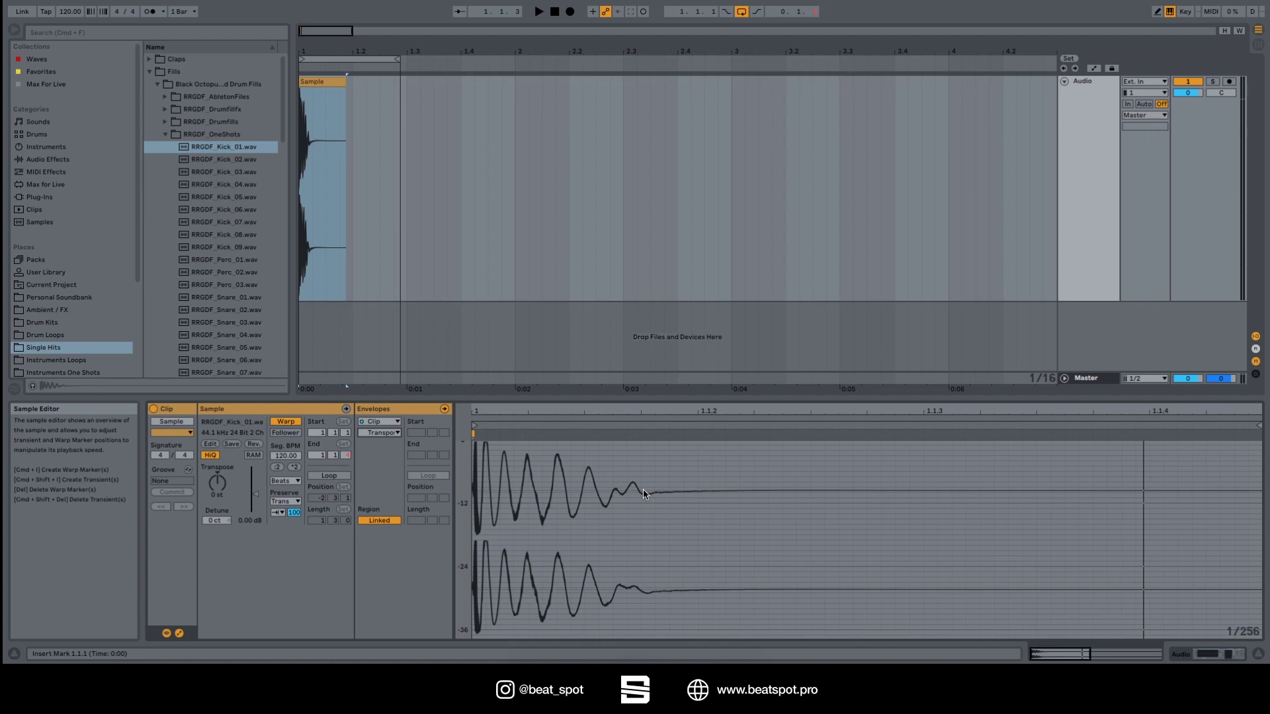
# Try duplicating the kick clip in the arrangement, and undo the duplicate
pyautogui.click(331, 87)
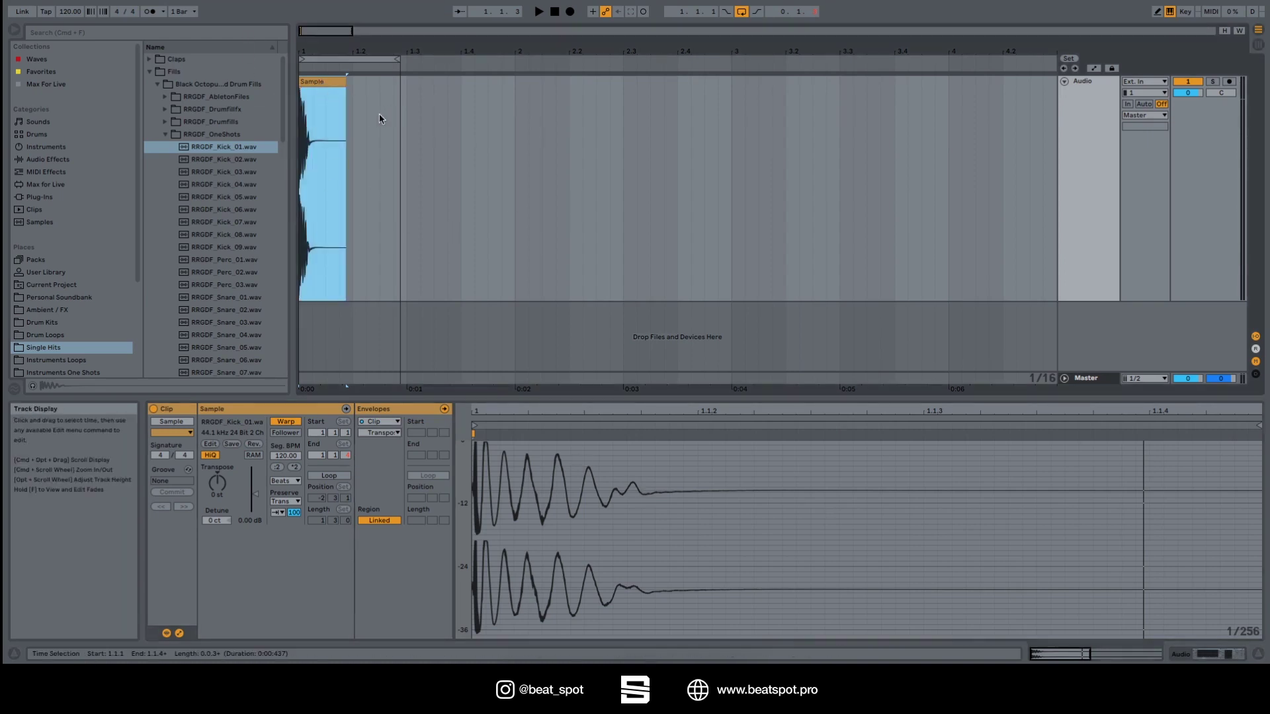
pyautogui.press('super+d')
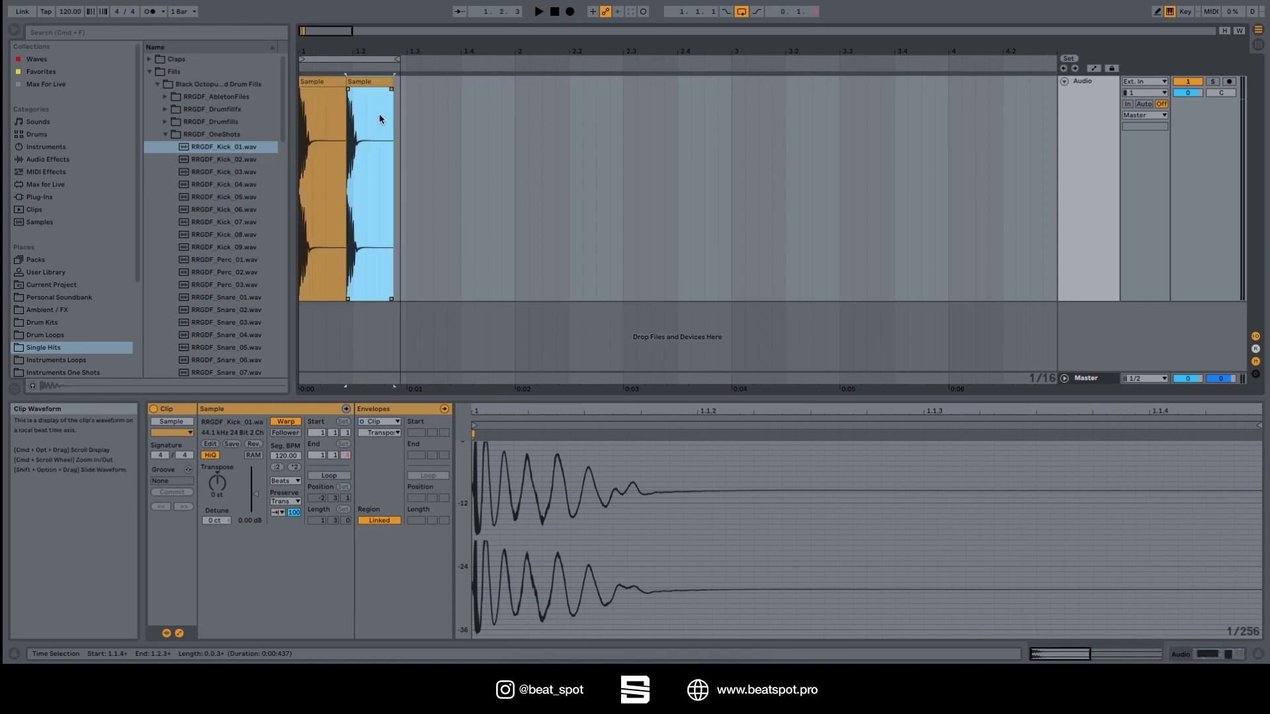
pyautogui.press('super+z')
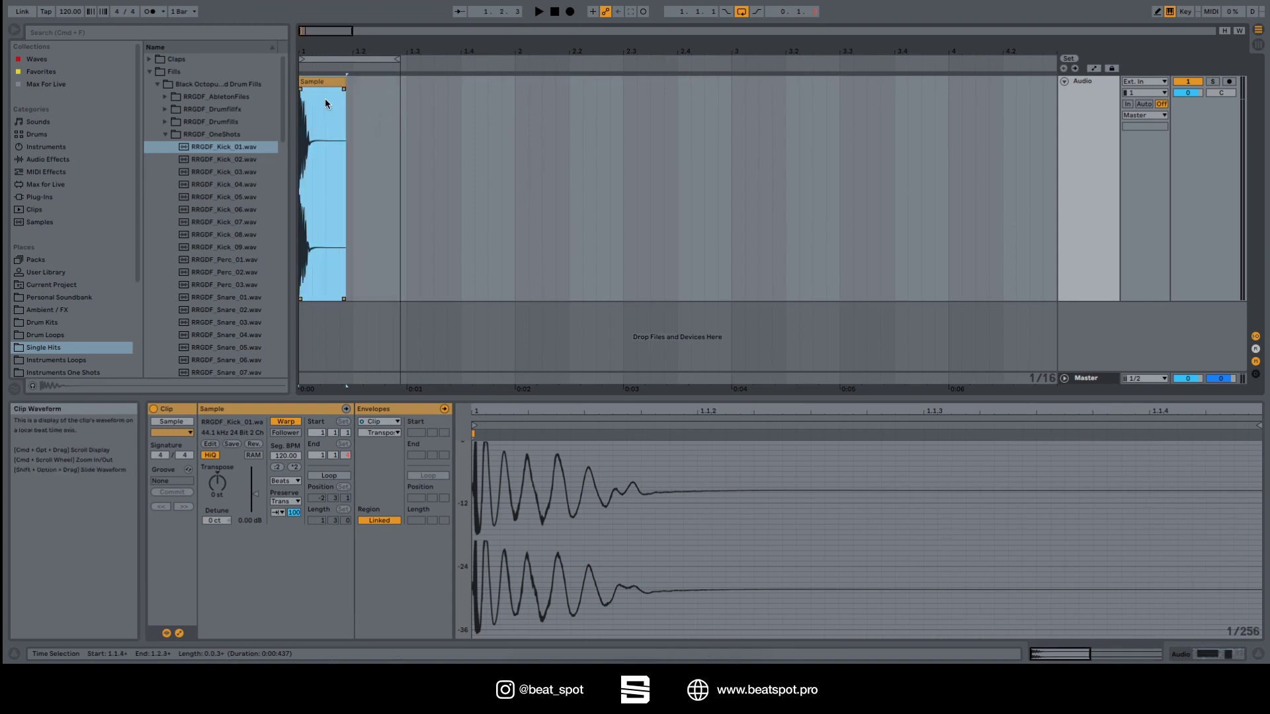
# Try pasting two more kick clips further along the audio track, and undo both pastes
pyautogui.click(420, 139)
pyautogui.press('super+v')
pyautogui.click(528, 137)
pyautogui.press('super+v')
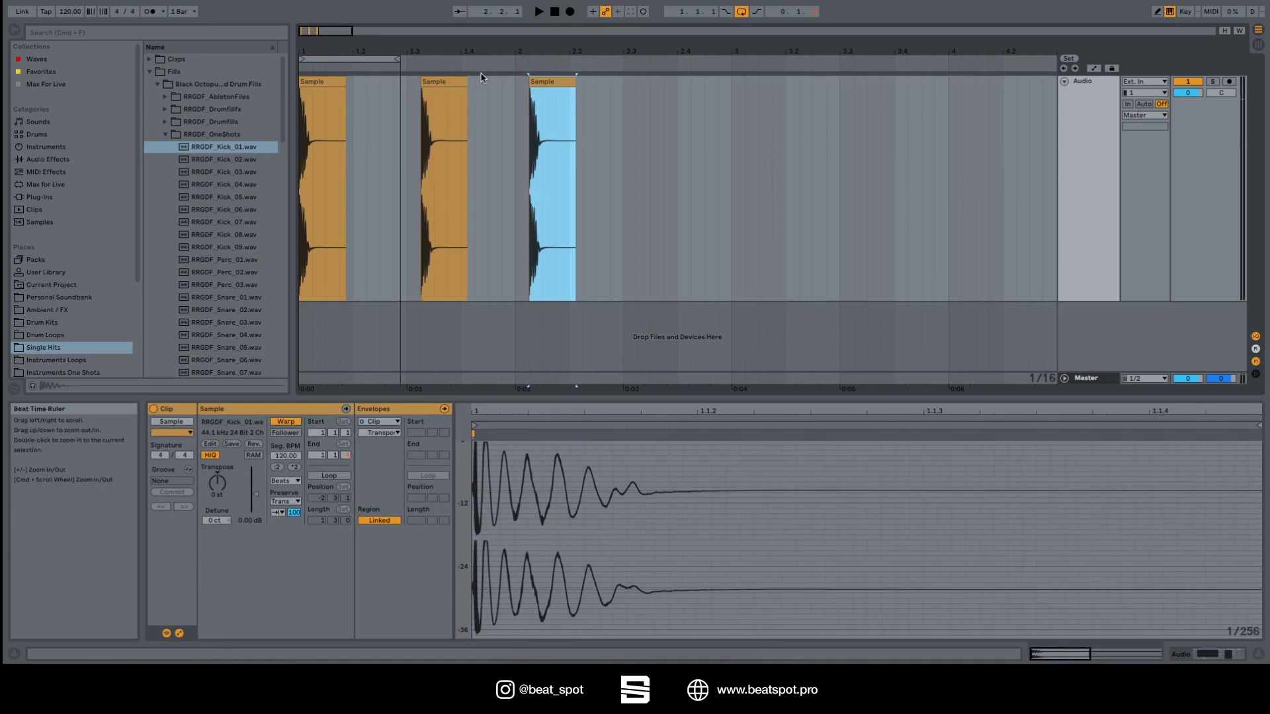
pyautogui.press('super+z')
pyautogui.press('super+z')
# Select the kick clip and show its Volume envelope
pyautogui.click(322, 81)
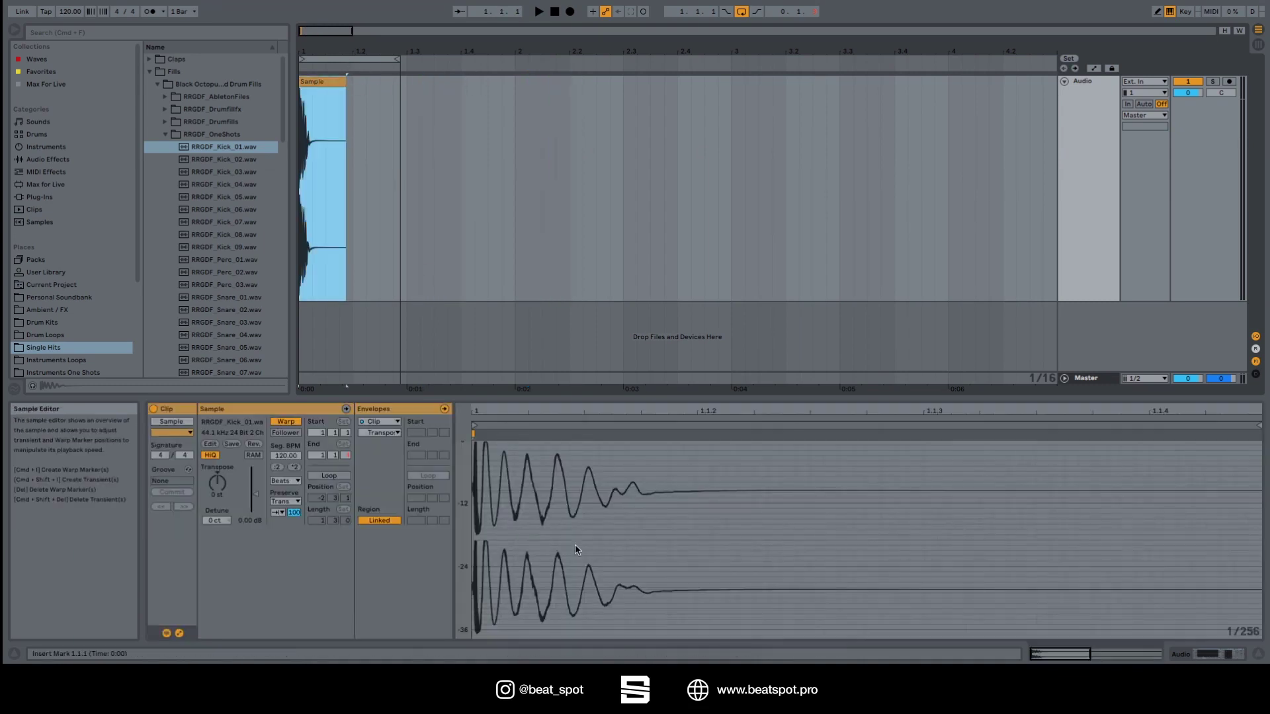
pyautogui.click(379, 433)
pyautogui.click(380, 444)
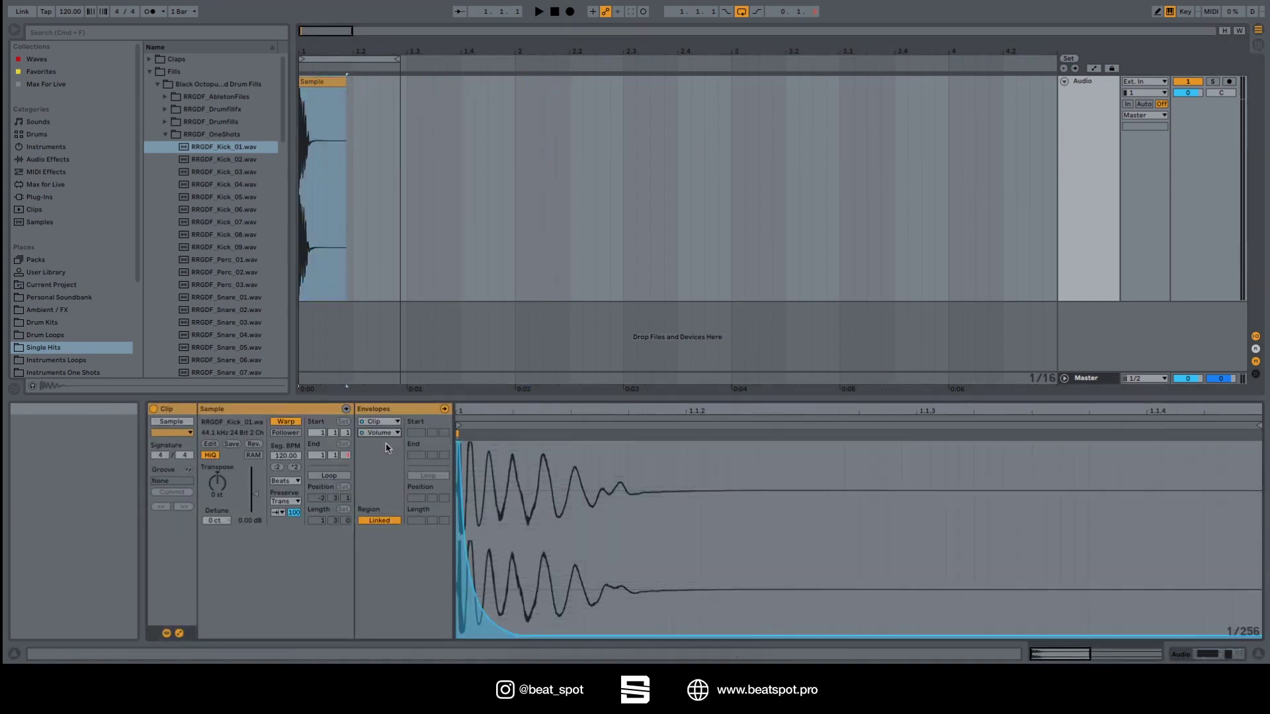
# Copy the kick clip, paste copies at 1.3.1 and 2.1.2, and check the Volume envelope of each copy
pyautogui.click(328, 81)
pyautogui.press('super+c')
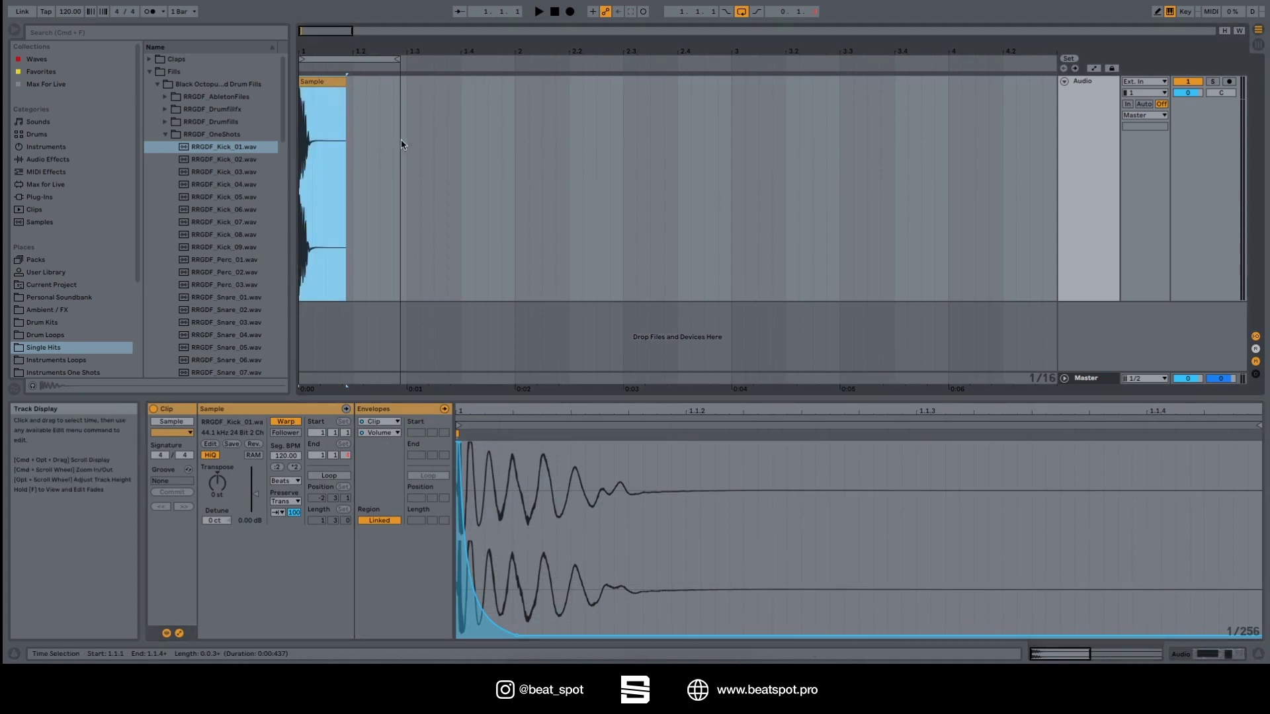
pyautogui.click(405, 145)
pyautogui.press('super+v')
pyautogui.click(530, 163)
pyautogui.press('super+v')
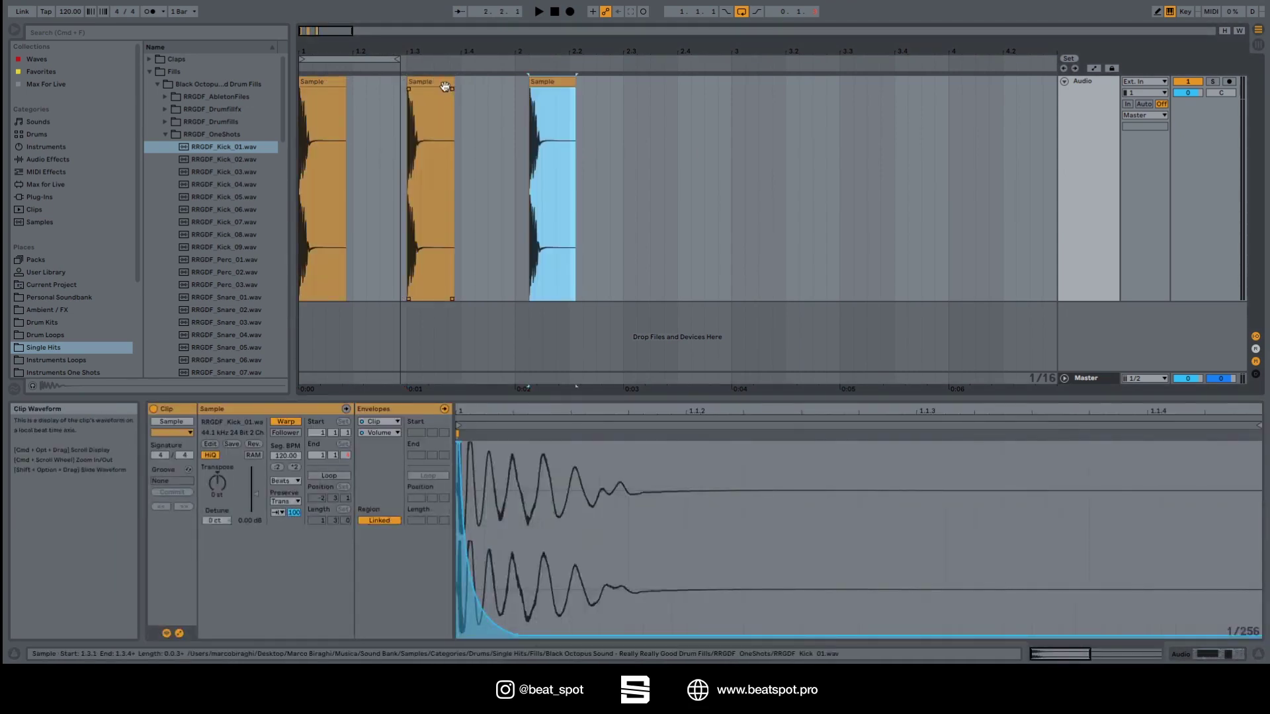
pyautogui.click(433, 82)
pyautogui.click(538, 80)
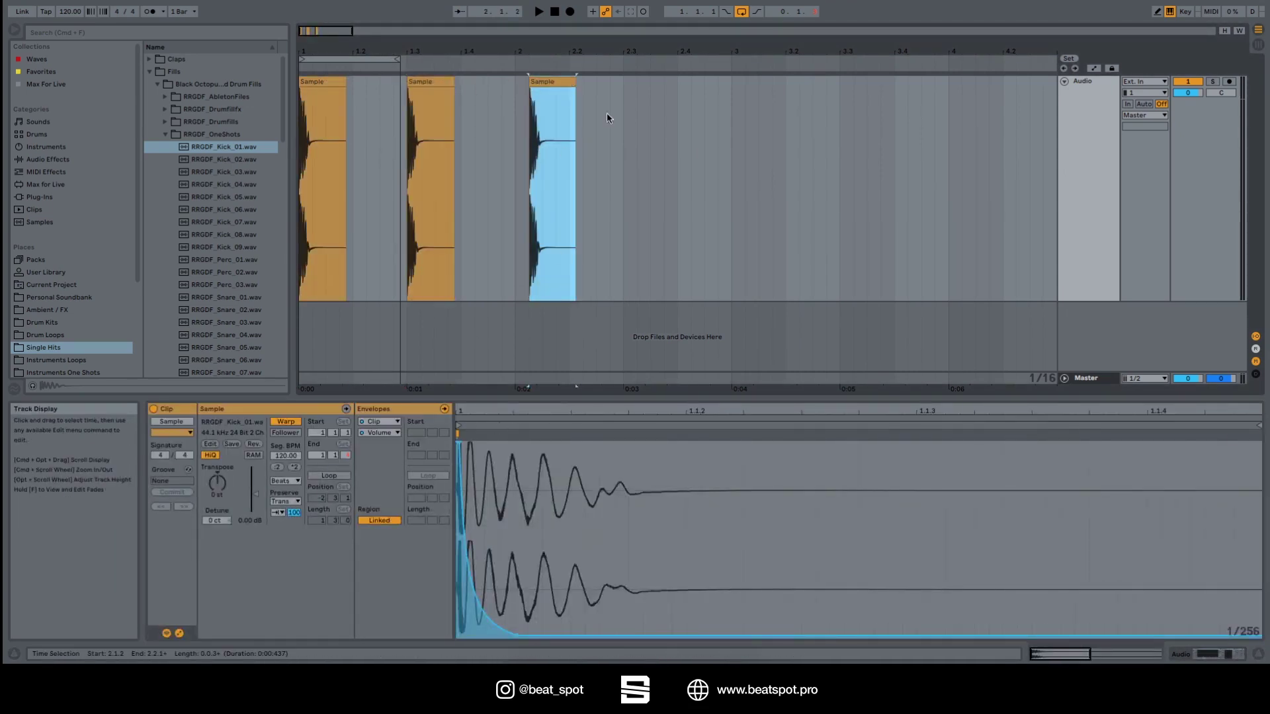